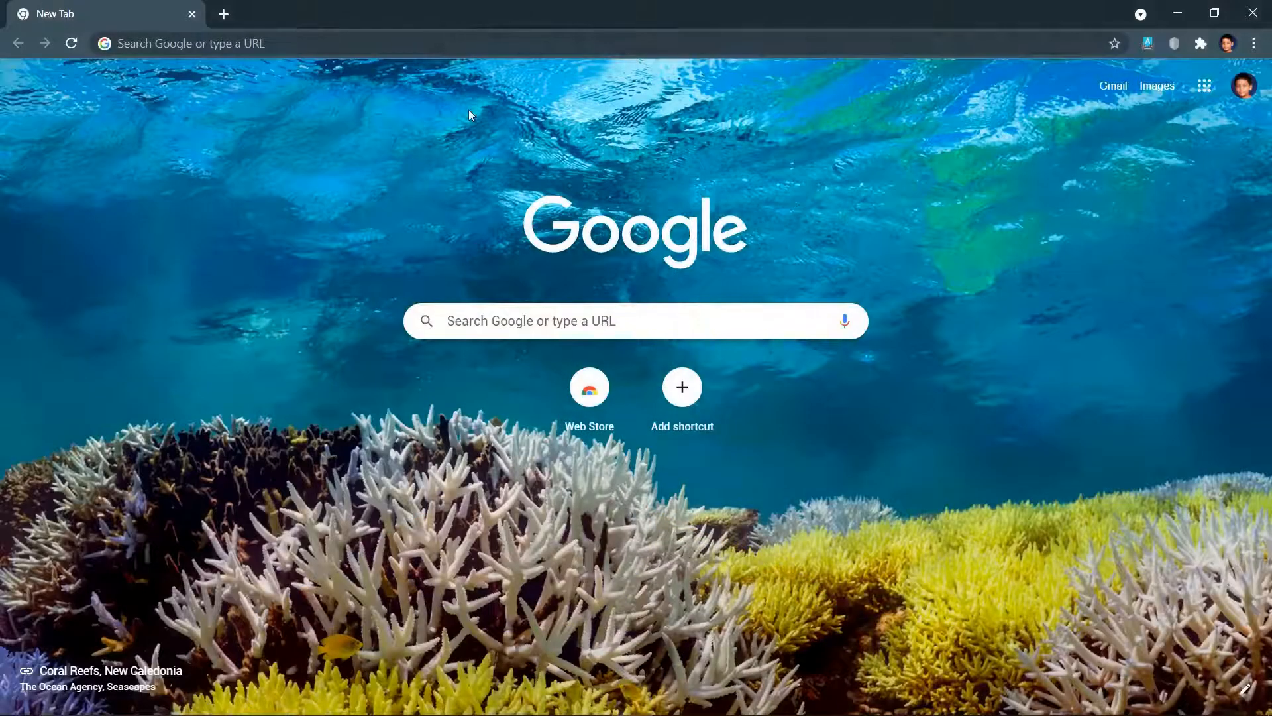
- Load easyeda.com from the Chrome address bar
click(447, 36)
text(easyeda.com)
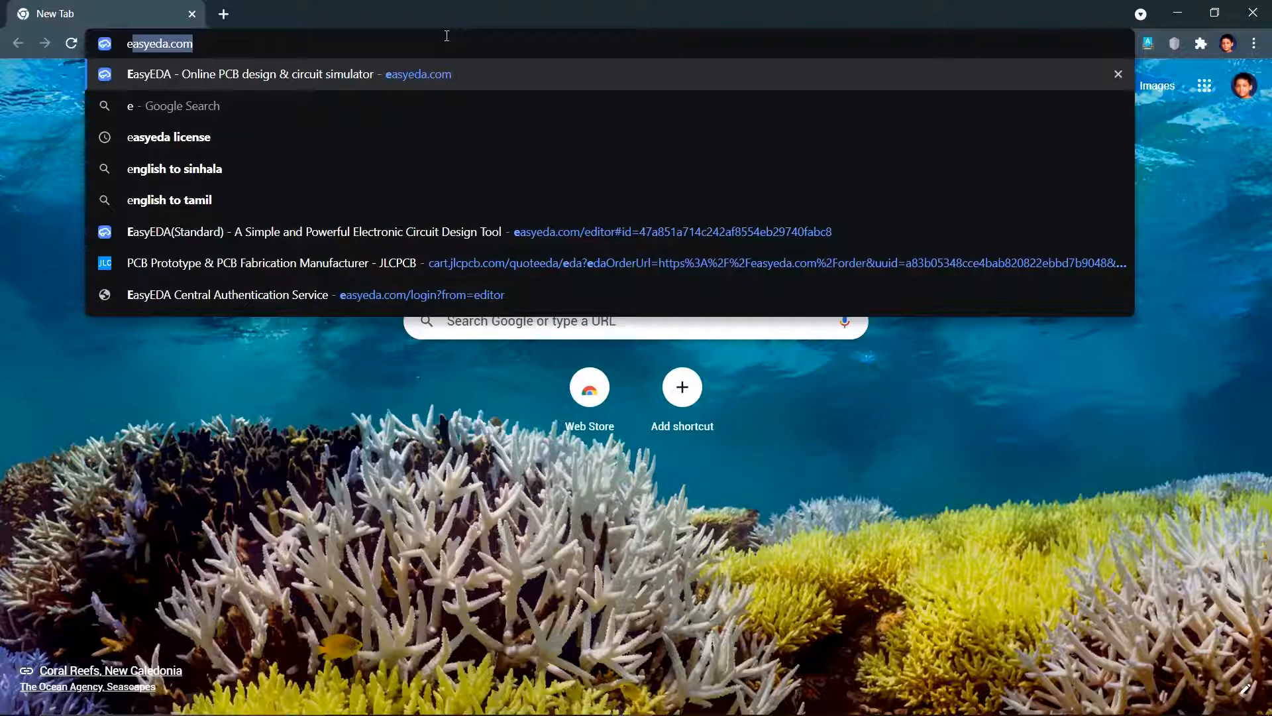
key(Return)
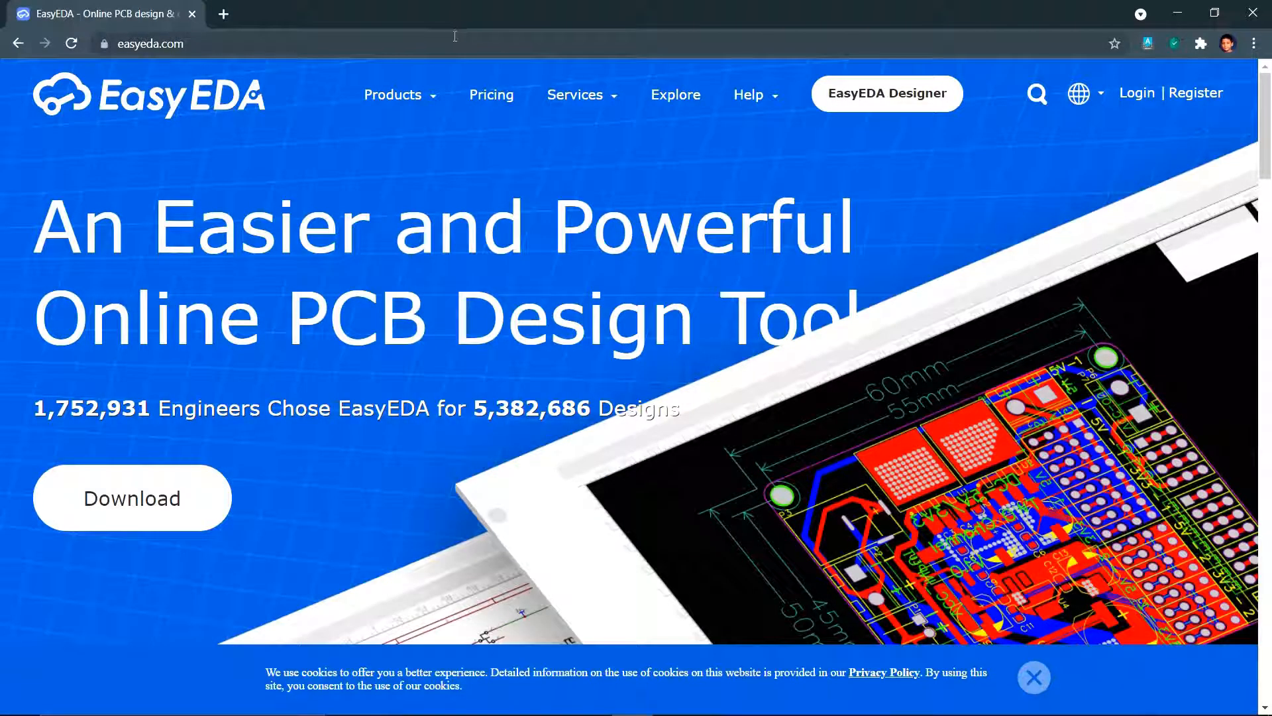
- Log in to EasyEDA with the Google account and launch the EasyEDA Designer editor
click(1141, 96)
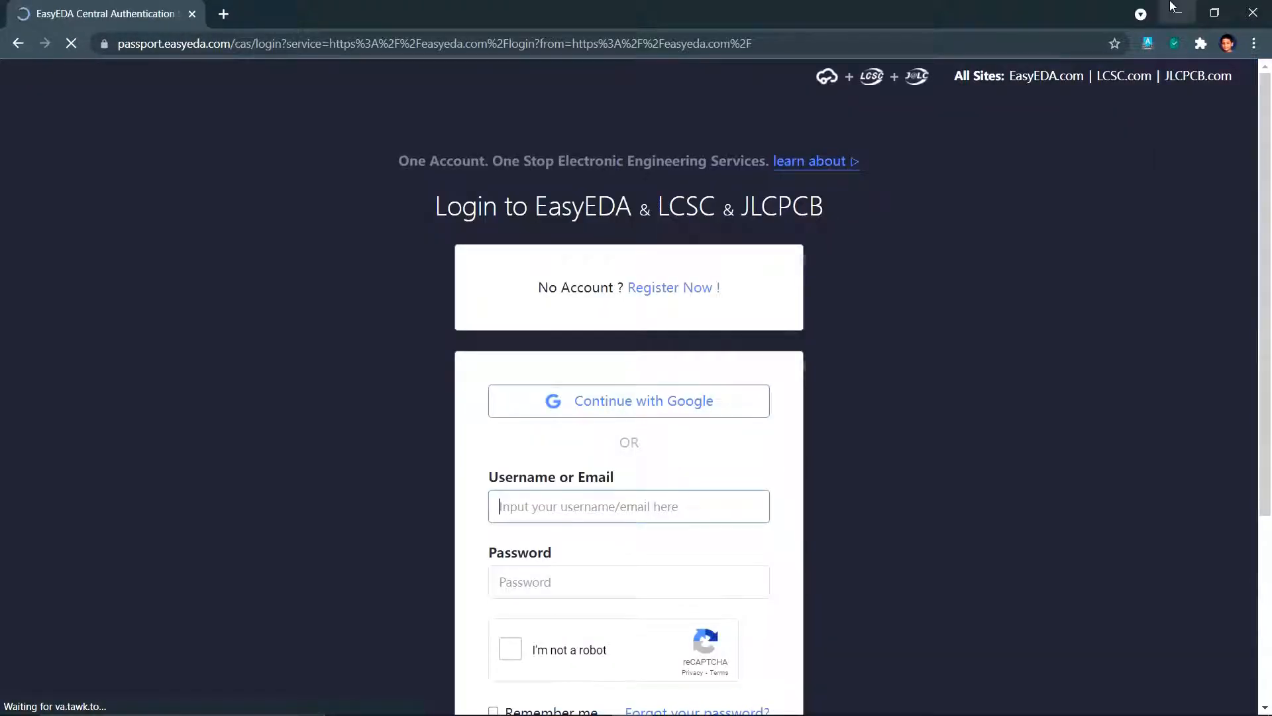
click(733, 416)
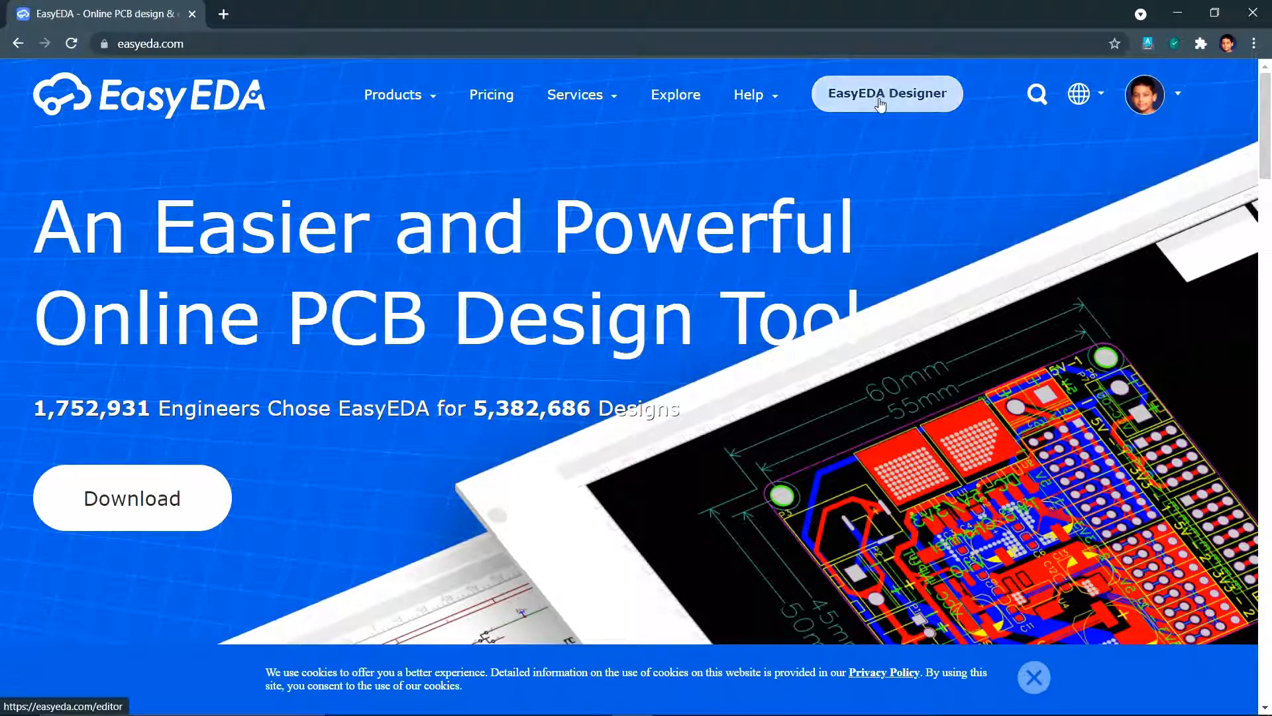
click(880, 105)
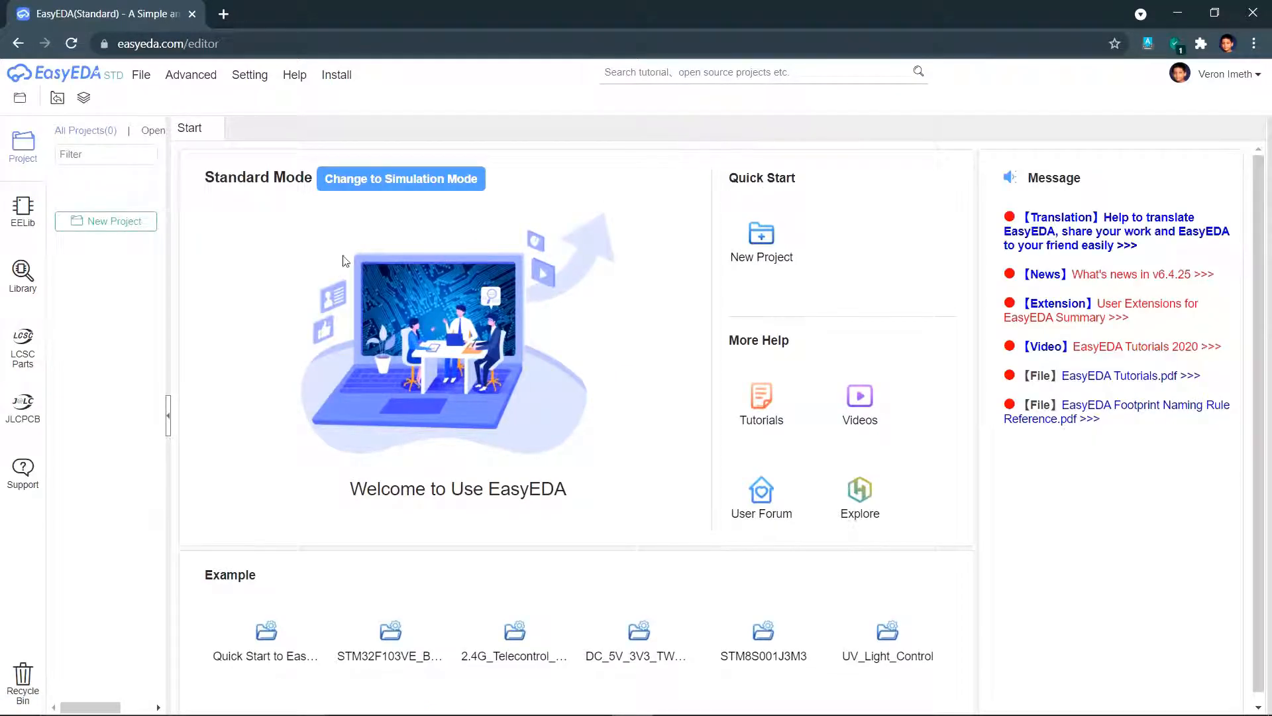
- Create and save a new project titled 'Transmitter'
click(133, 228)
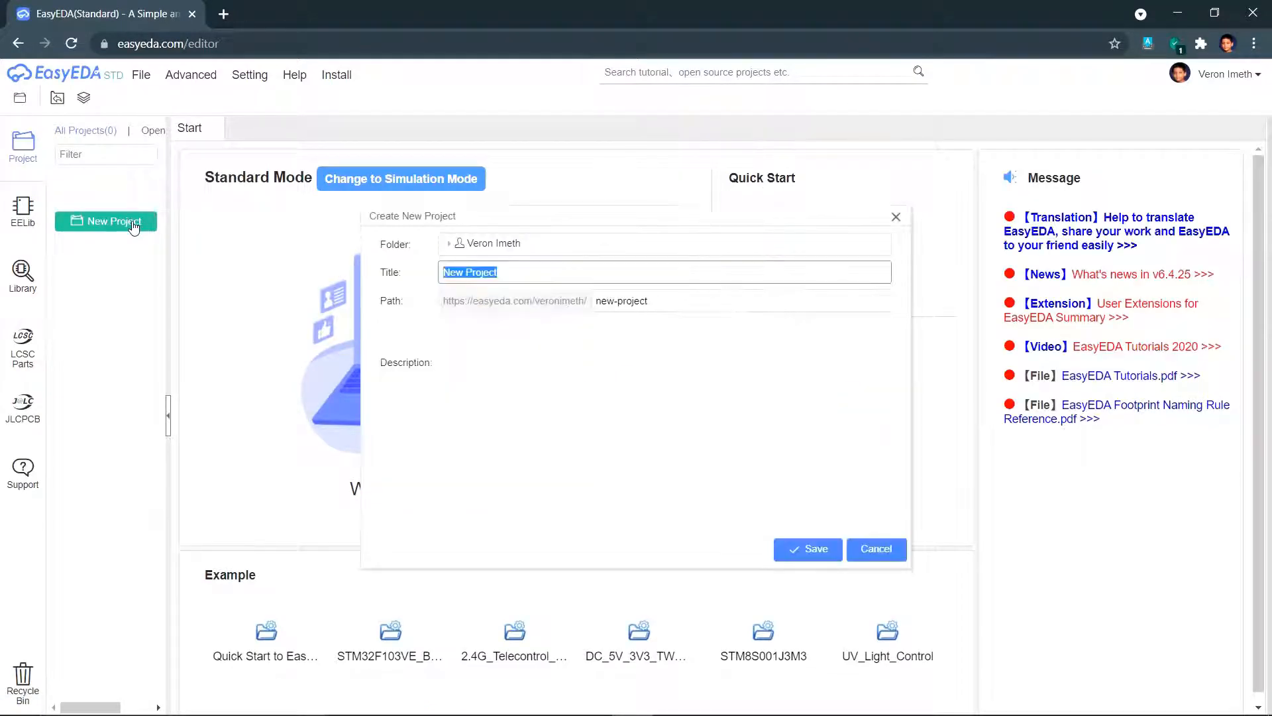
text(Transmitter)
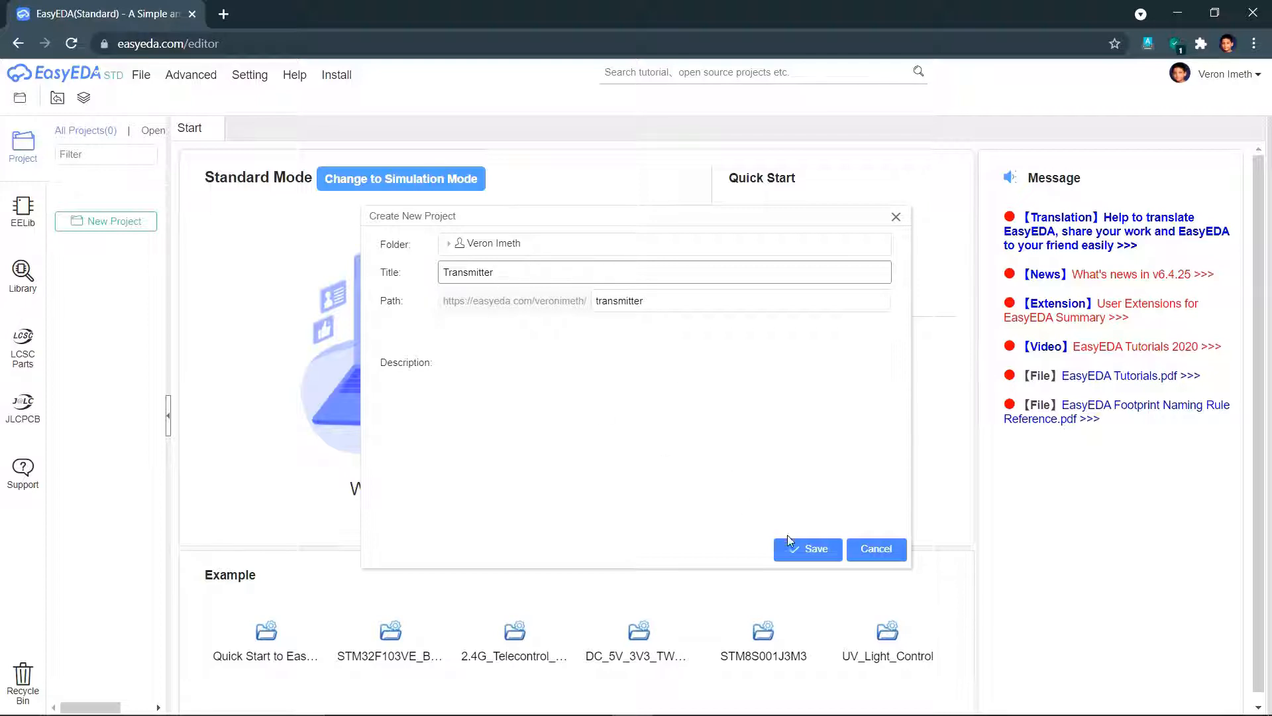
click(809, 552)
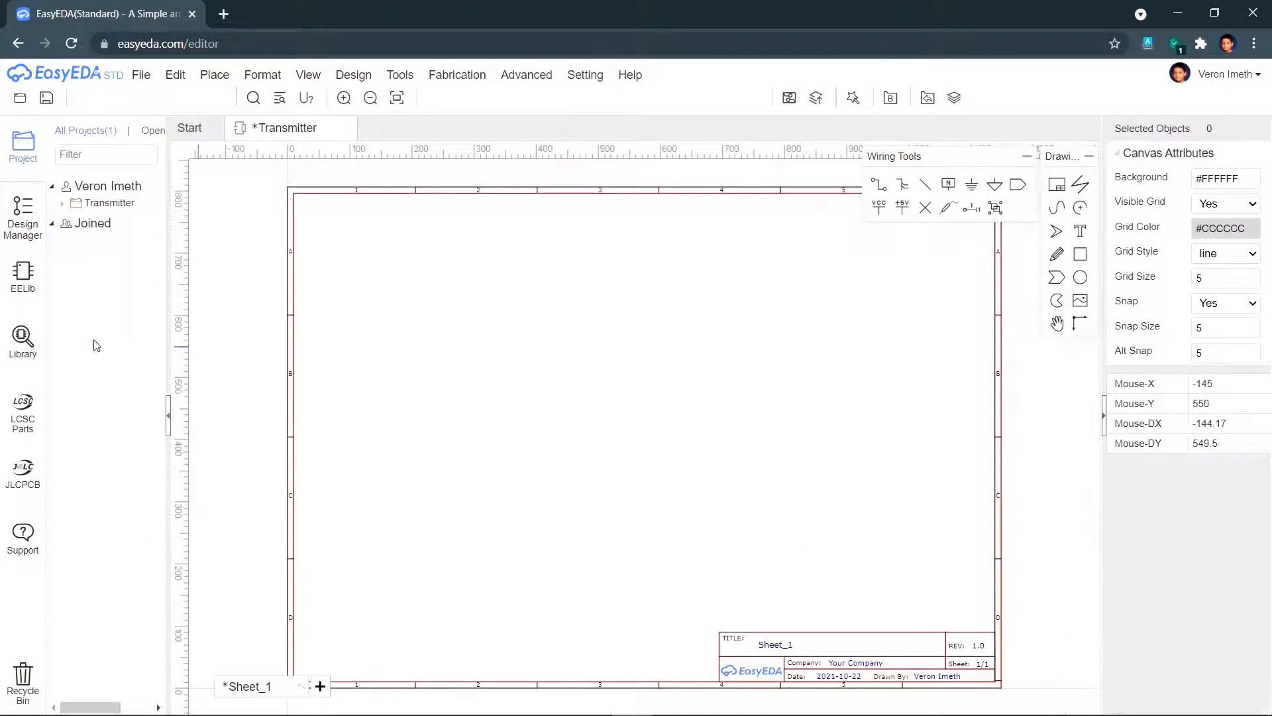
- Search the component library for GY-521
click(34, 339)
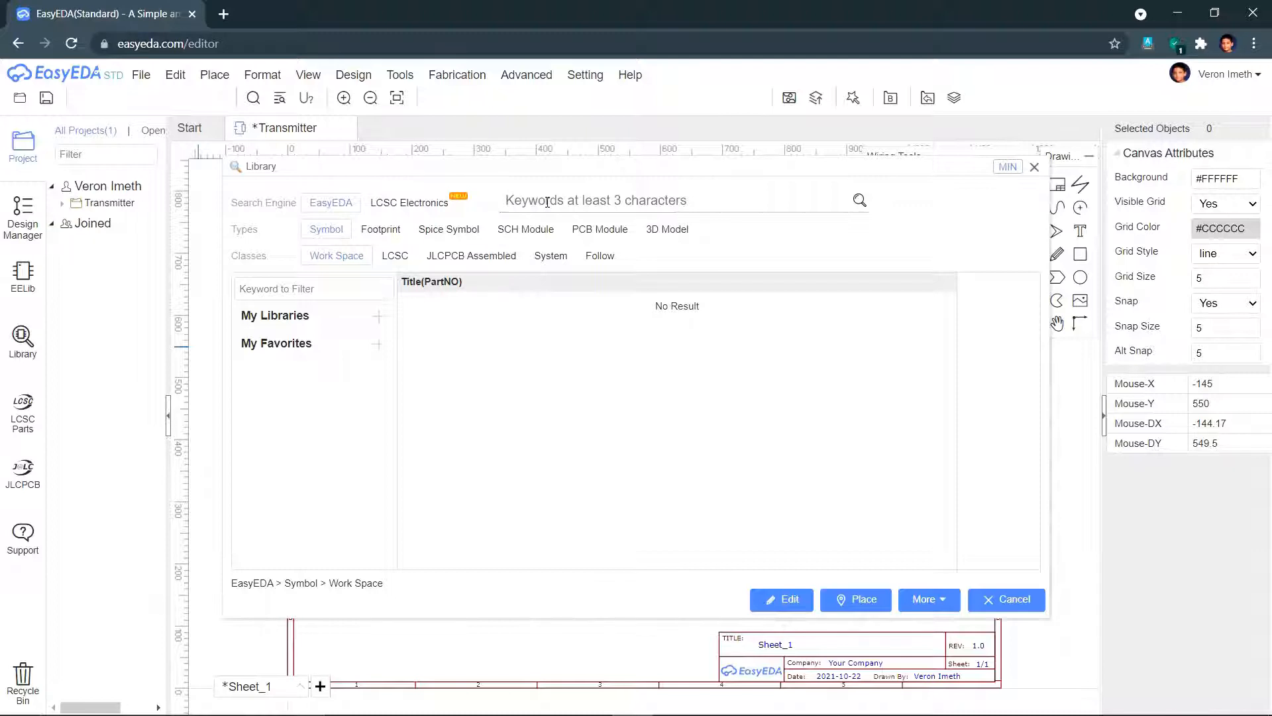
text(G)
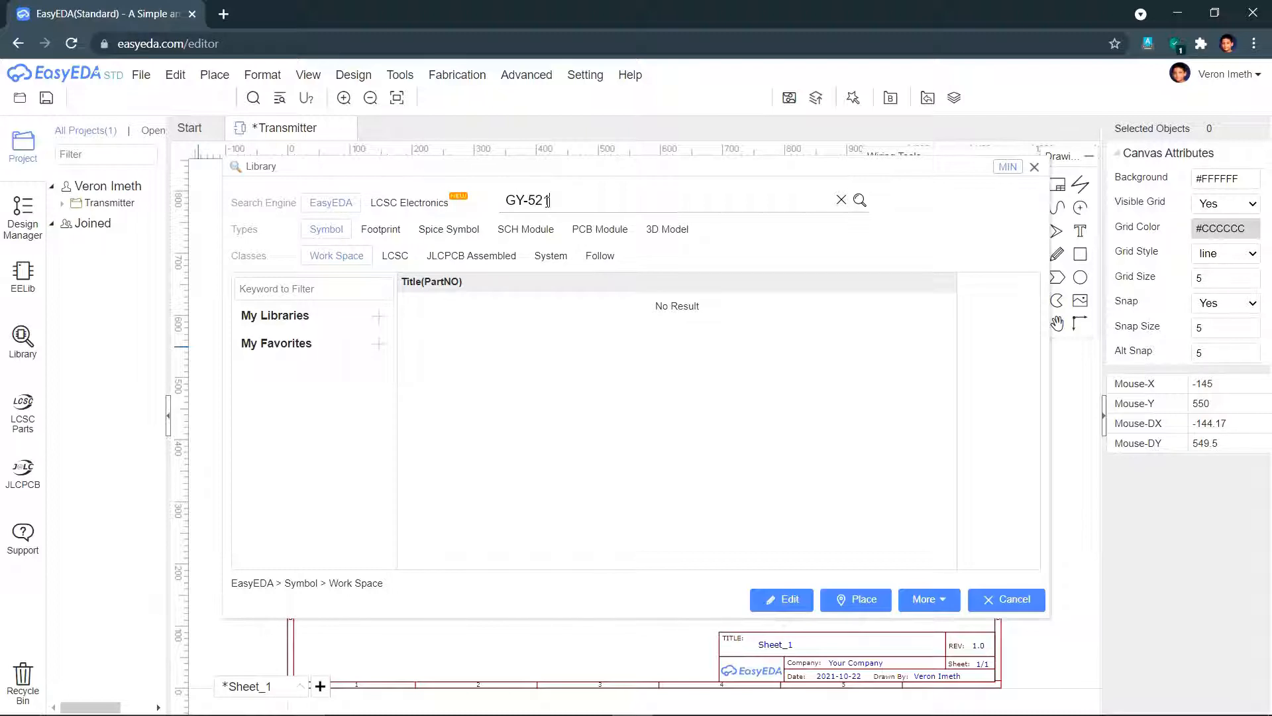
text(Y-521)
key(Return)
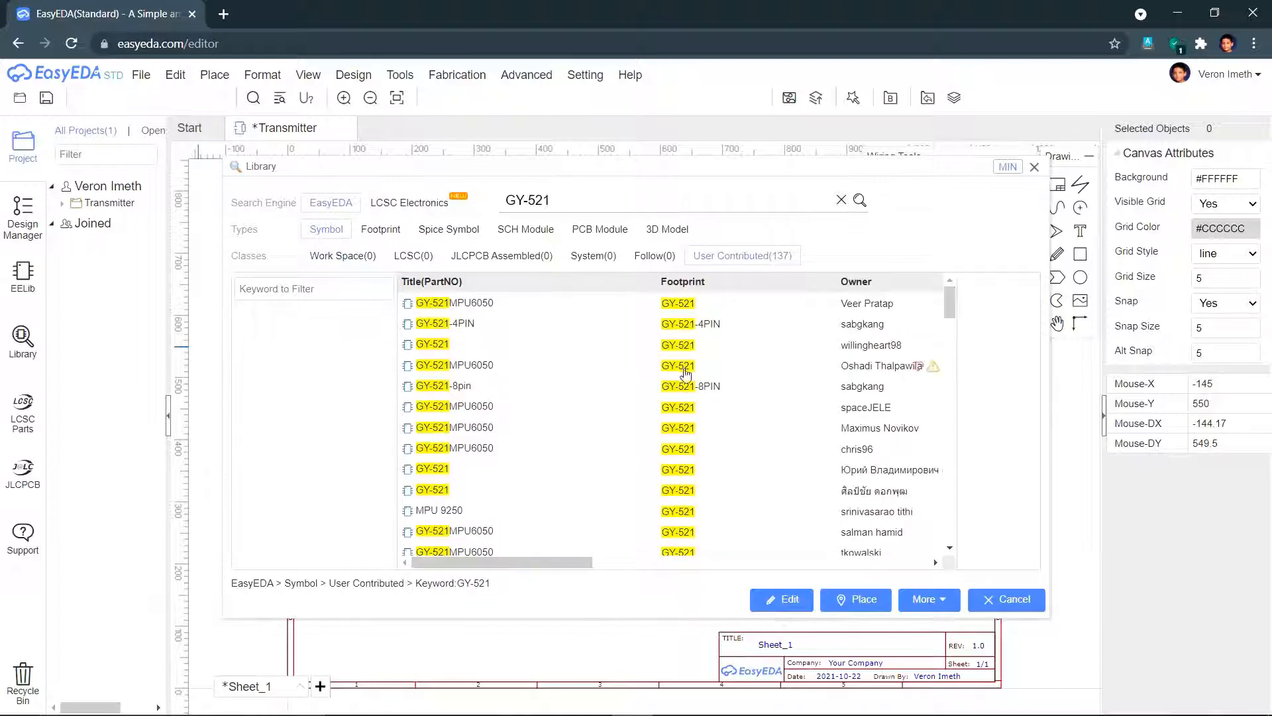
- Place the plain GY-521 symbol on the sheet and begin a new search for Arduino nano
click(604, 312)
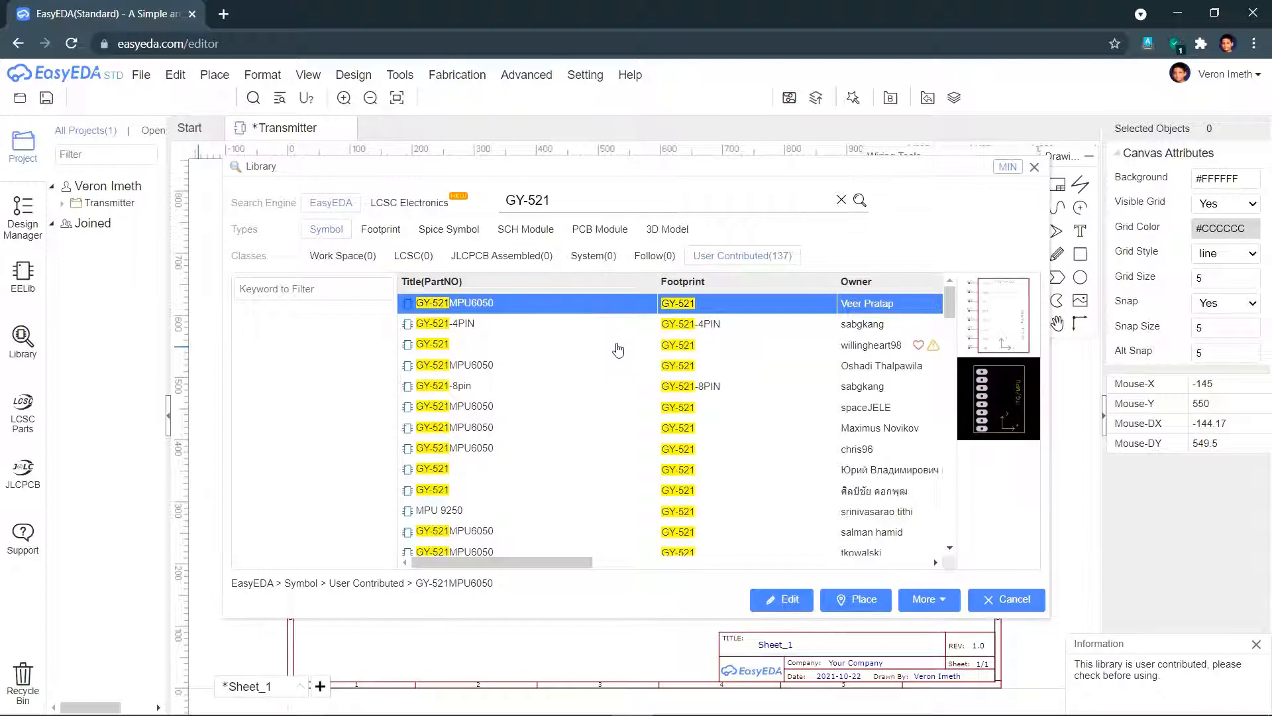
scroll(618, 350, down, 4)
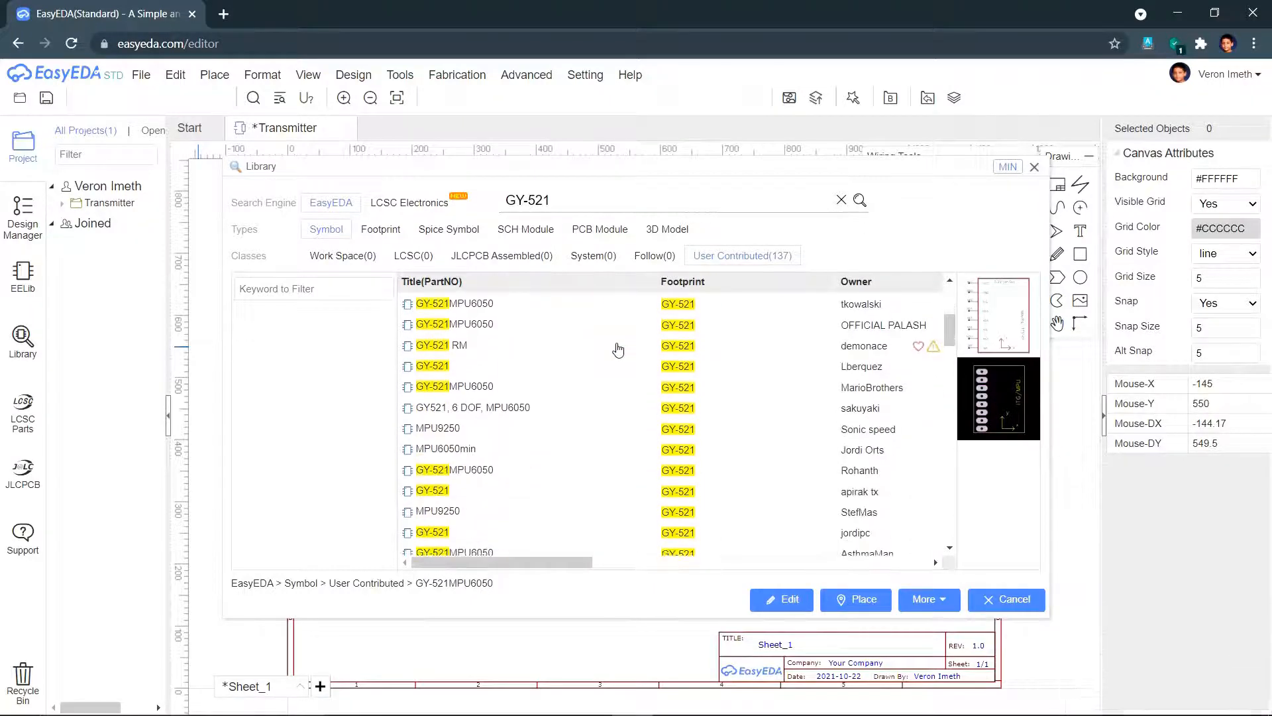
scroll(618, 349, down, 10)
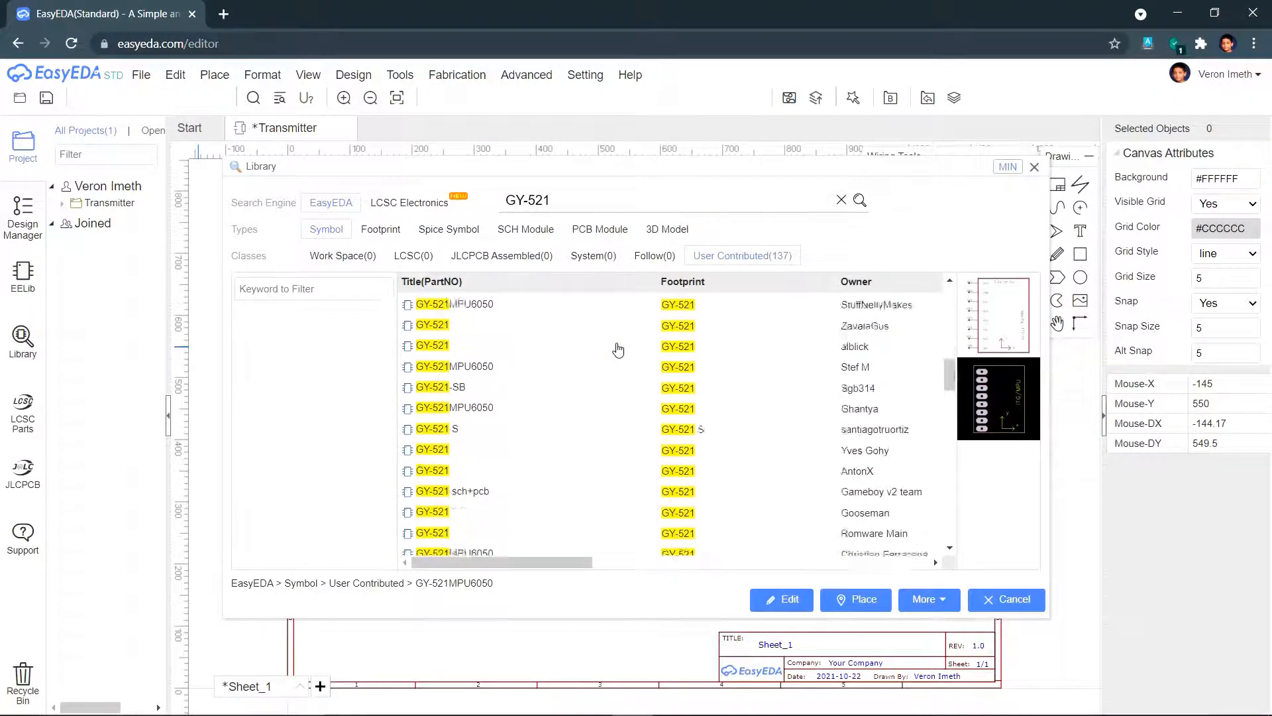
scroll(618, 349, down, 2)
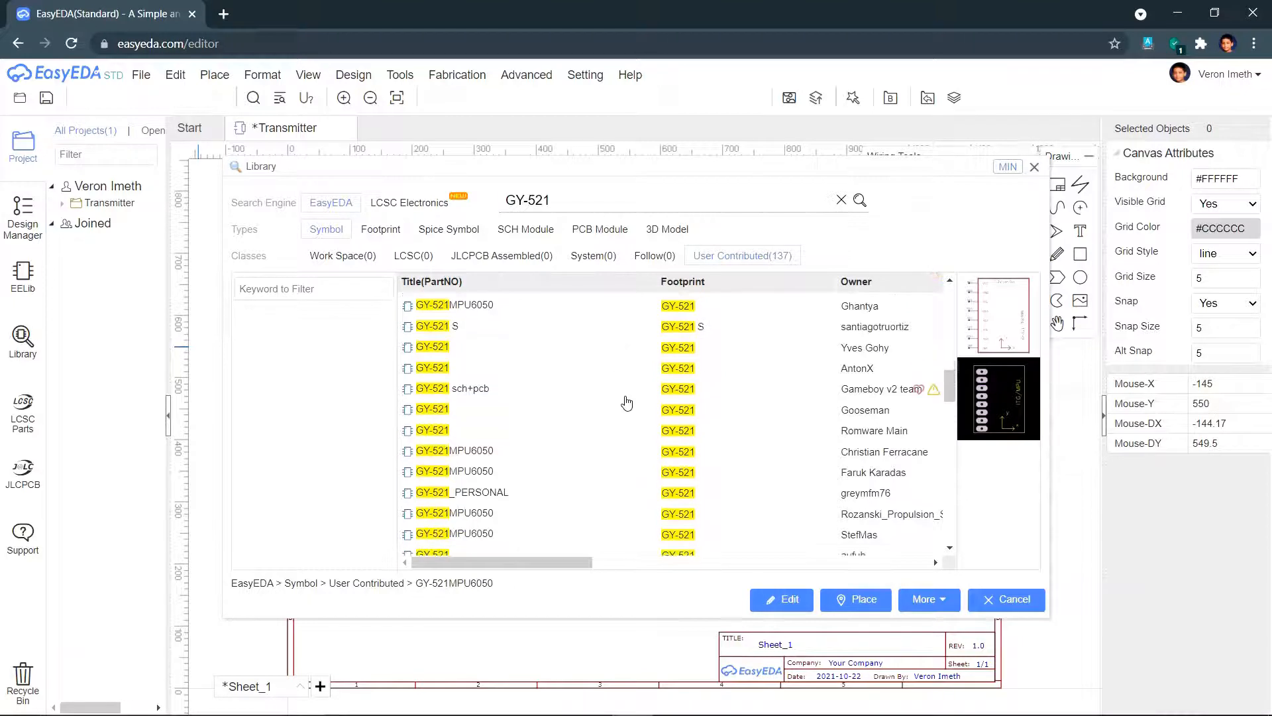
click(627, 395)
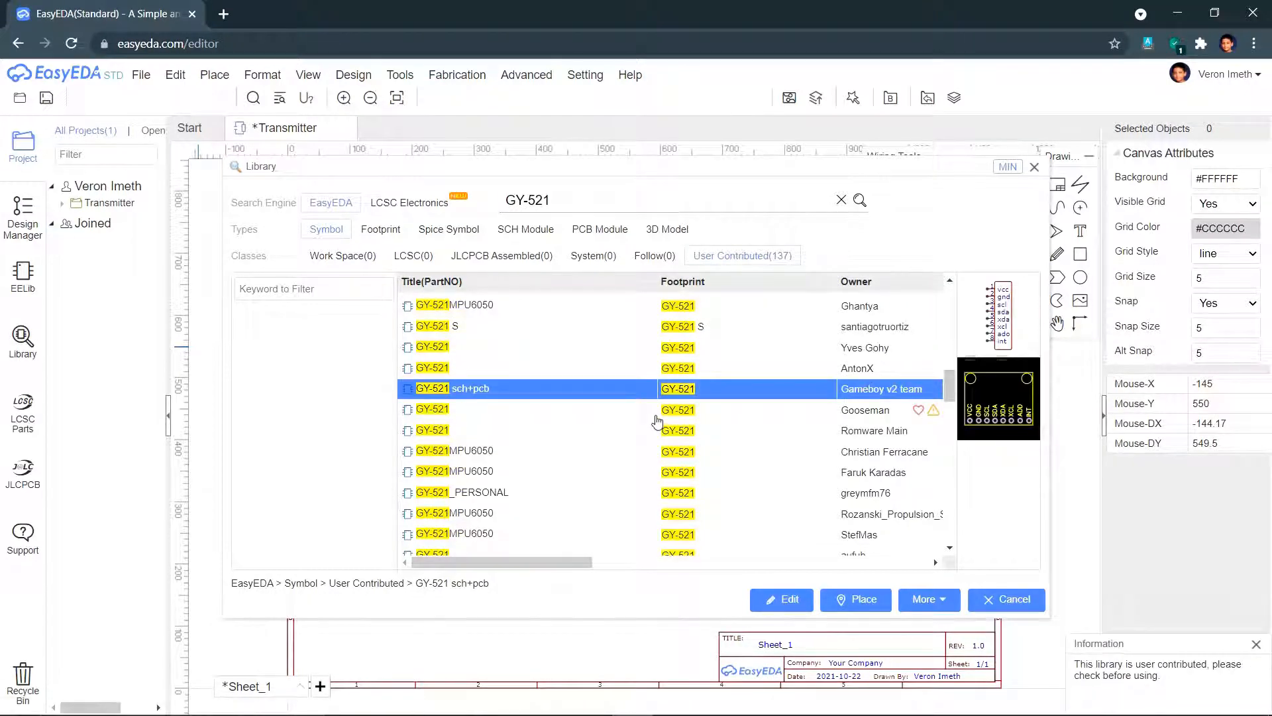
click(657, 417)
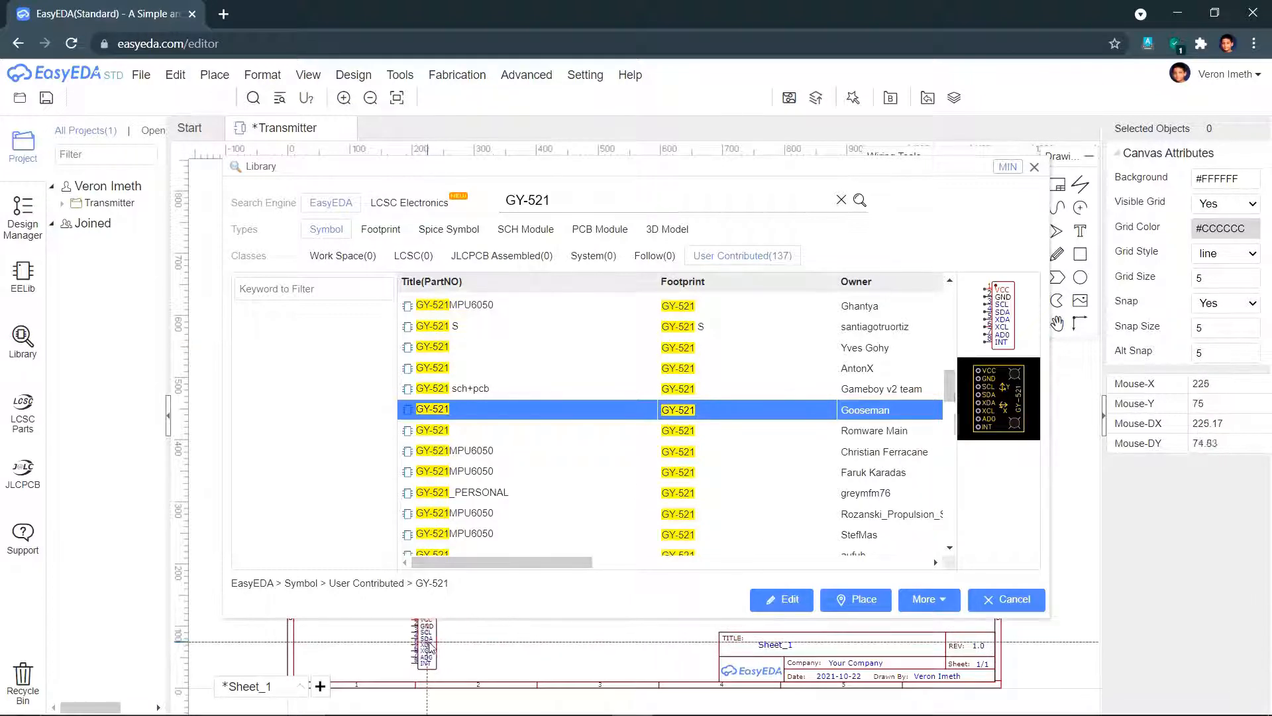
click(426, 648)
key(Escape)
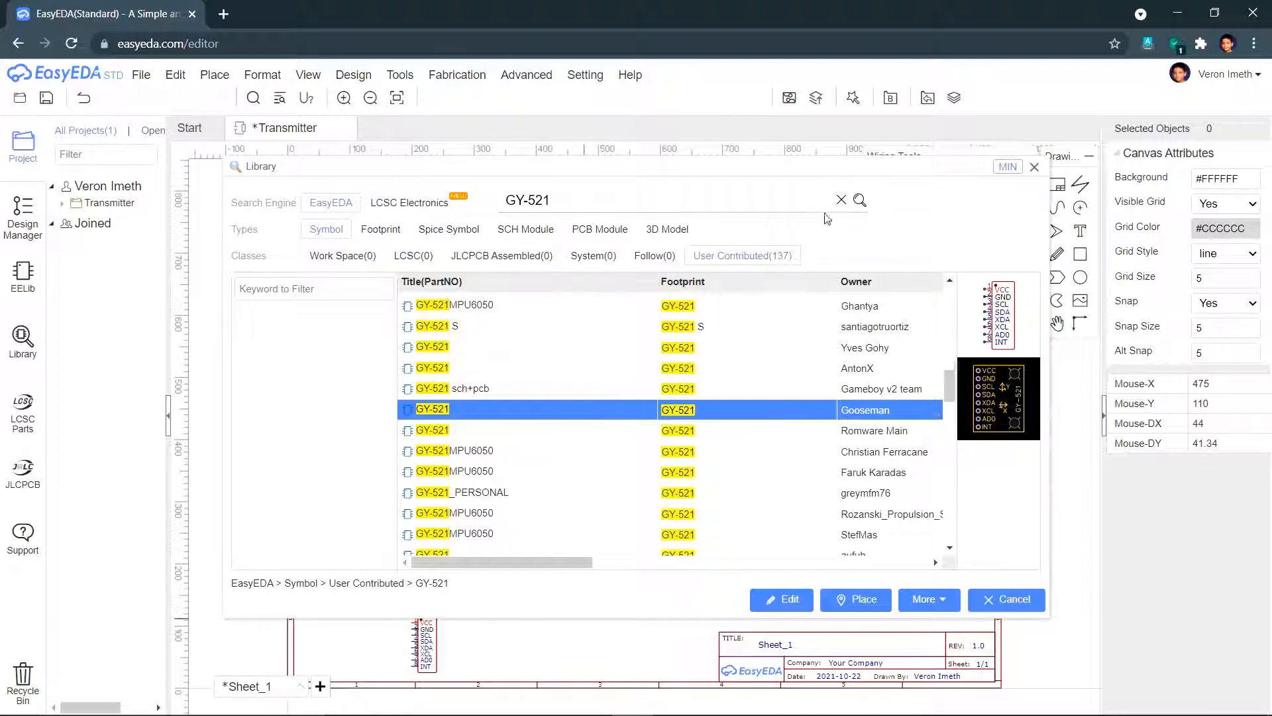
triple_click(807, 203)
text(Arduino nano)
- Place the ArduinoNanoATmega328P symbol from the Arduino nano results onto the sheet
key(Return)
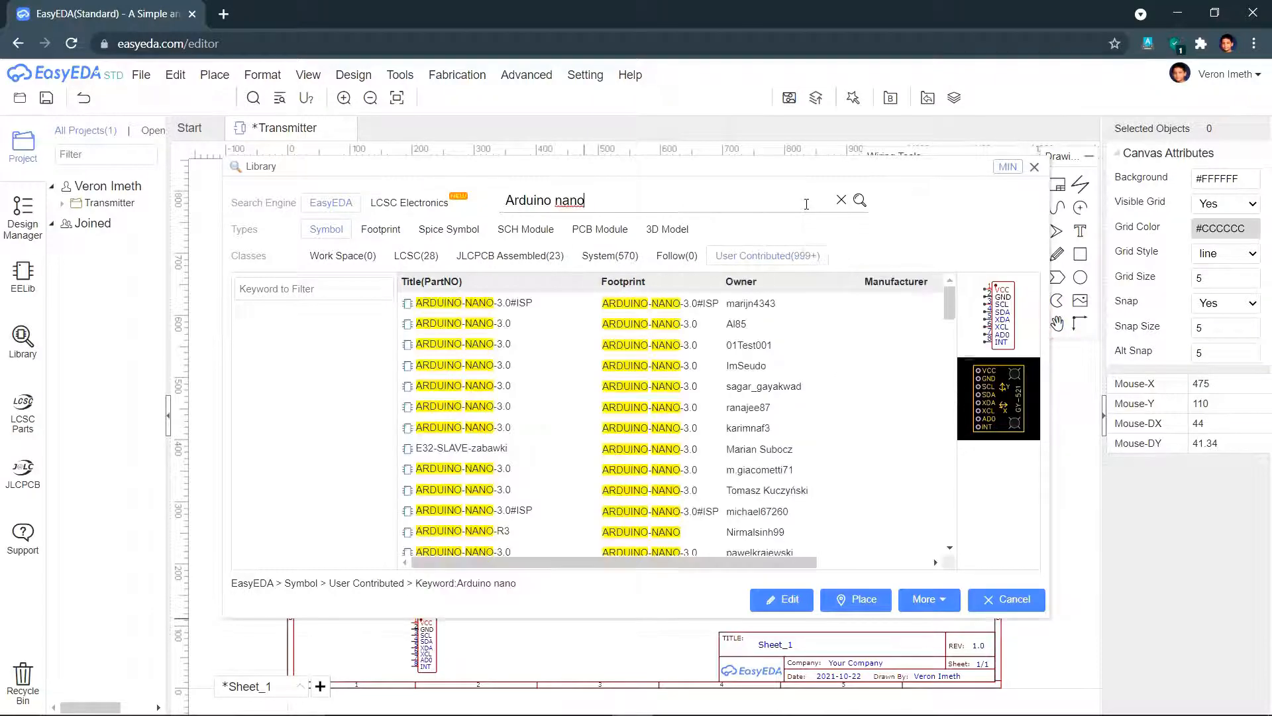
scroll(614, 394, down, 10)
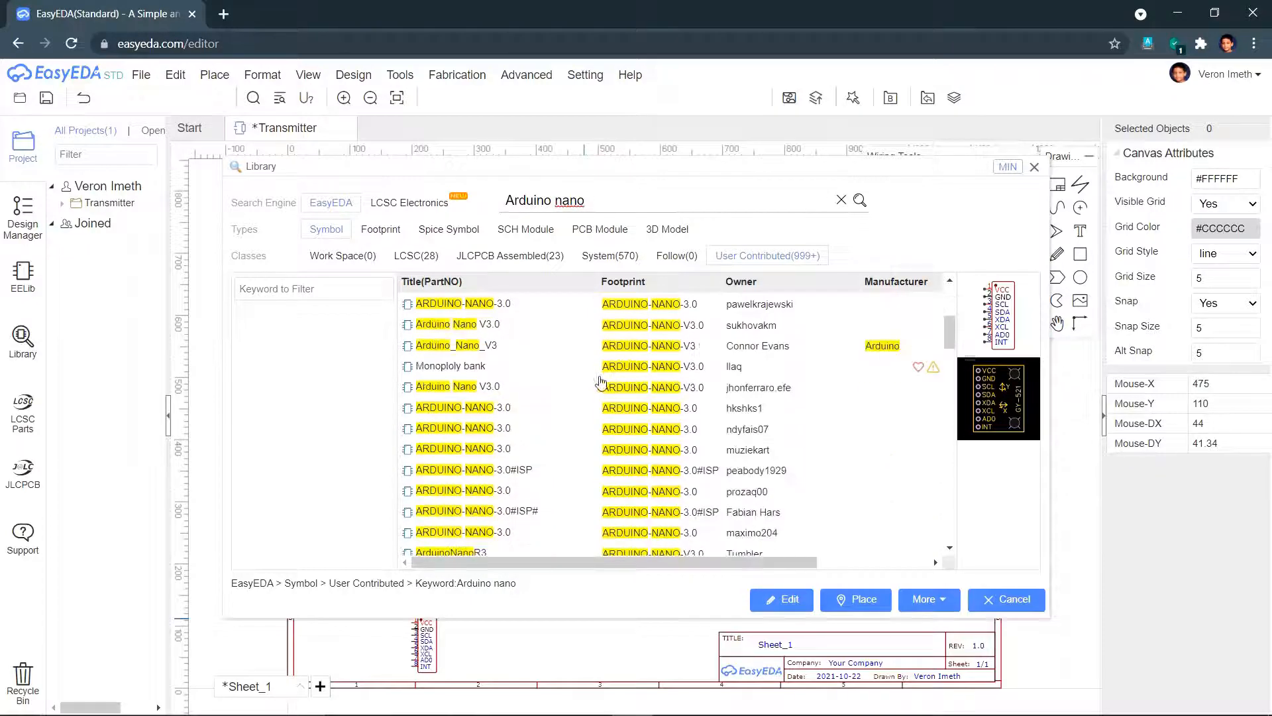
scroll(612, 394, down, 3)
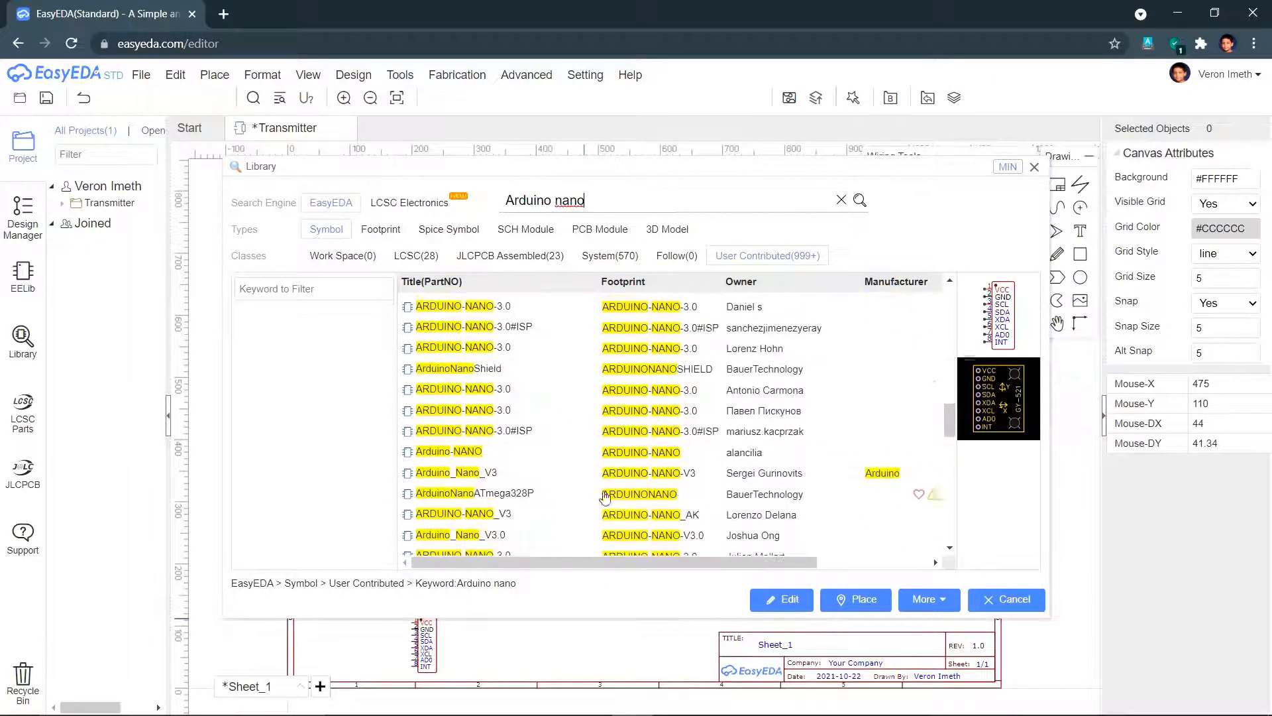
click(603, 494)
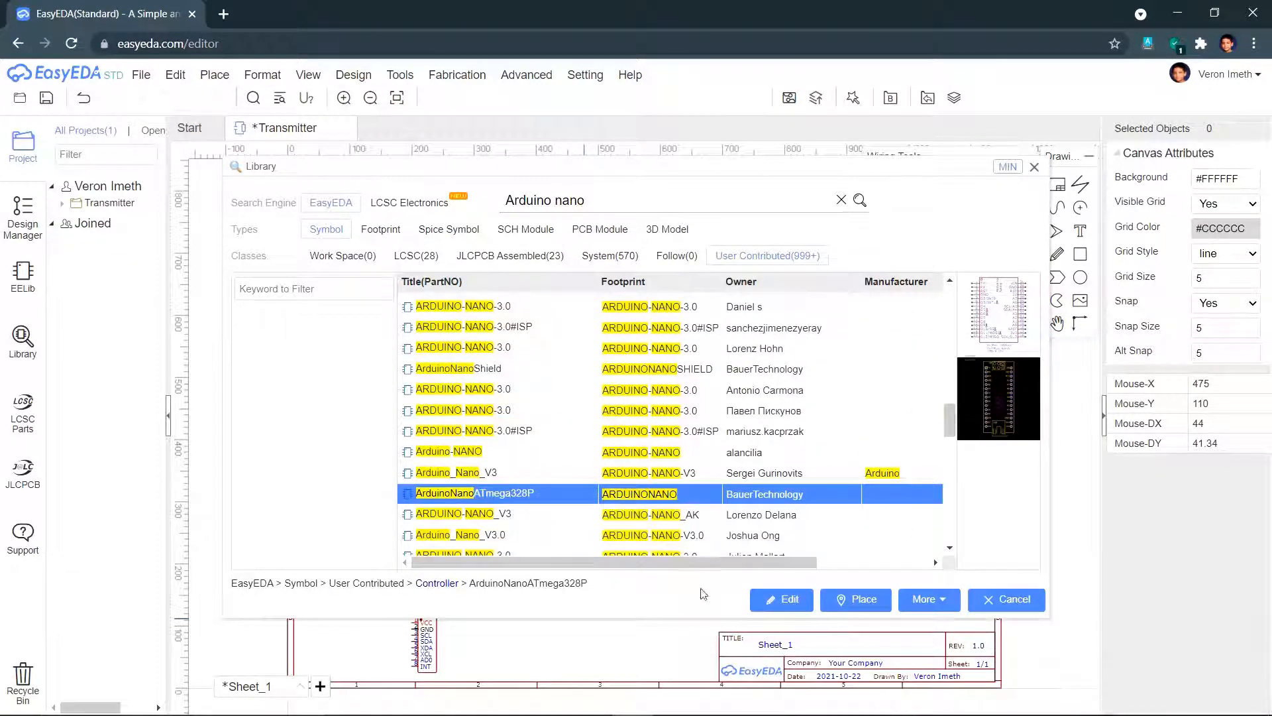
click(536, 623)
key(Escape)
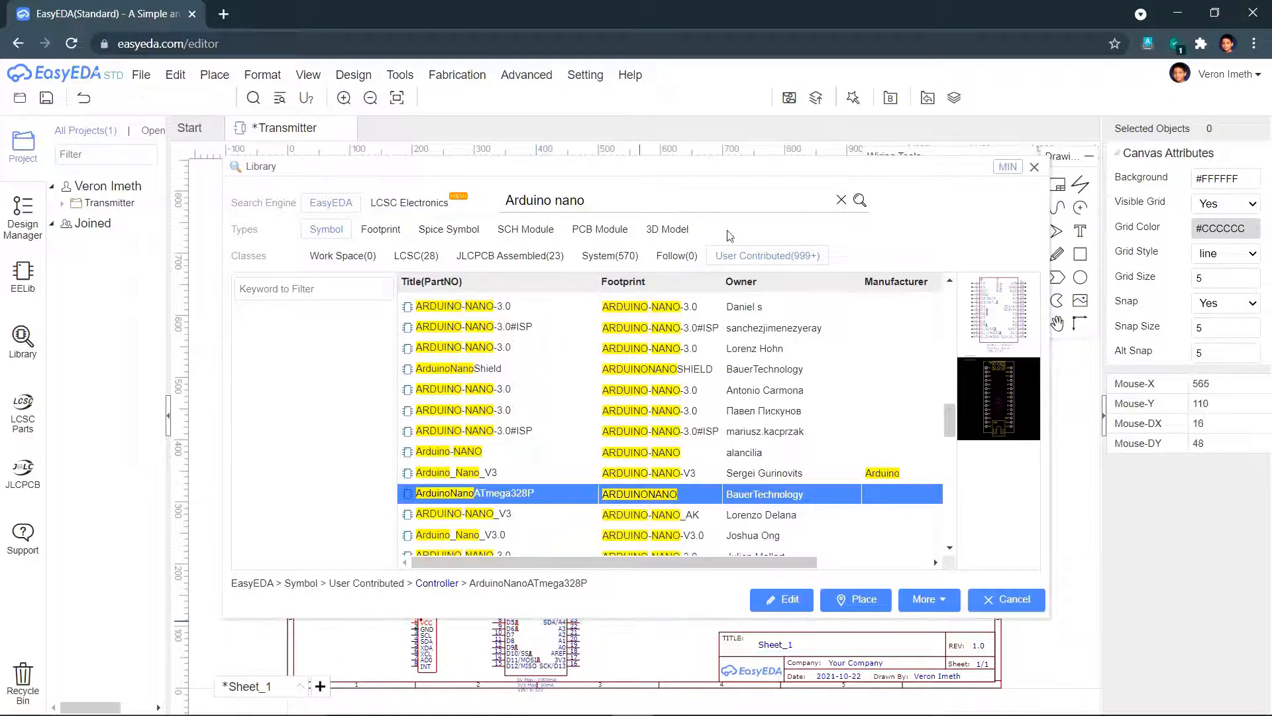
- Search 'Dpdt 5.8', filter to LCSC parts, and place the K8-5851D-N1 switch
triple_click(708, 199)
text(Dpdt 5.8)
key(Return)
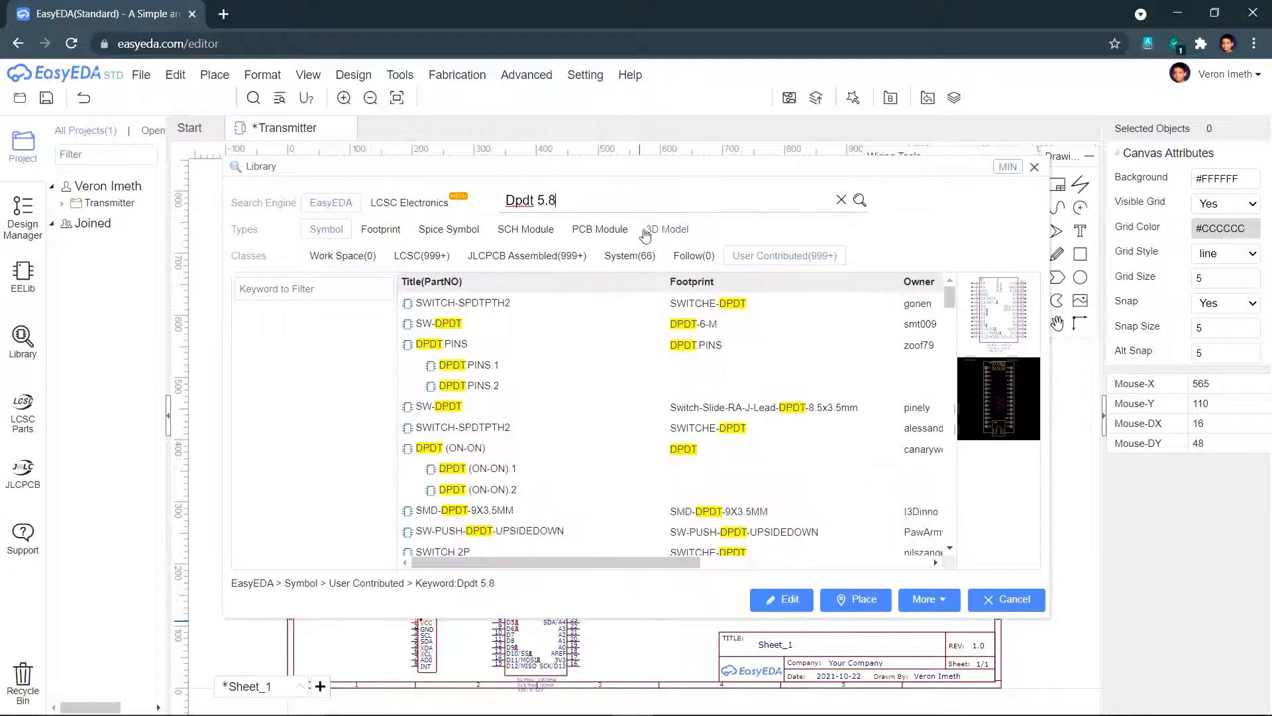
click(422, 256)
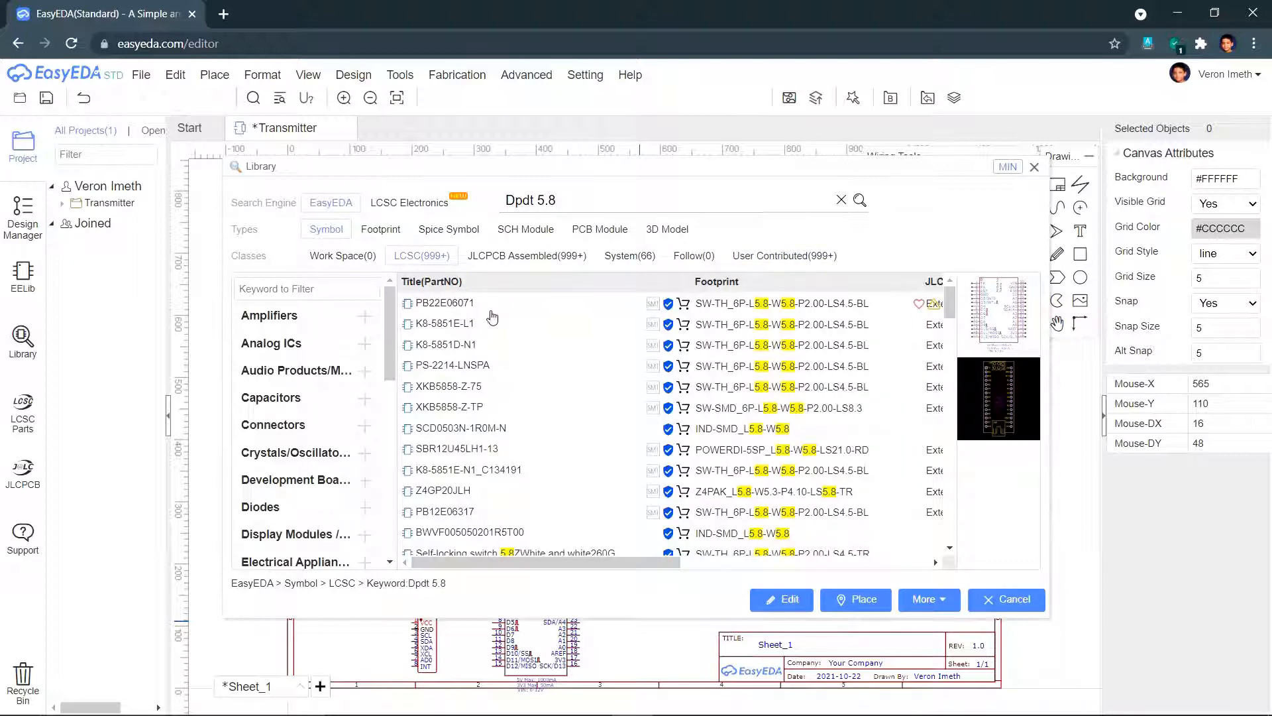
click(491, 322)
click(489, 344)
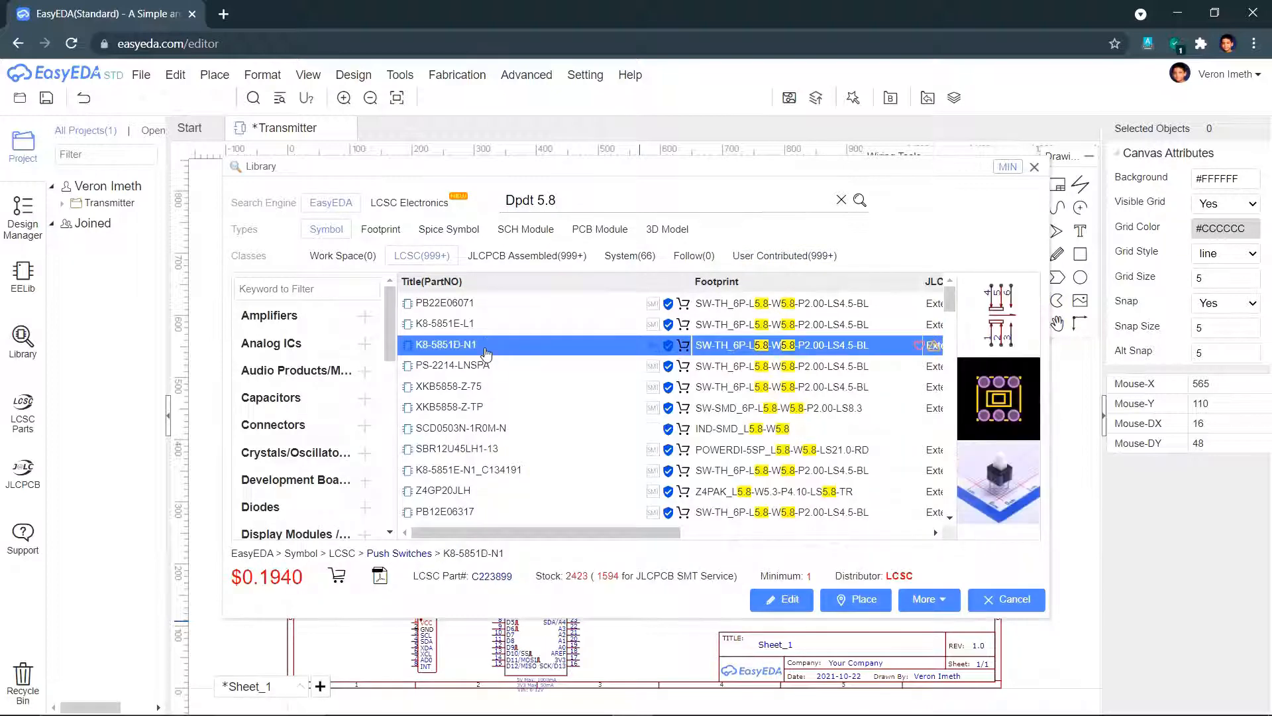
click(631, 643)
right_click(672, 643)
- Search the library for Nrf24l01
click(697, 201)
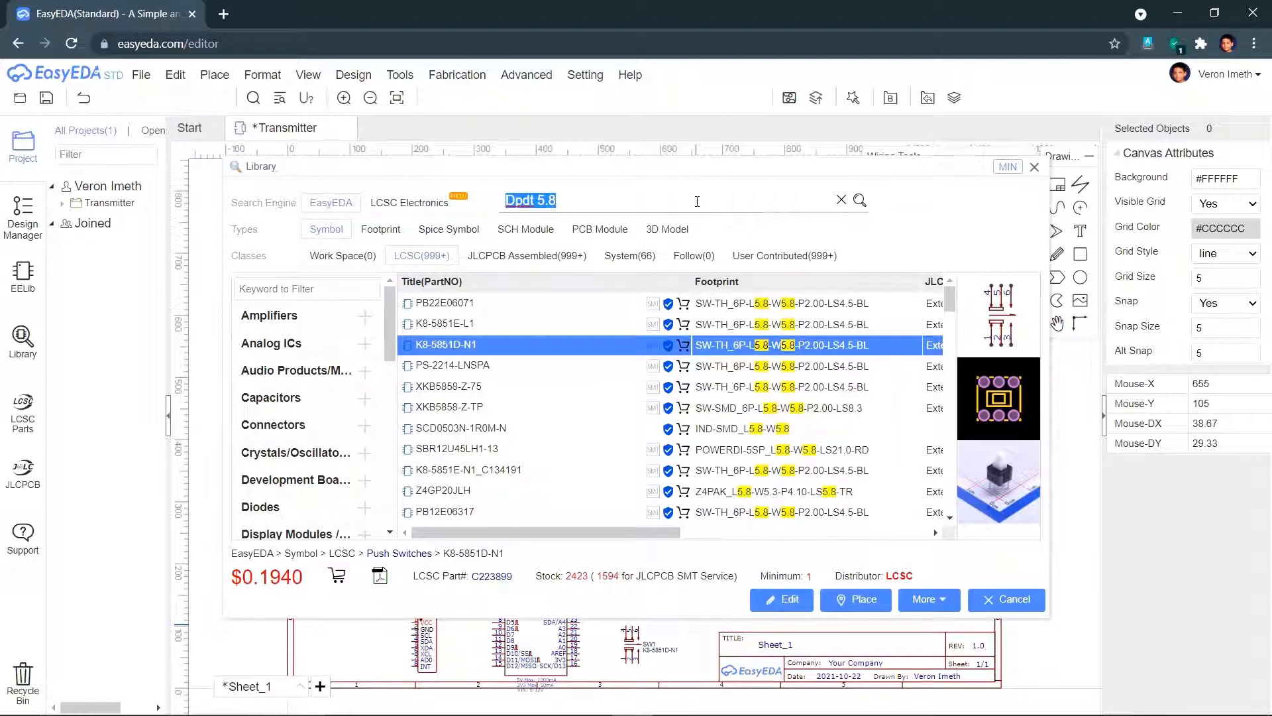
text(Nrf24l01)
key(Return)
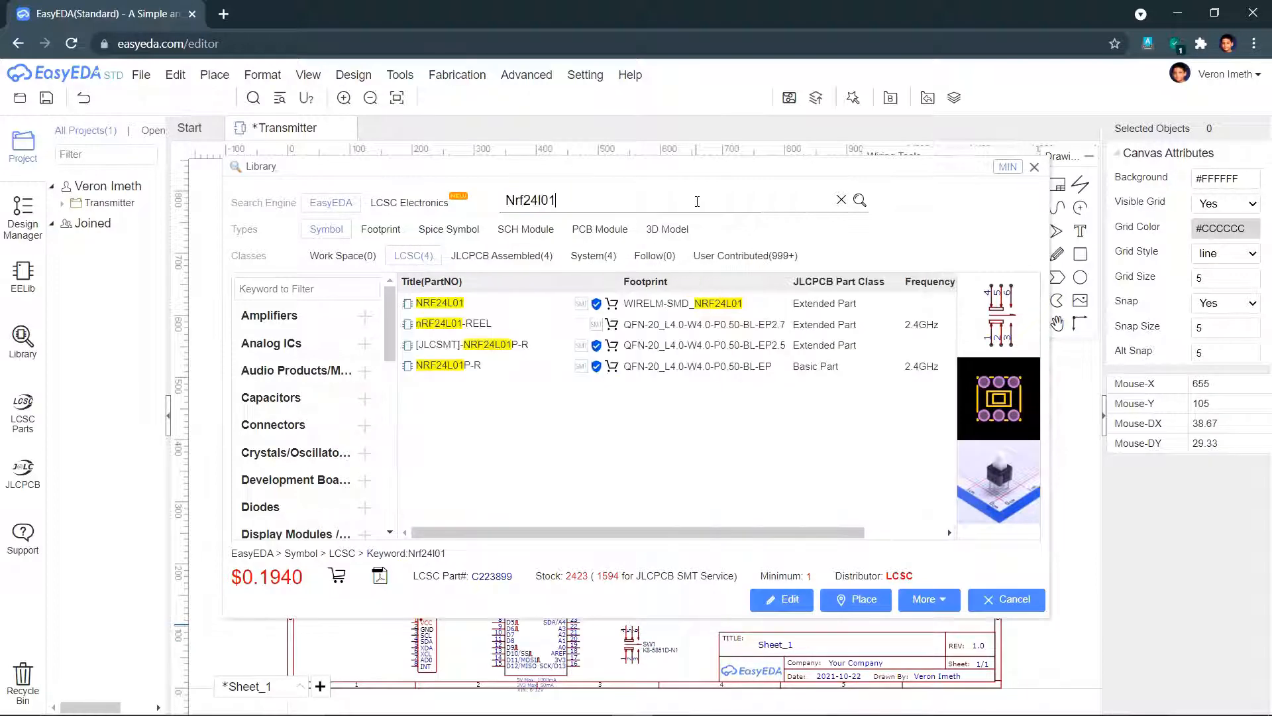
- Place the NRF24L01 module, then find and place the DC-Plug&Socket at the lower left
click(856, 600)
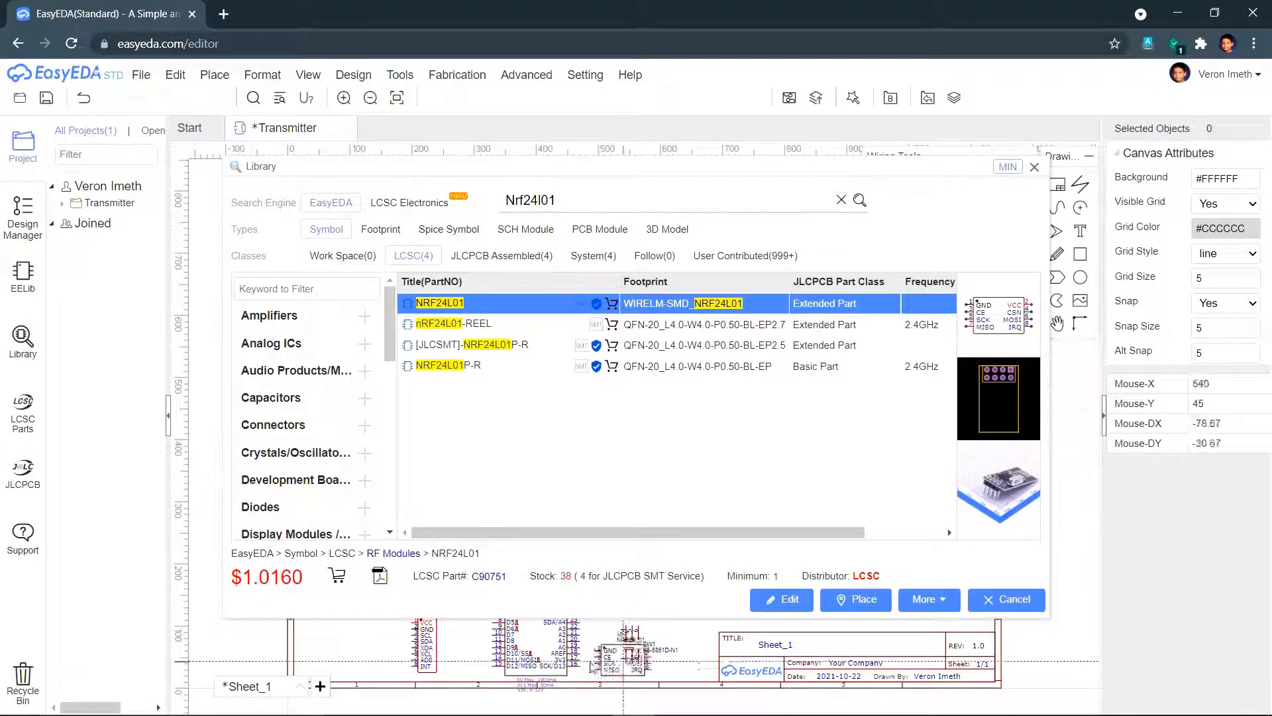
click(358, 639)
click(620, 201)
text(Dc socket)
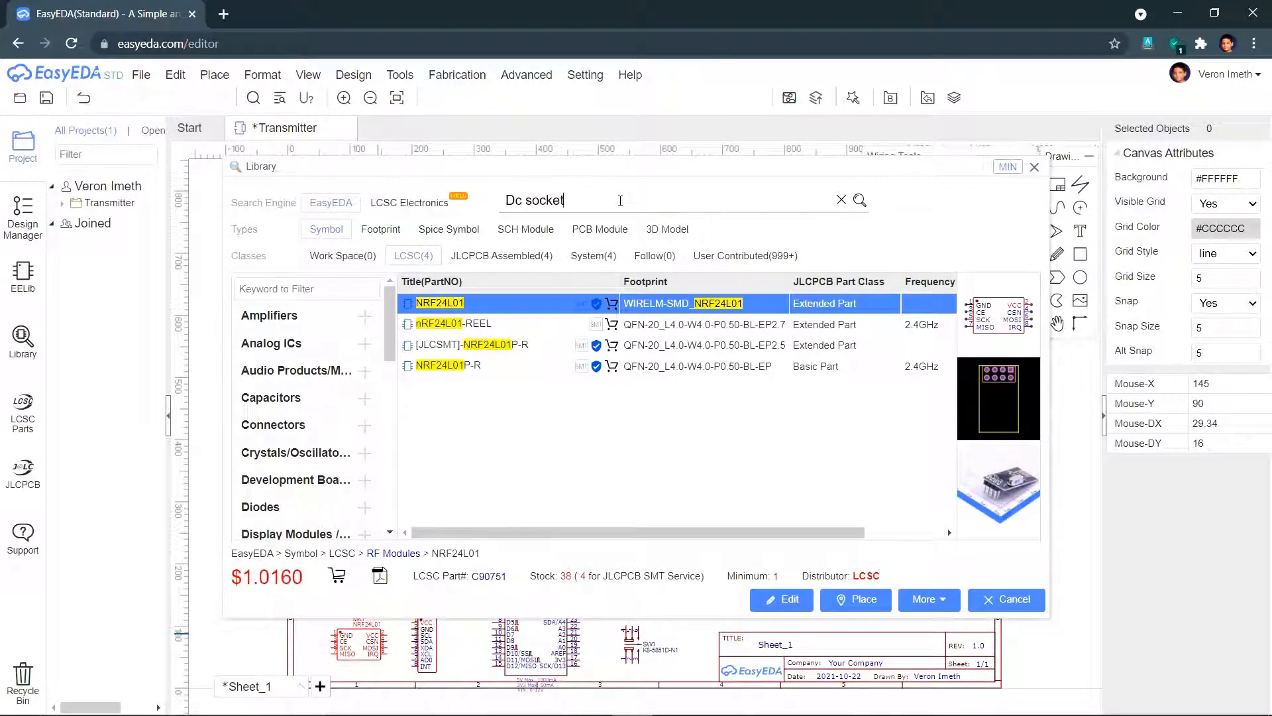
key(Return)
click(771, 256)
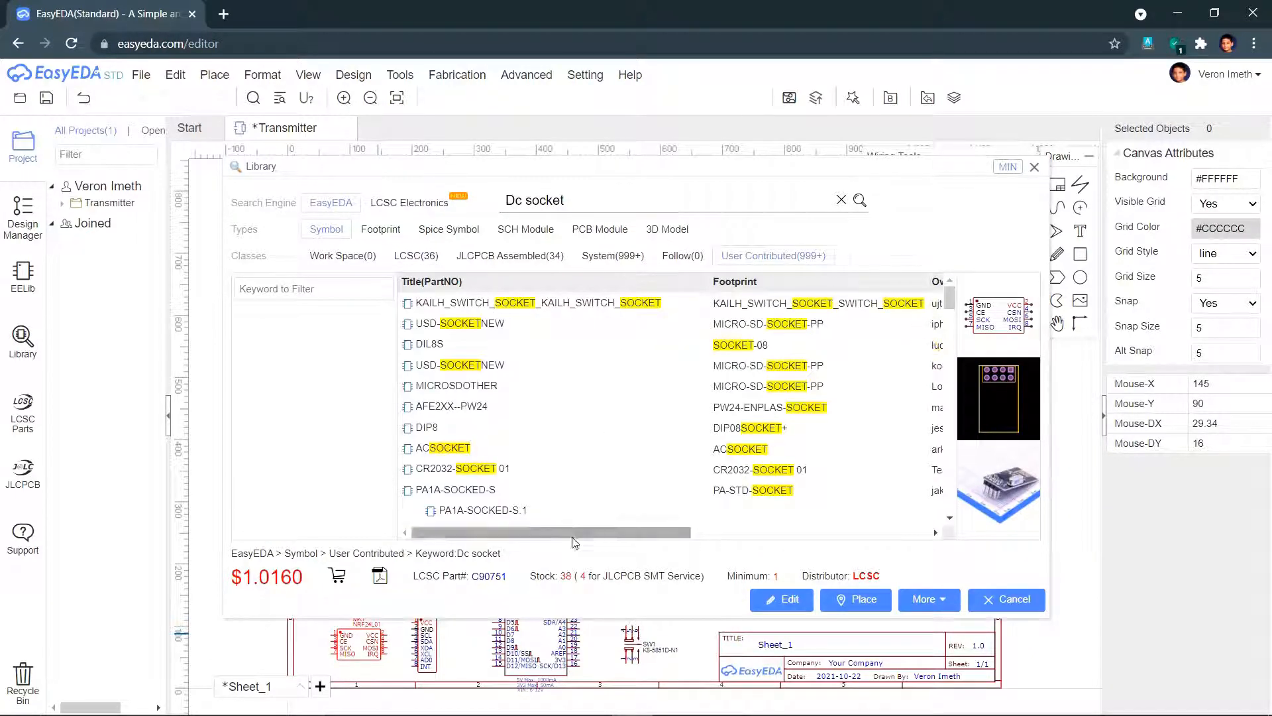
drag(574, 534, 603, 534)
scroll(613, 371, down, 10)
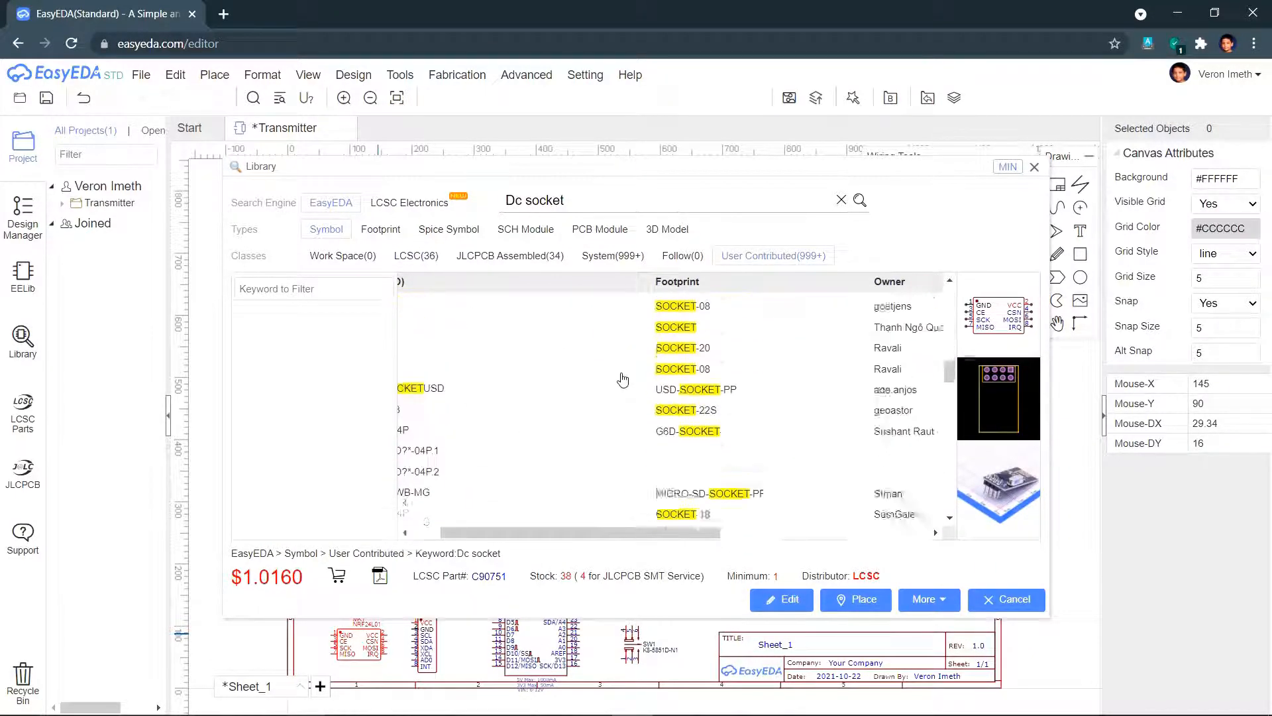
scroll(623, 379, down, 8)
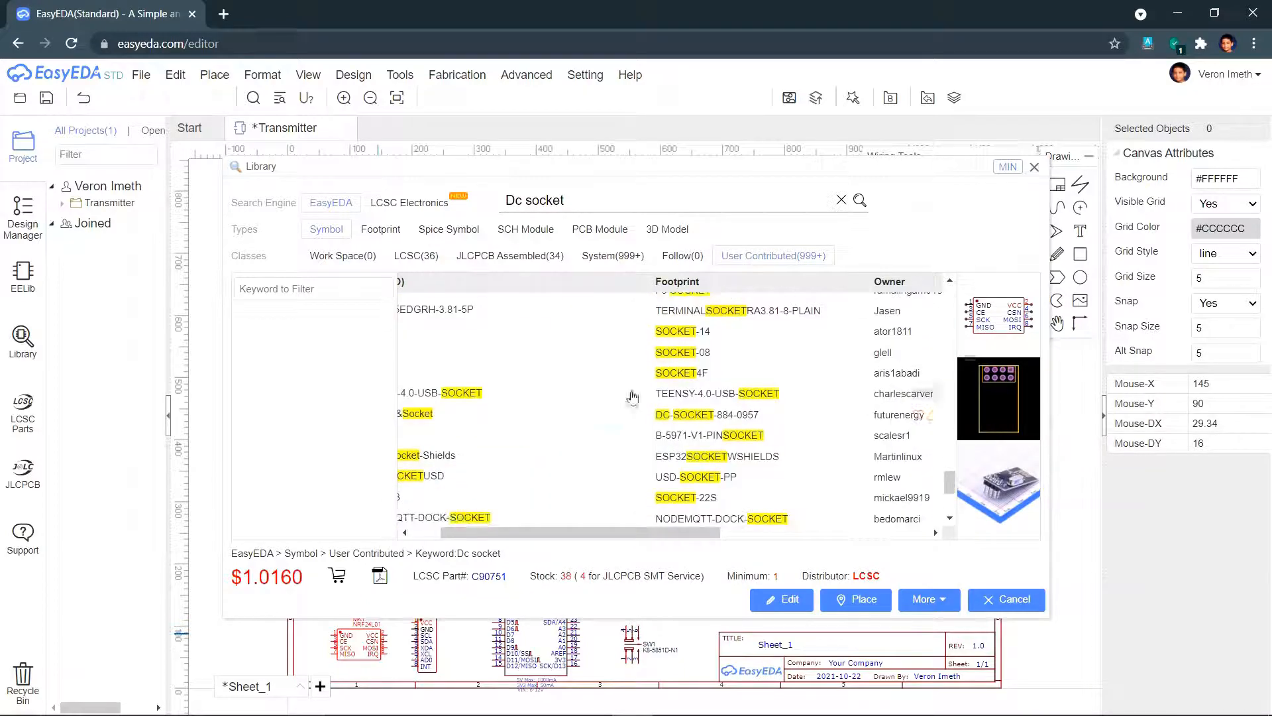
click(629, 414)
click(856, 599)
click(311, 641)
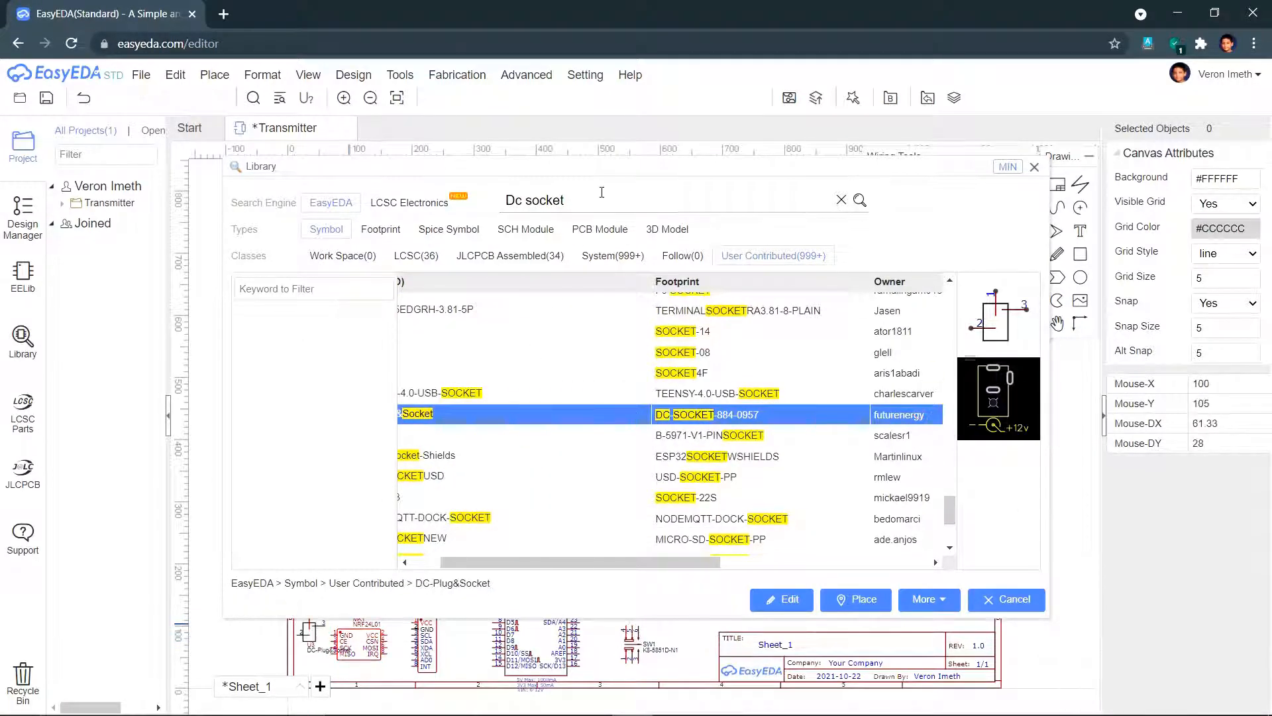
- Search '10uf', place the 10uF_16V capacitor C1, and close the library
triple_click(599, 199)
text(10uf)
key(Return)
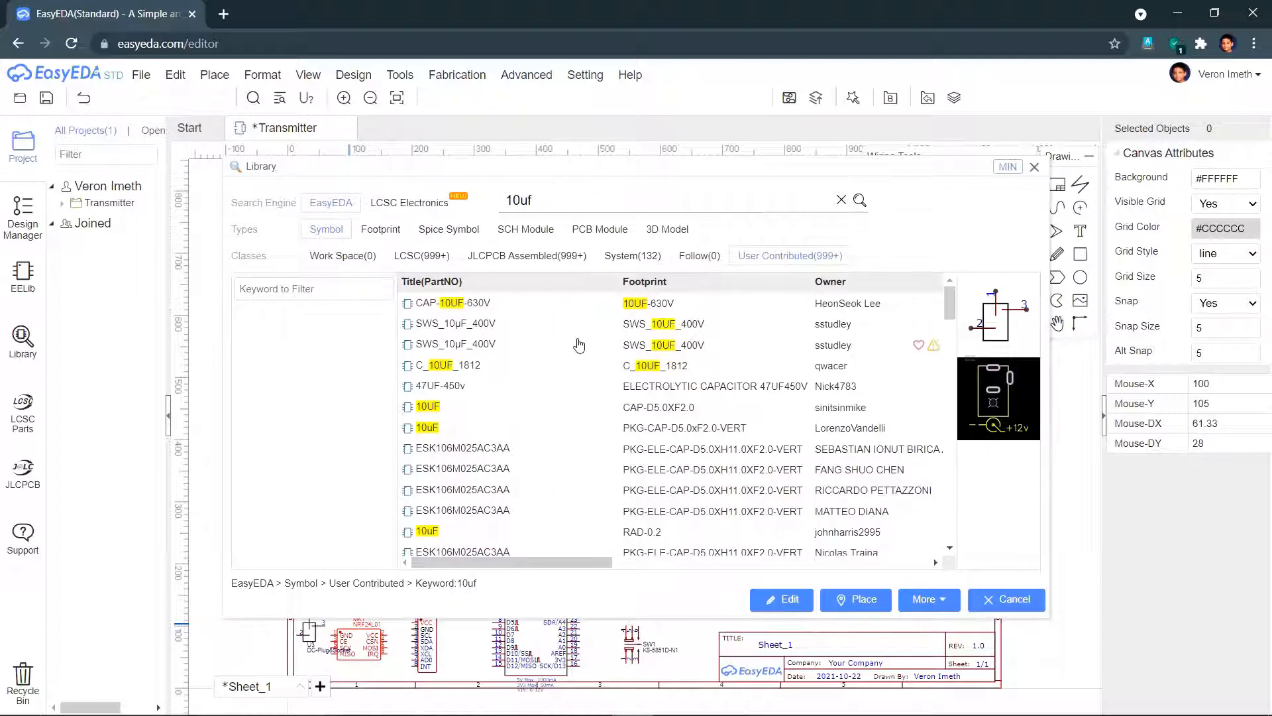
scroll(579, 345, down, 10)
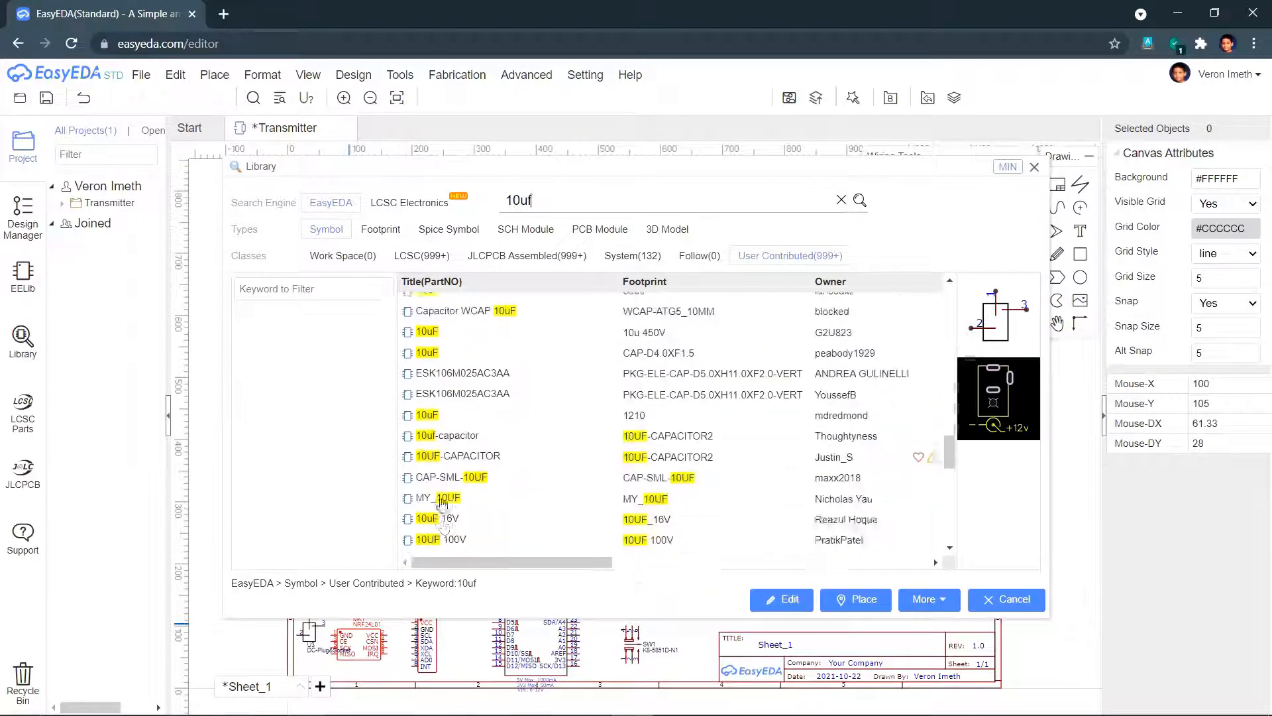
scroll(442, 504, down, 2)
click(442, 391)
click(856, 600)
click(691, 631)
click(988, 604)
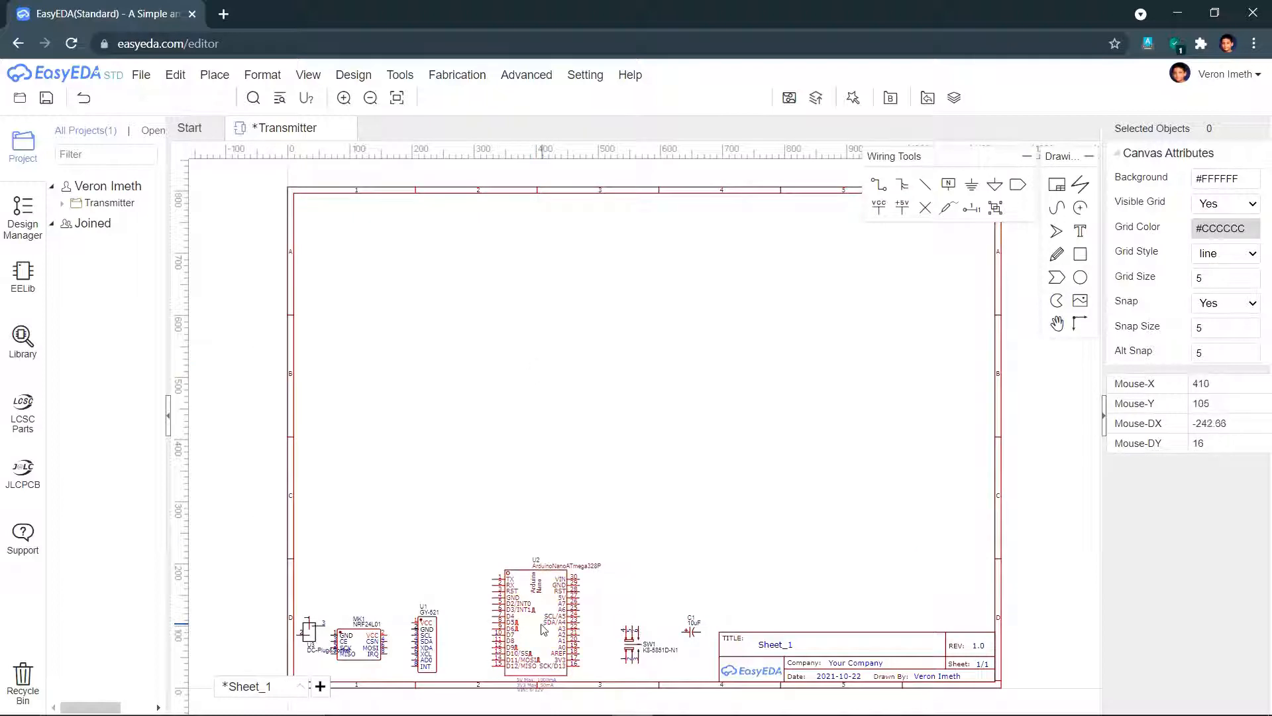
- Arrange the Arduino Nano centrally, GY-521 right, NRF24L01 left, with DC socket, switch and C1 below
drag(537, 622, 634, 399)
drag(428, 649, 784, 381)
drag(354, 664, 485, 390)
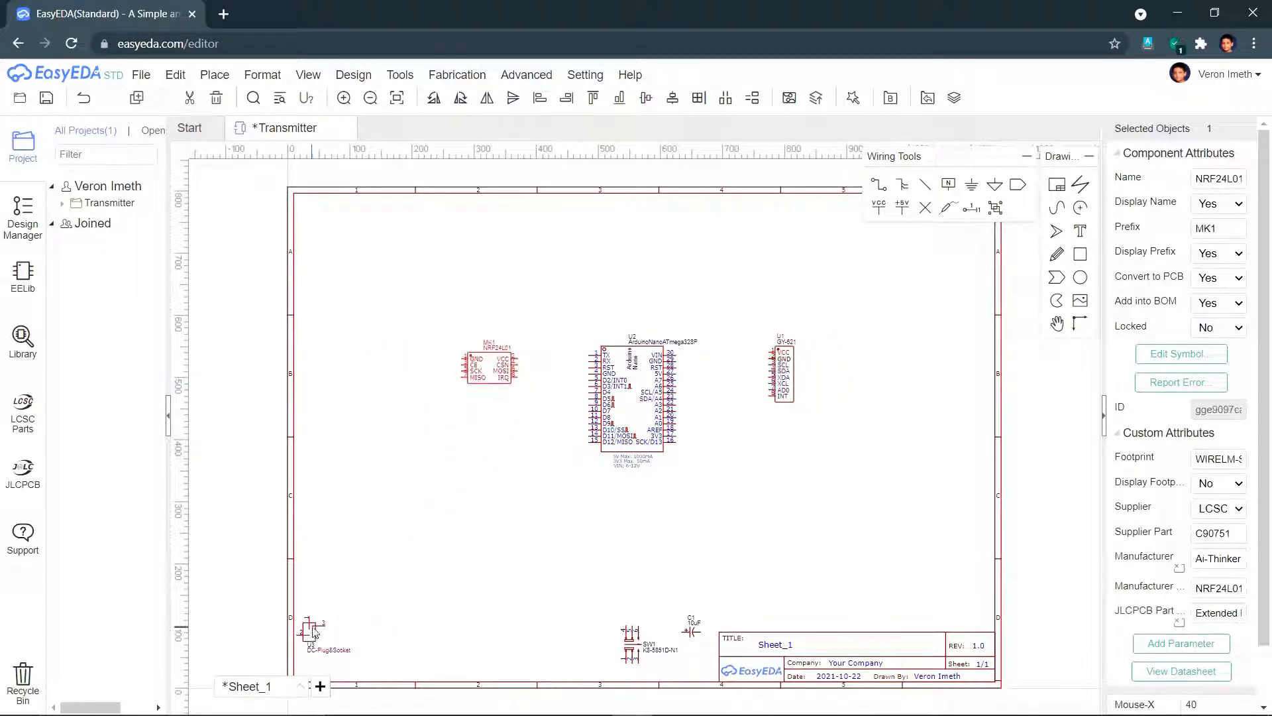
drag(308, 629, 560, 580)
drag(646, 656, 510, 590)
drag(691, 631, 717, 524)
scroll(742, 527, up, 3)
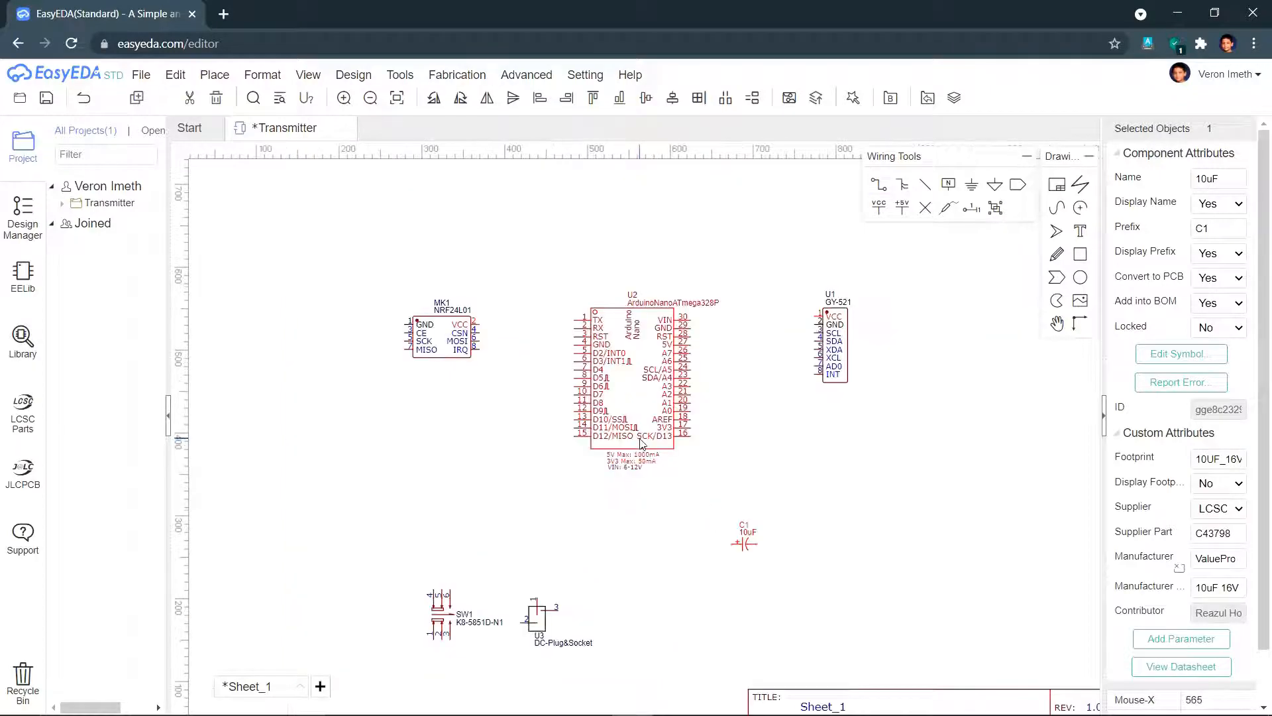
click(828, 571)
drag(788, 586, 788, 557)
drag(501, 689, 543, 632)
drag(354, 678, 400, 621)
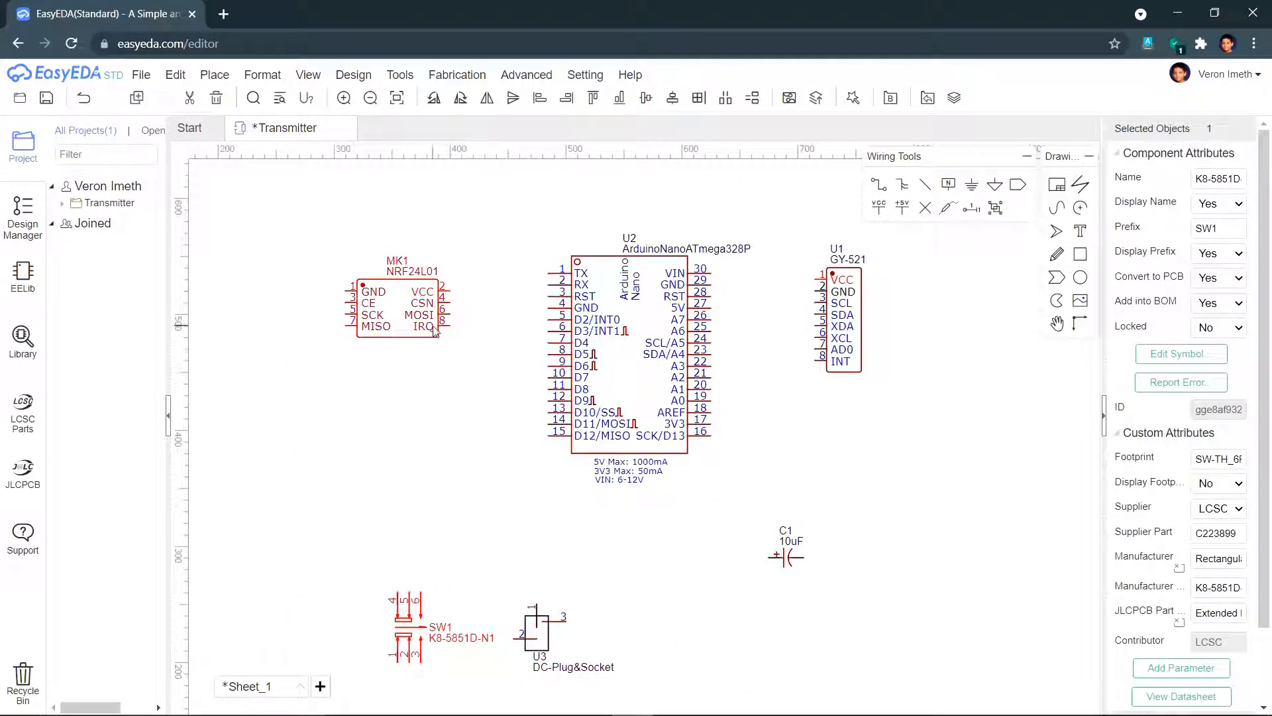
- Wire NRF24L01 GND to Arduino pin 4, VCC to 3V3, and CE to D9
key(w)
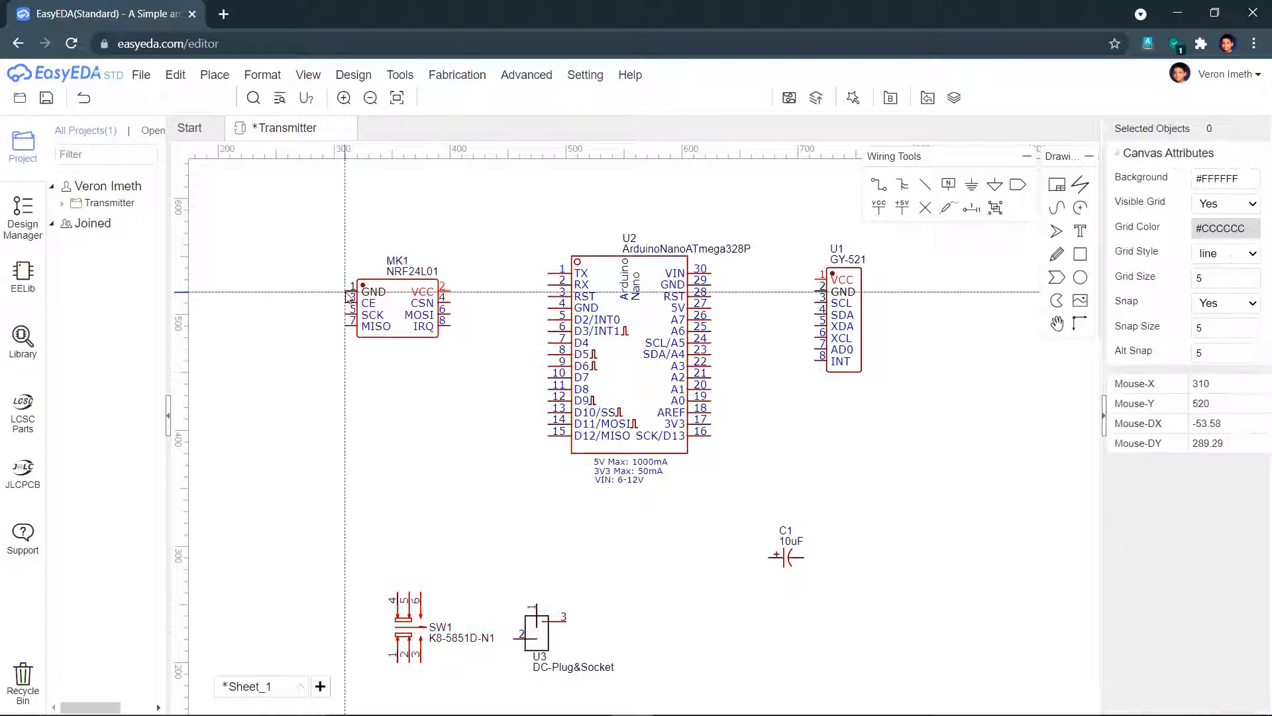
click(349, 291)
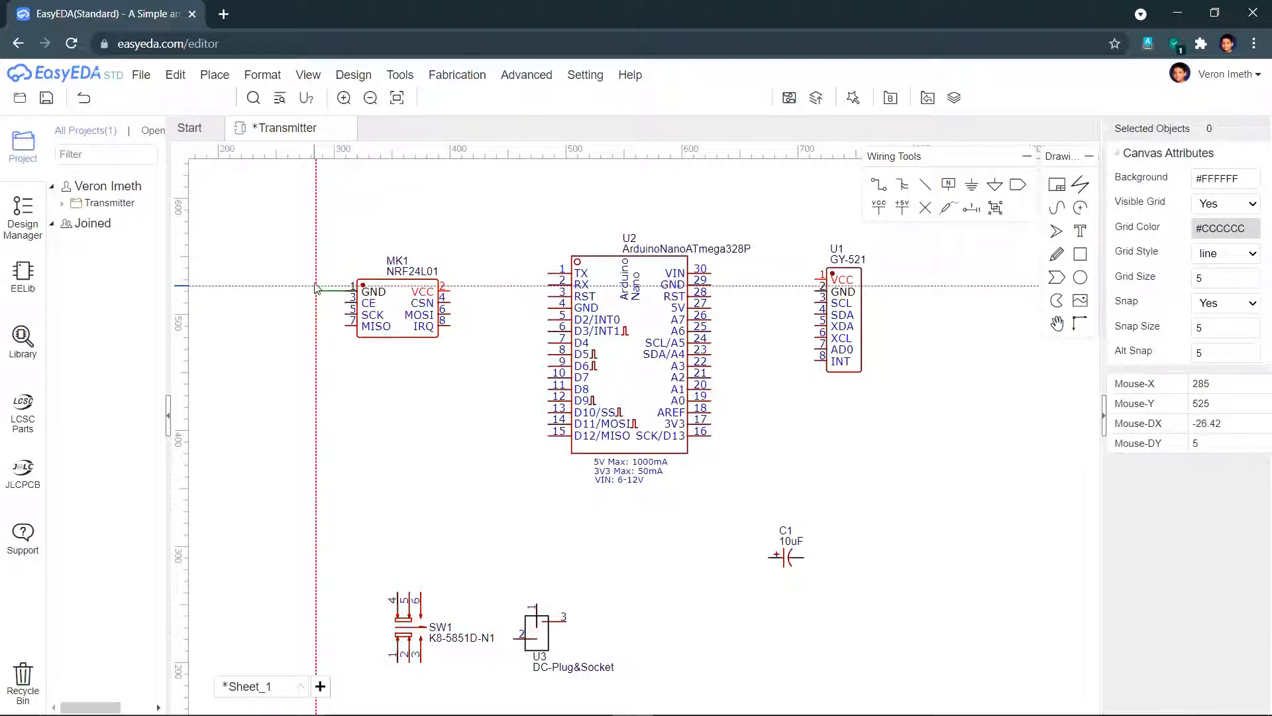
click(317, 246)
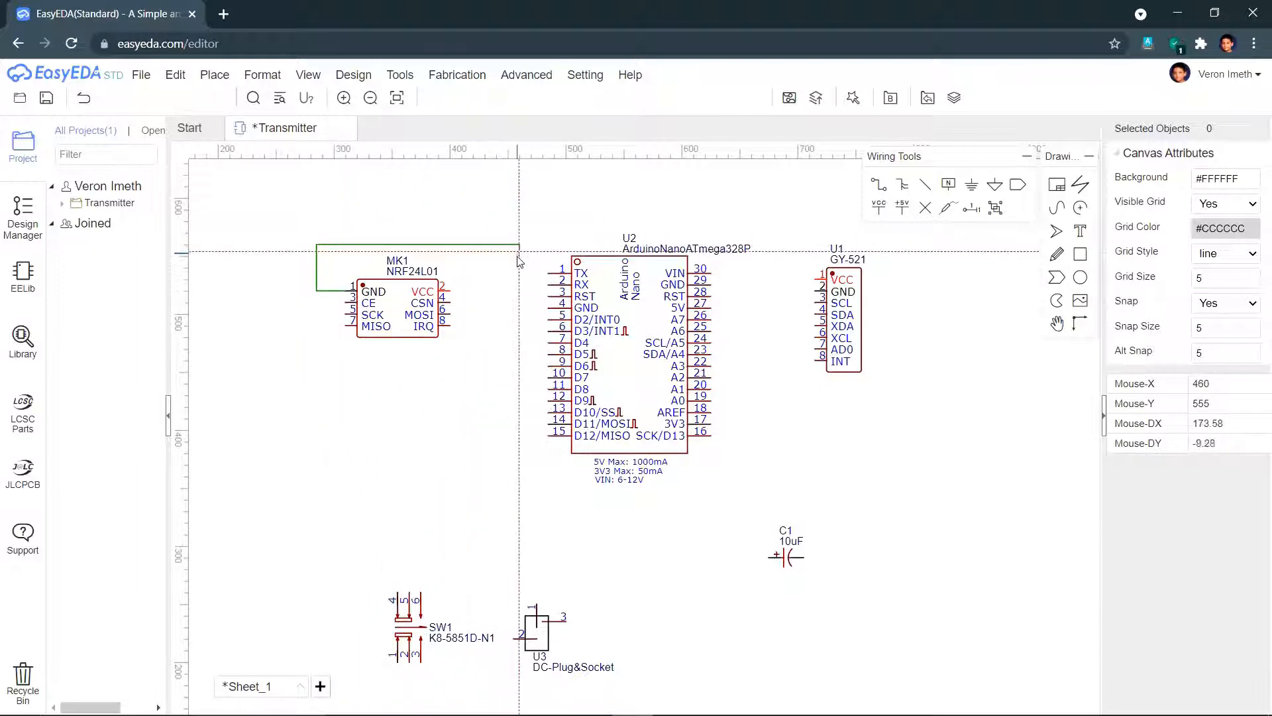
click(514, 309)
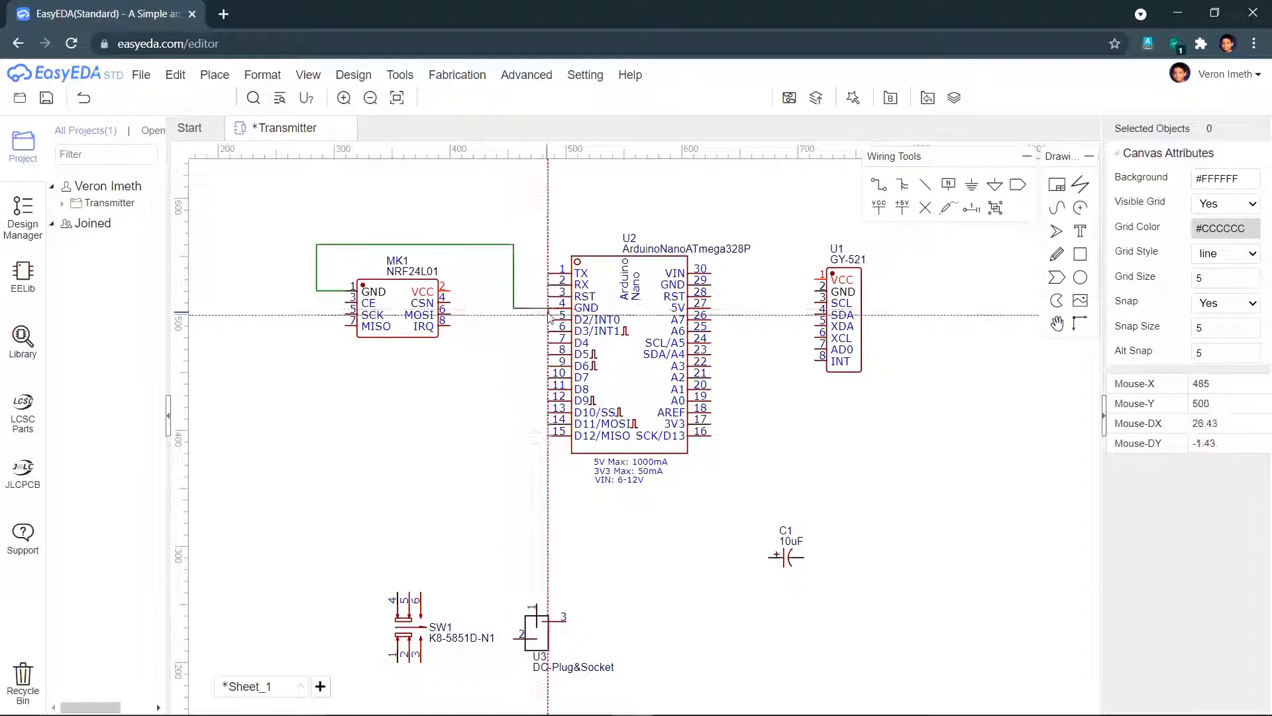
click(549, 309)
click(450, 292)
click(485, 517)
click(746, 425)
click(711, 425)
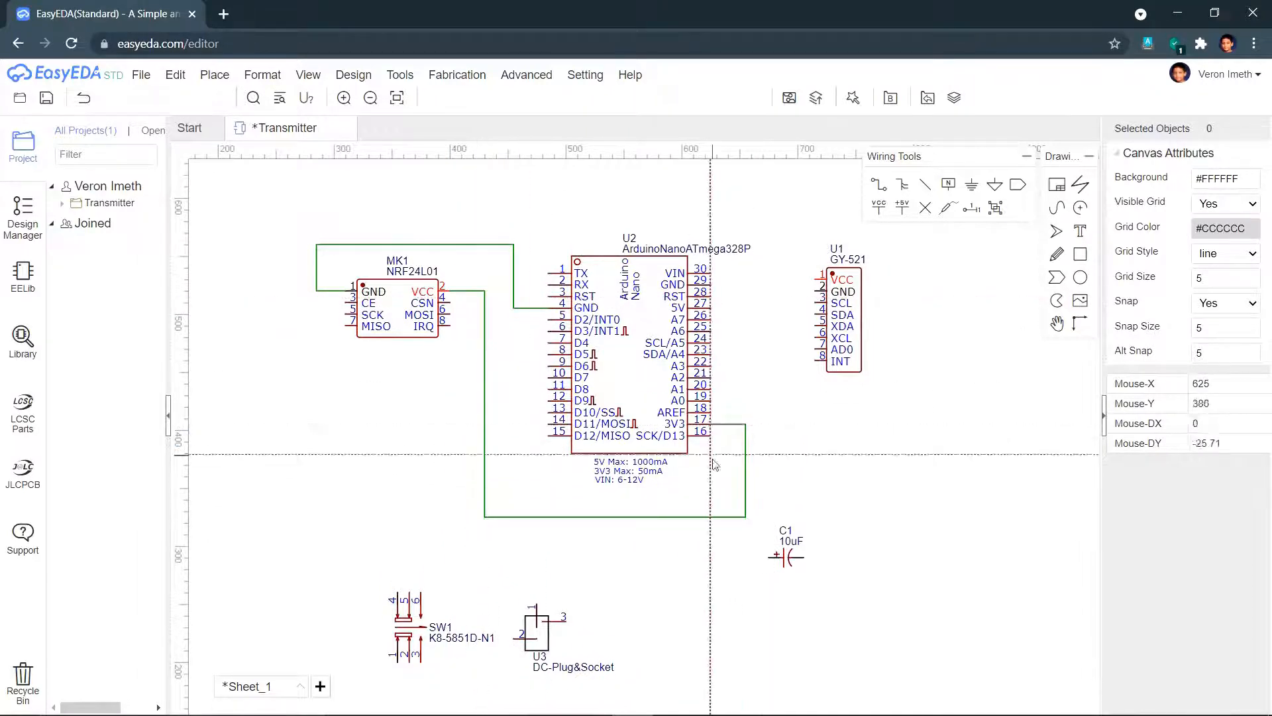
click(347, 303)
click(317, 400)
click(549, 401)
- Wire NRF24L01 CSN to D10, SCK to D13, MISO to D12, and MOSI to D11
click(450, 302)
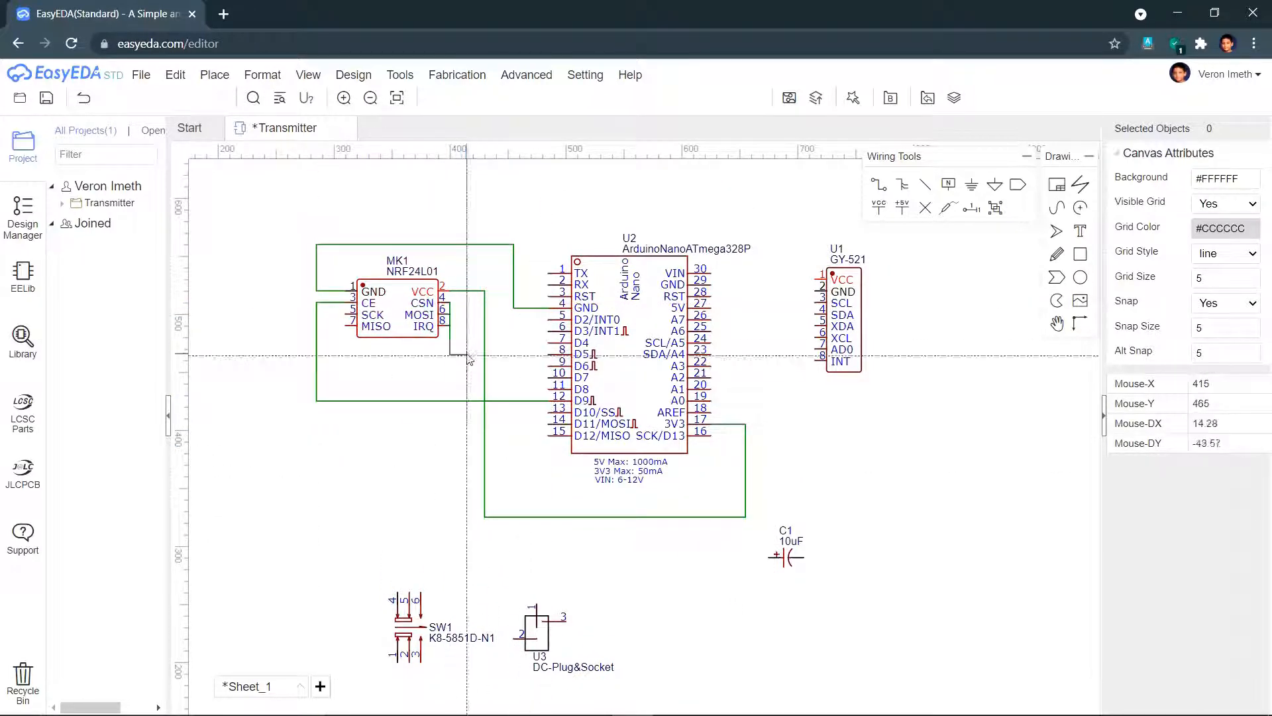
click(473, 304)
click(537, 422)
click(549, 413)
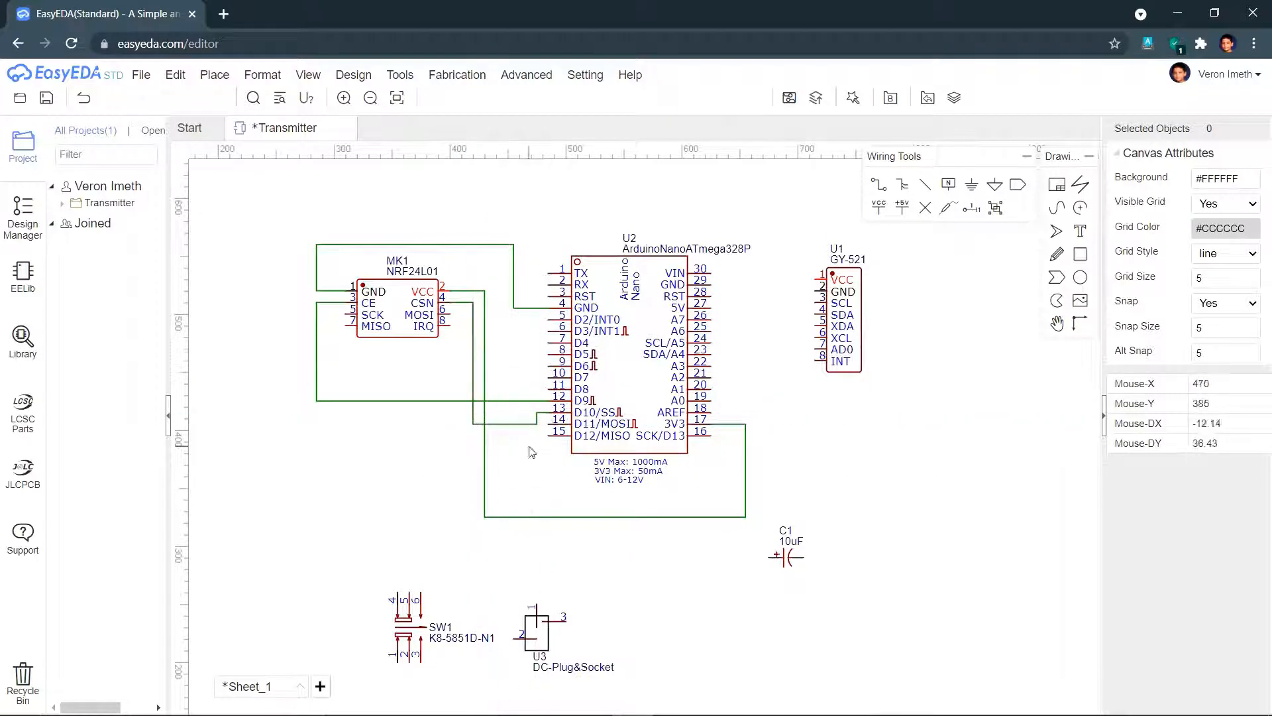
click(347, 315)
click(235, 314)
click(235, 523)
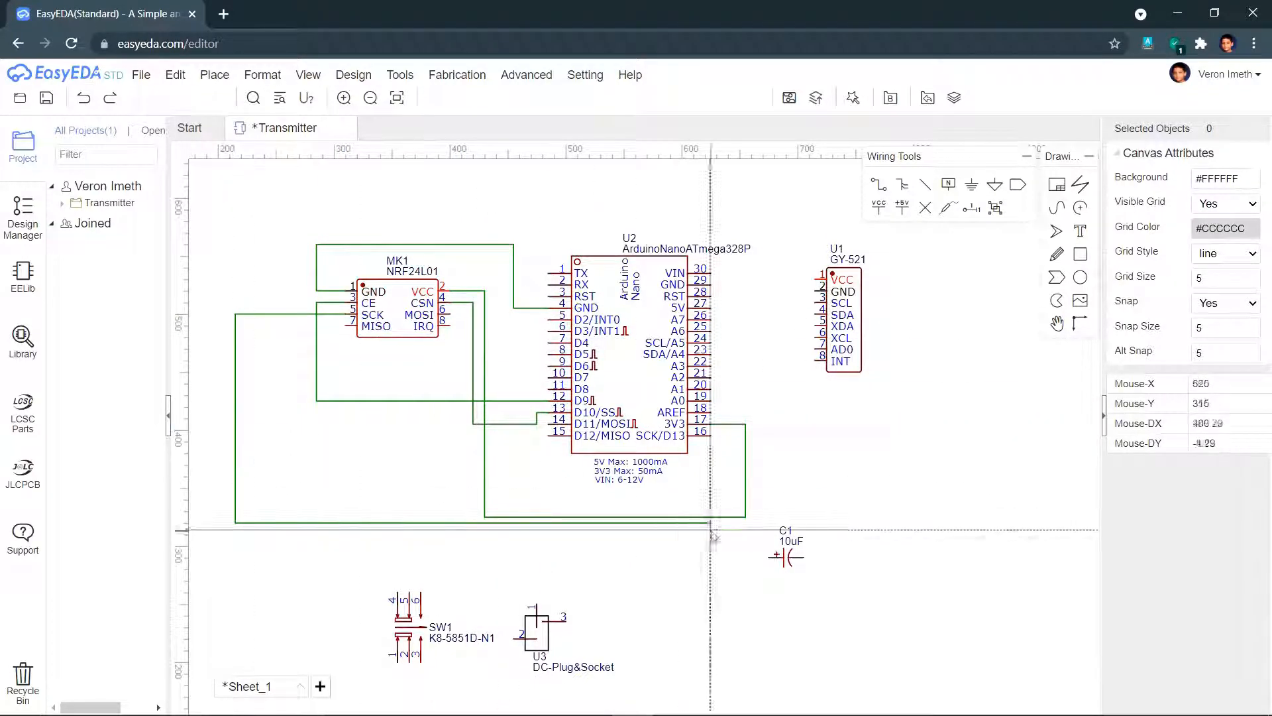
click(769, 523)
click(711, 435)
click(347, 325)
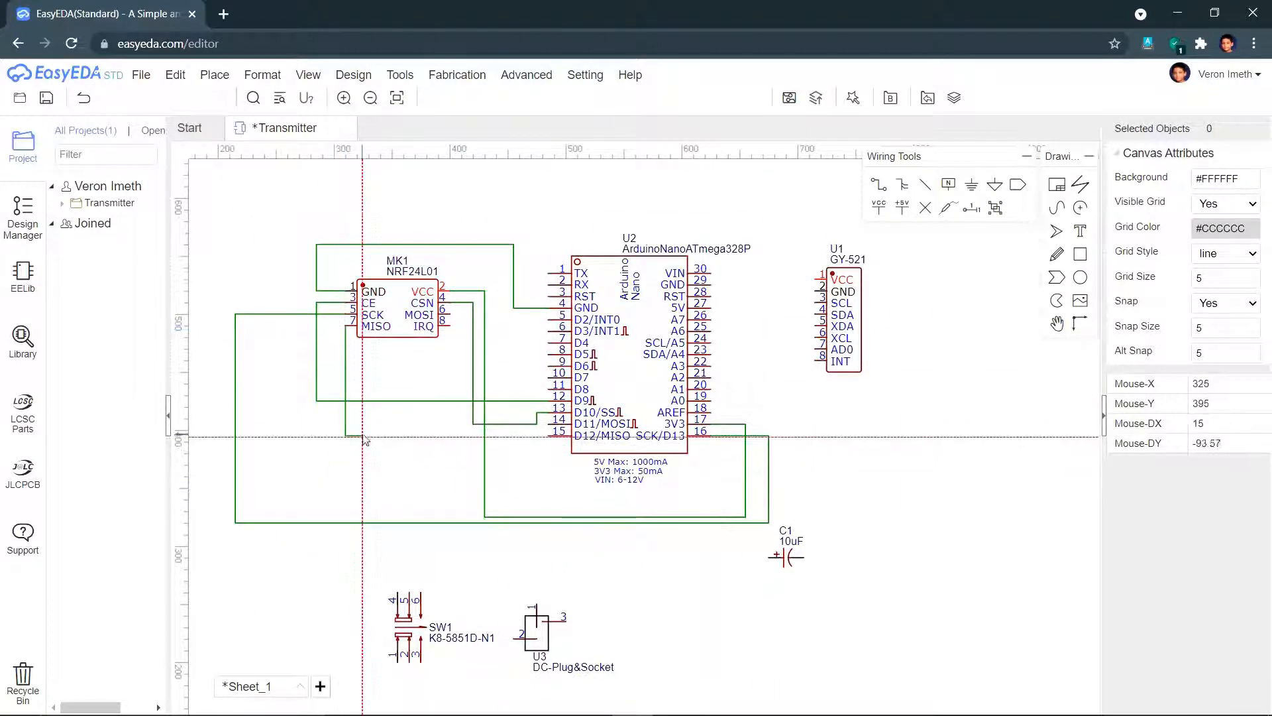
click(548, 436)
click(445, 314)
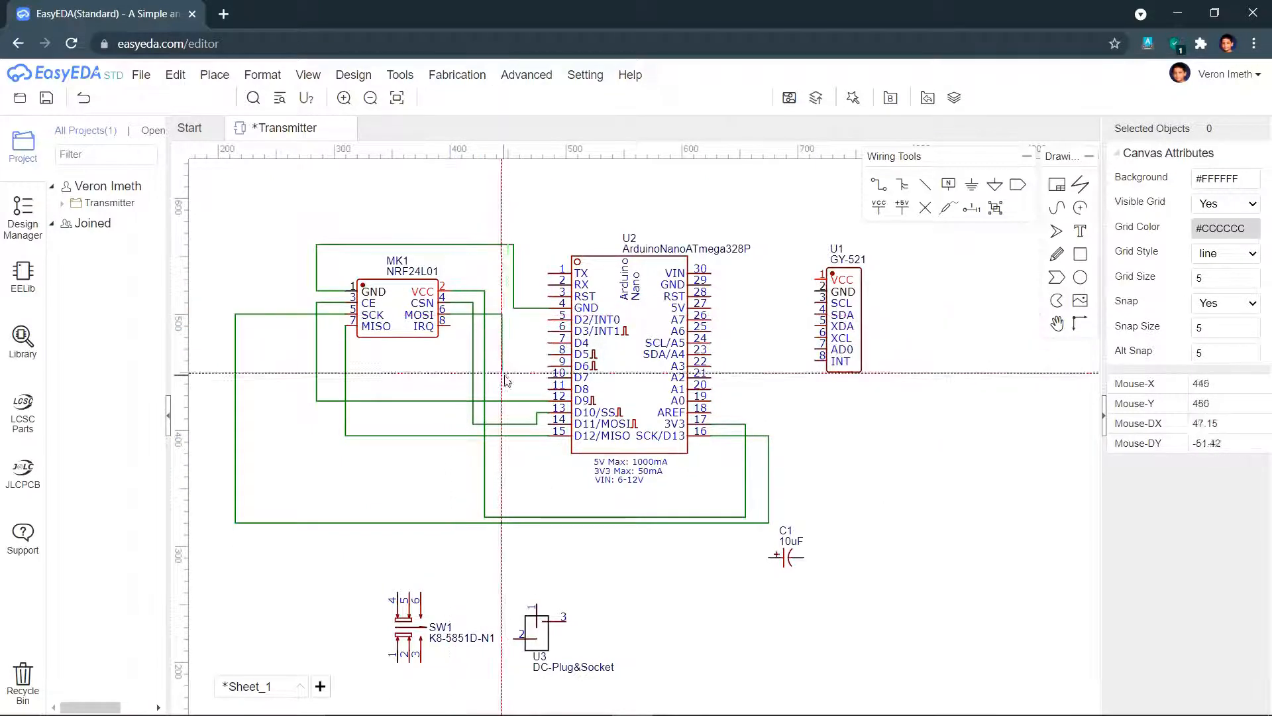
click(514, 453)
click(548, 424)
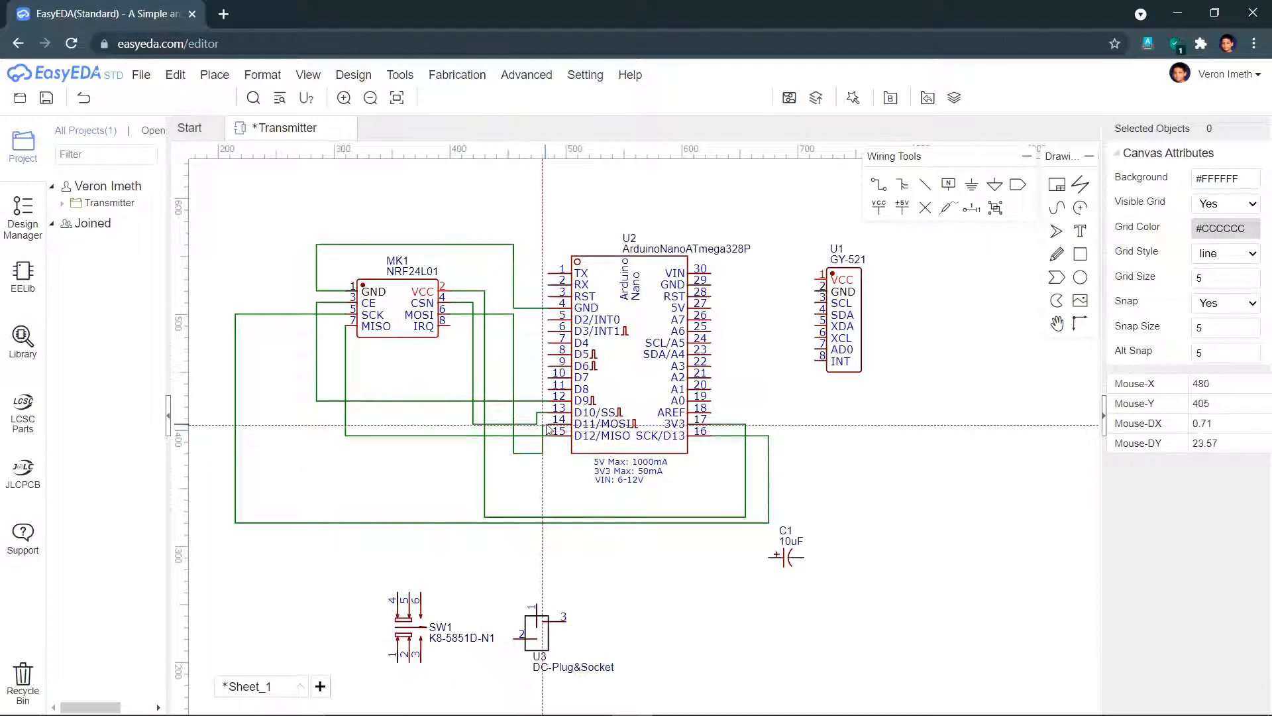
- Wire GY-521 VCC to 5V, GND to GND, SCL to A5, and SDA to A4
click(811, 279)
click(711, 308)
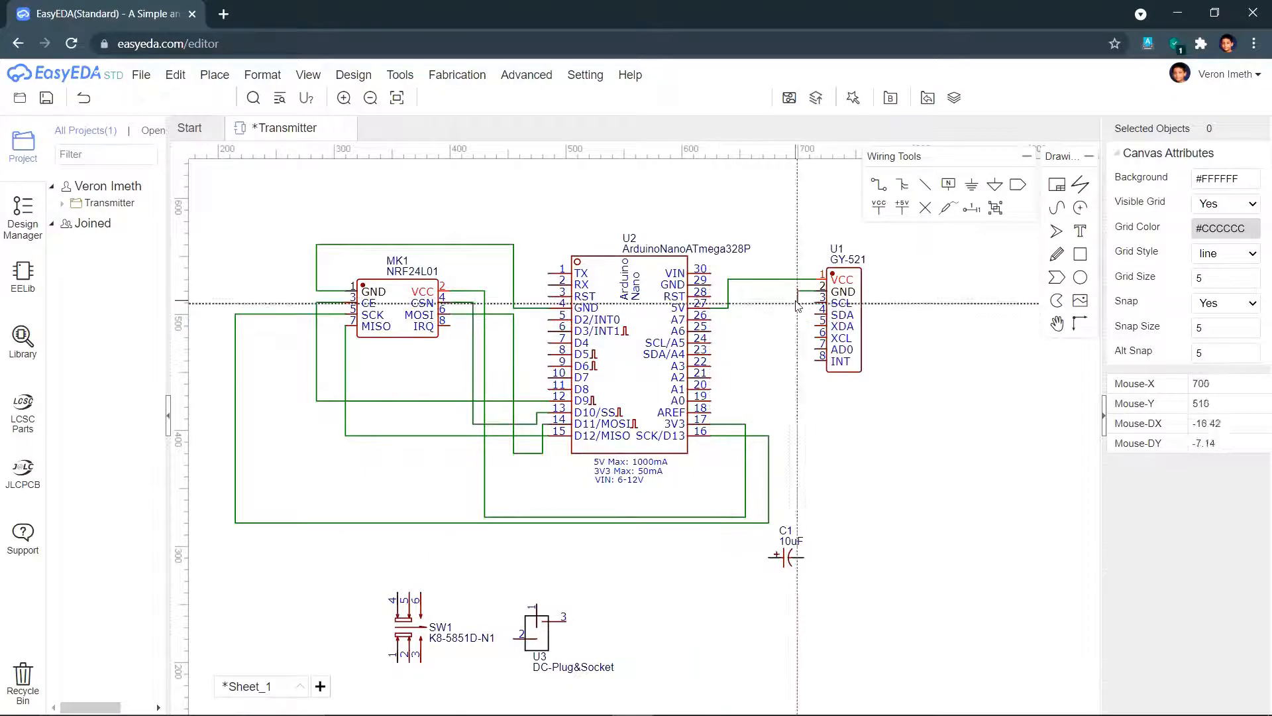
click(814, 292)
click(722, 285)
click(710, 285)
click(814, 303)
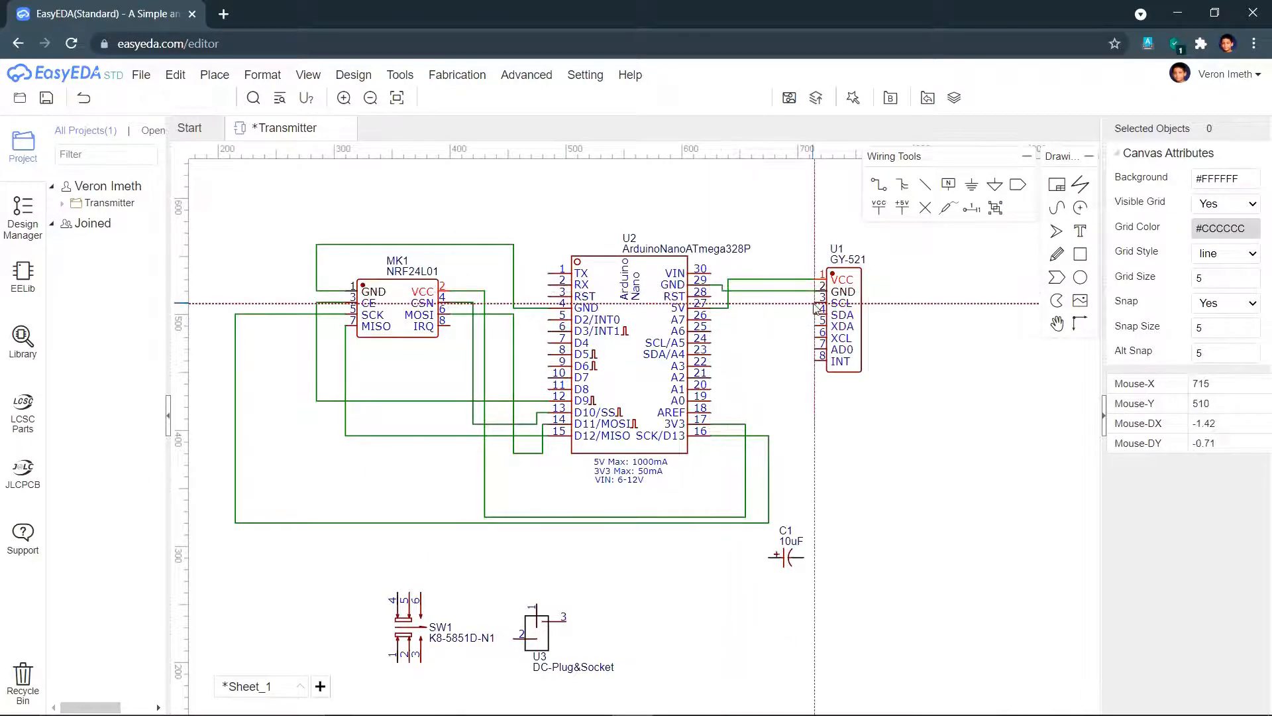
click(746, 343)
click(711, 342)
click(815, 314)
click(775, 354)
- Move capacitor C1 above the NRF24L01 and wire it across the VCC and GND nets
click(711, 355)
key(Escape)
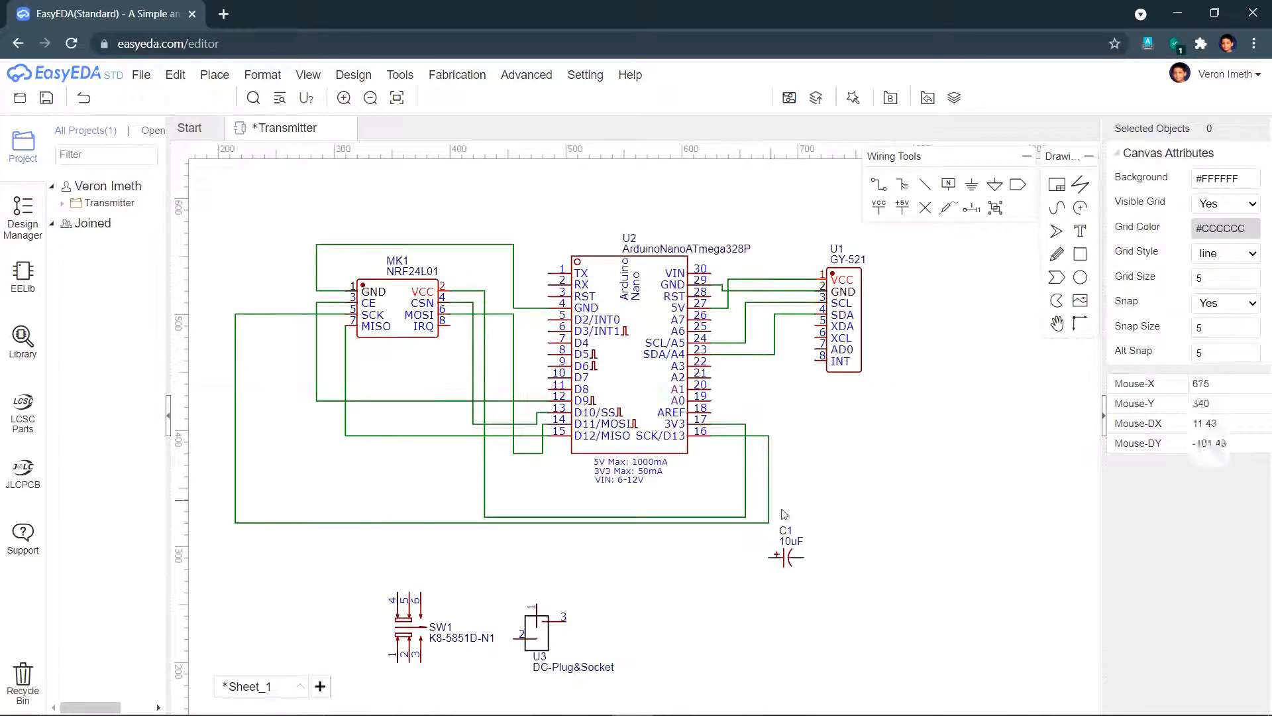
drag(787, 557, 347, 209)
click(460, 98)
click(460, 98)
click(363, 210)
click(468, 291)
click(329, 209)
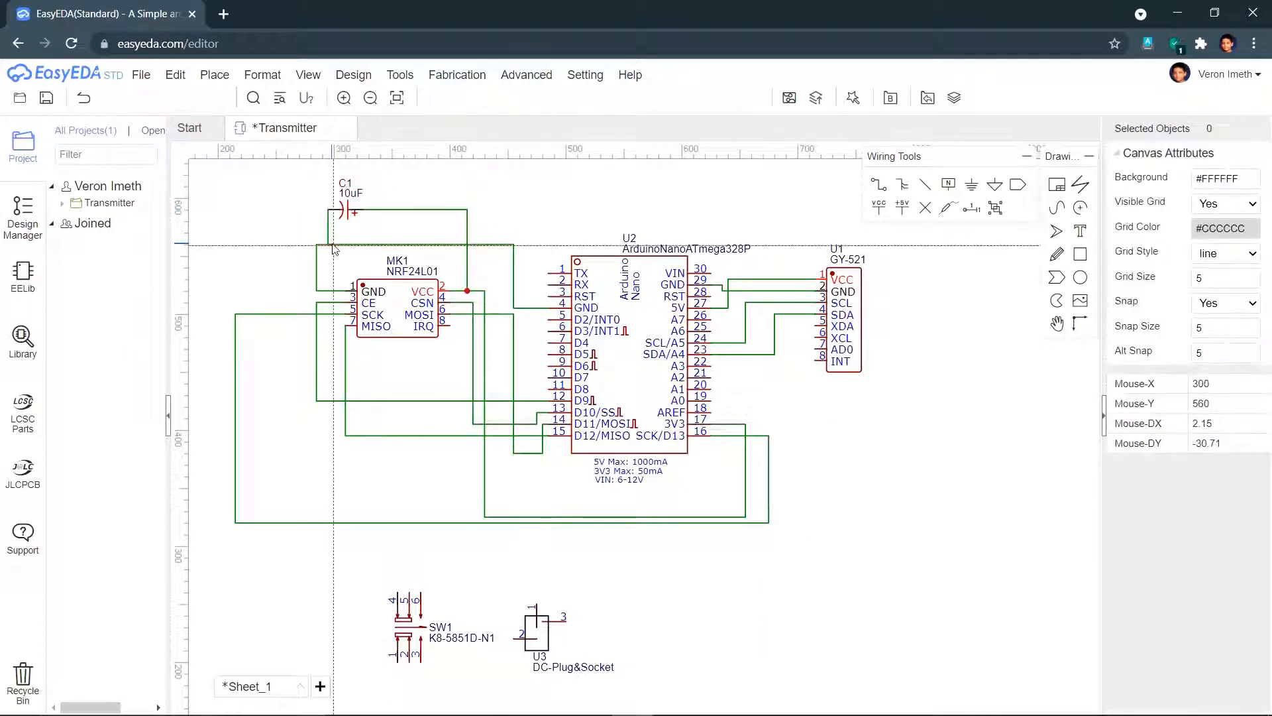
- Move switch SW1 right of the DC socket and wire its pin 2 to Arduino VIN
click(330, 245)
click(408, 661)
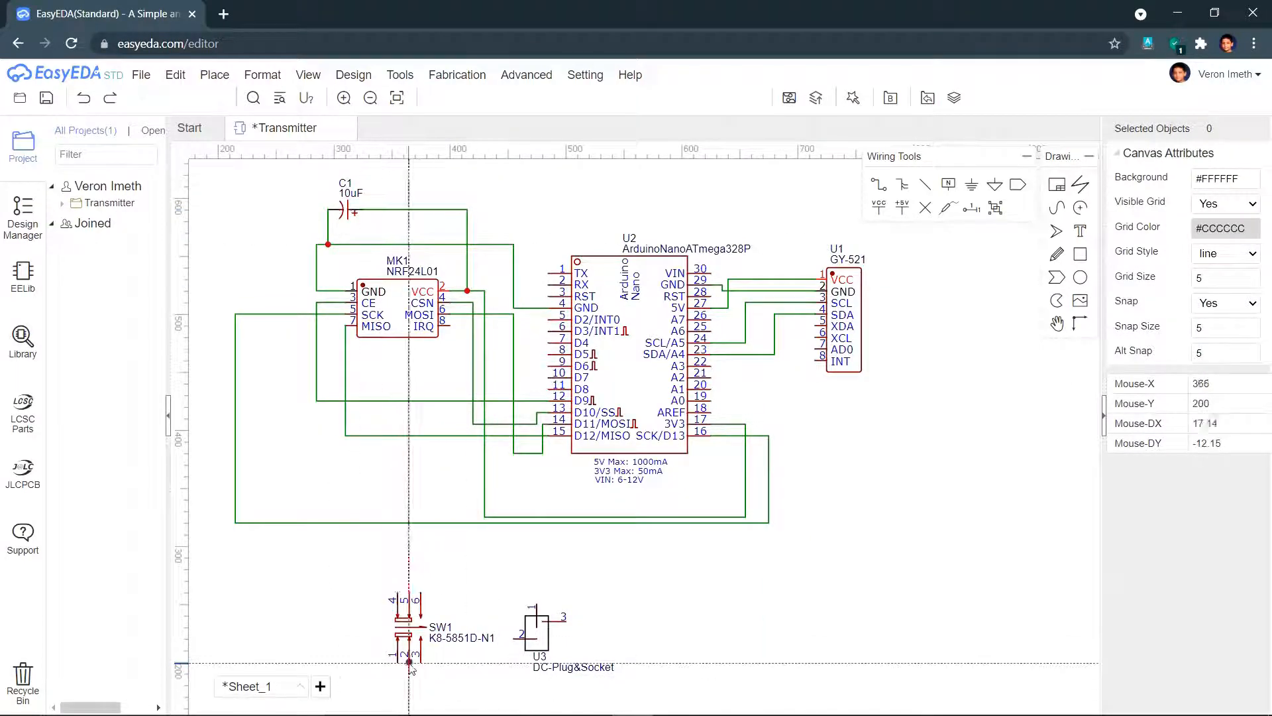
right_click(460, 680)
drag(409, 623, 752, 624)
click(752, 662)
click(914, 685)
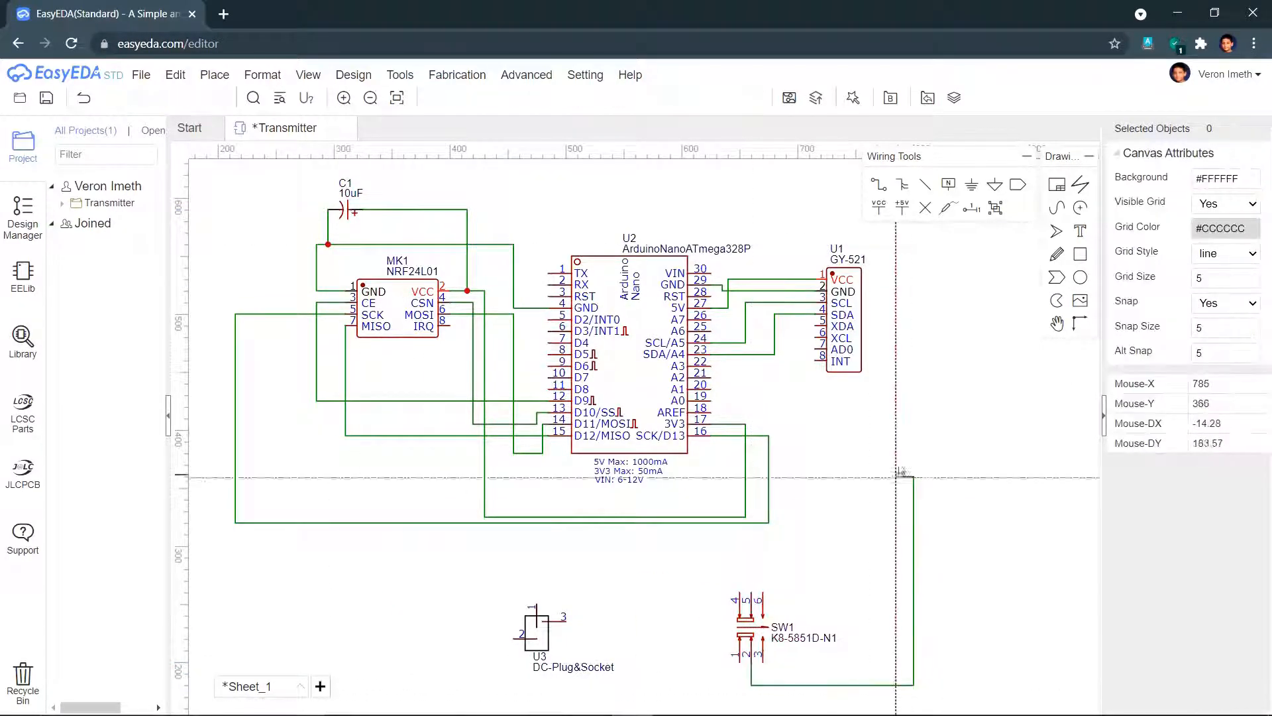
click(914, 238)
click(786, 239)
click(709, 270)
- Connect switch pin 3 to DC socket pin 1, socket pin 2 to GND, and save
click(763, 662)
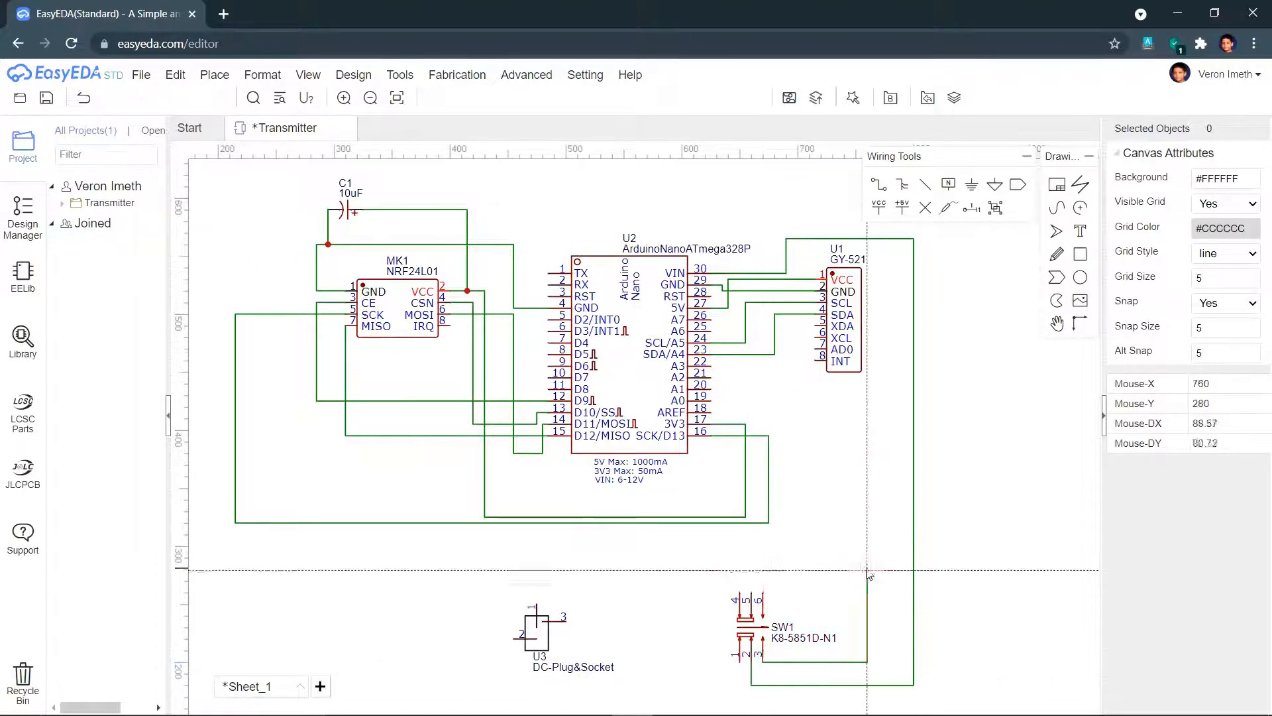
click(867, 570)
click(536, 604)
click(514, 639)
click(293, 279)
click(317, 279)
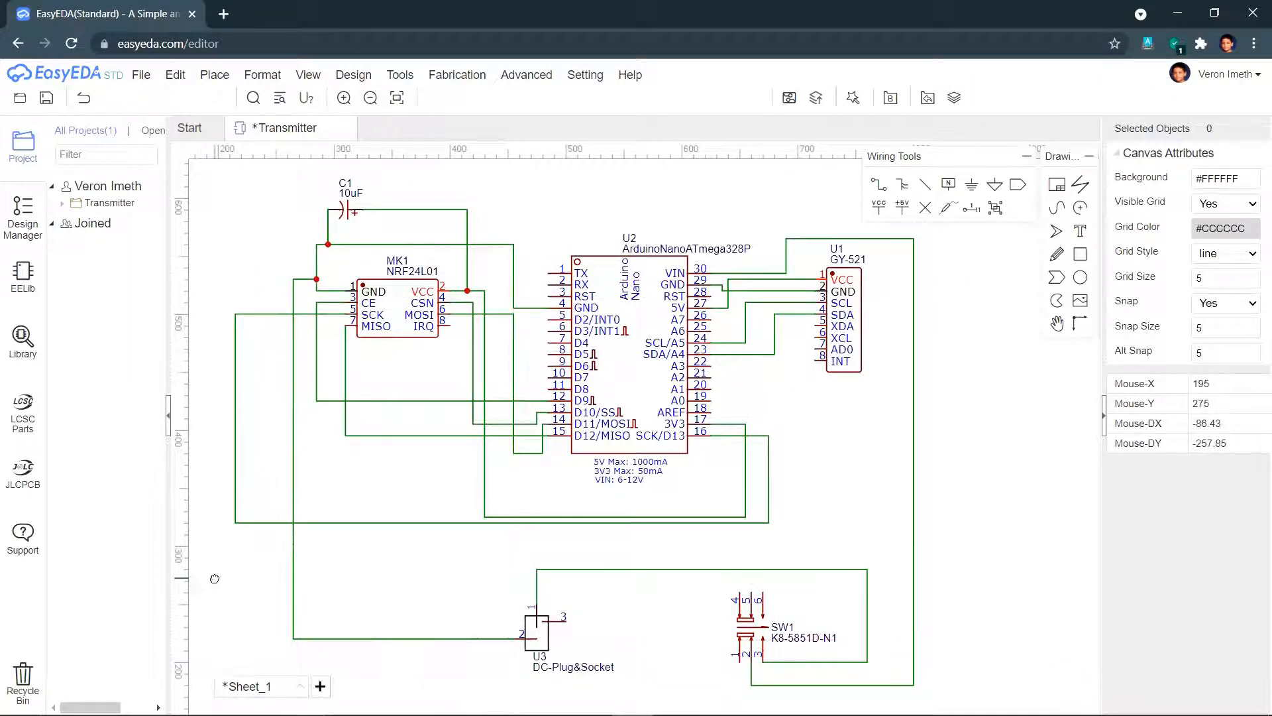
key(ctrl+s)
- Open Sheet_1 of the Transmitter project, save it, and start the schematic-to-PCB conversion
click(354, 75)
click(397, 97)
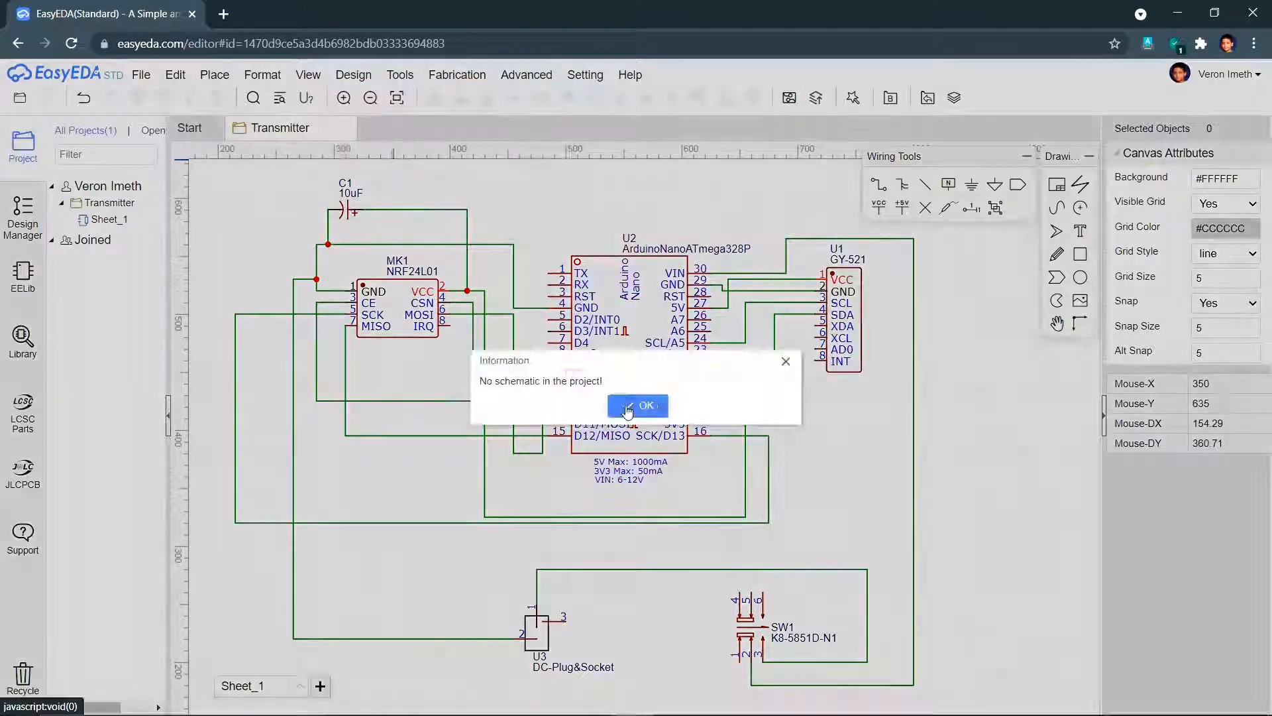
click(628, 405)
click(355, 75)
click(106, 220)
click(397, 97)
click(629, 403)
key(ctrl+s)
click(354, 75)
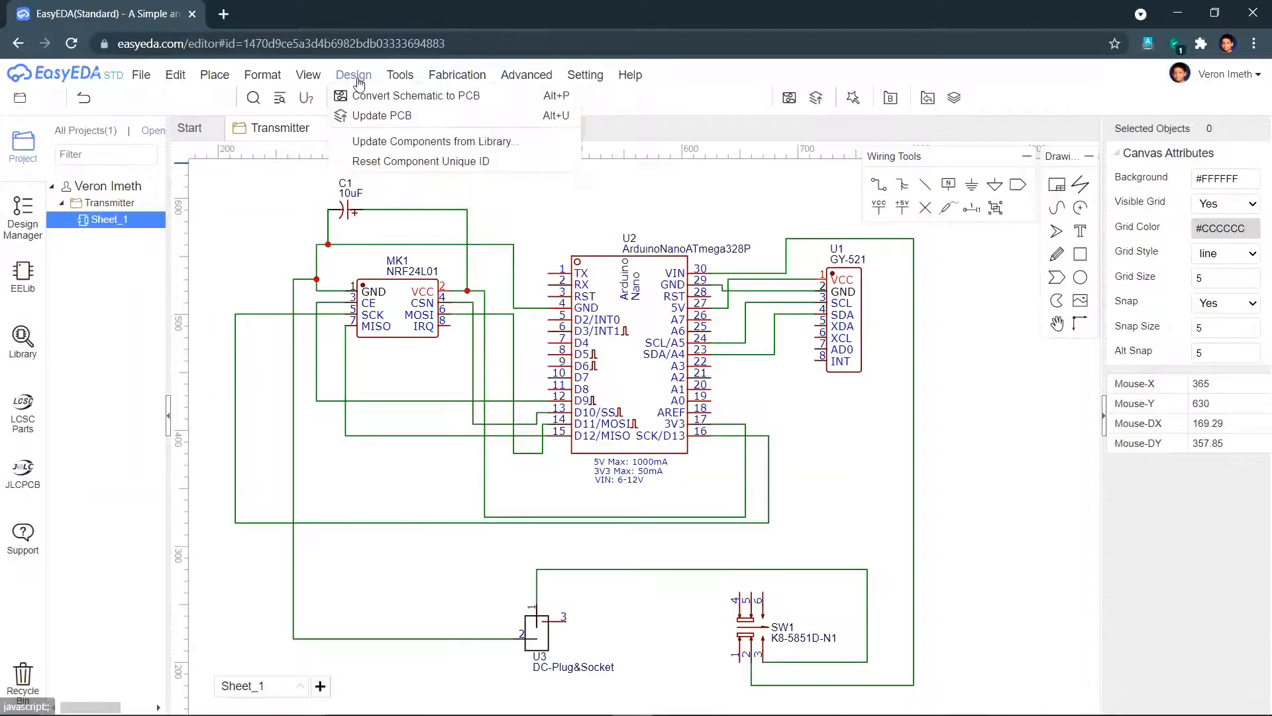
click(398, 96)
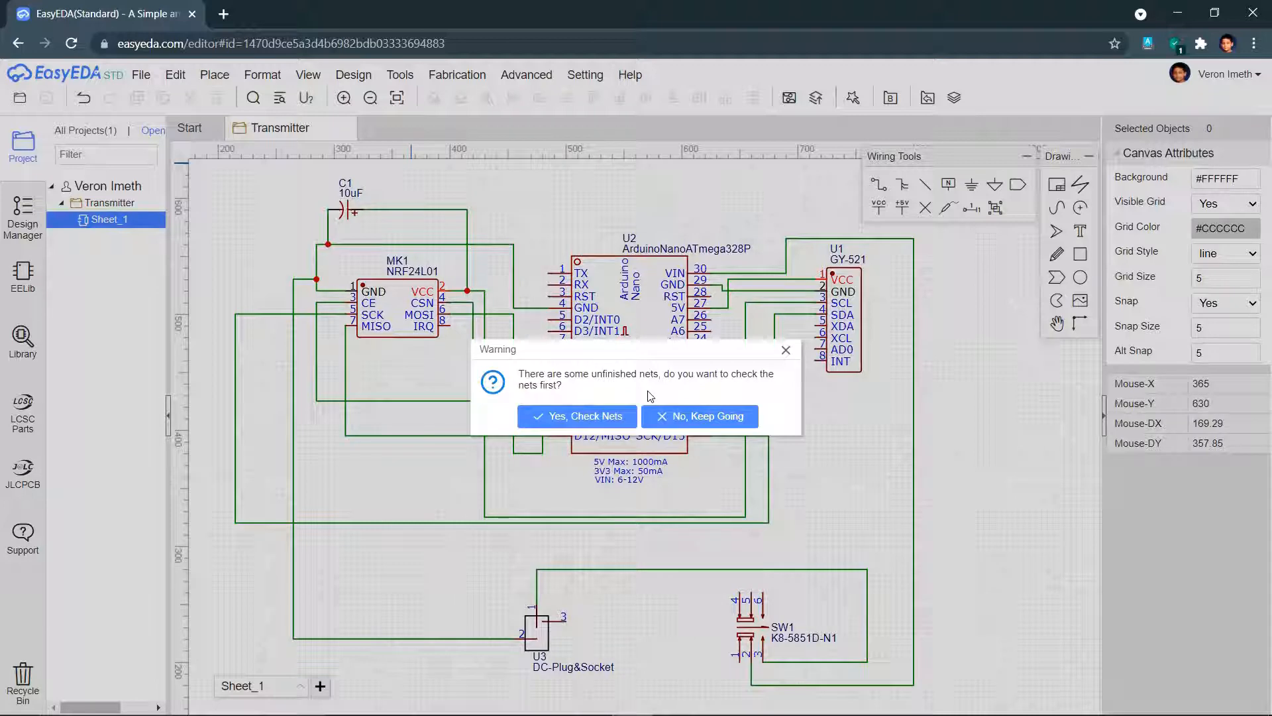
- Check the unfinished nets MK1_8, SW1_1, SW1_4, SW1_5 and U1_5 on the schematic
click(582, 416)
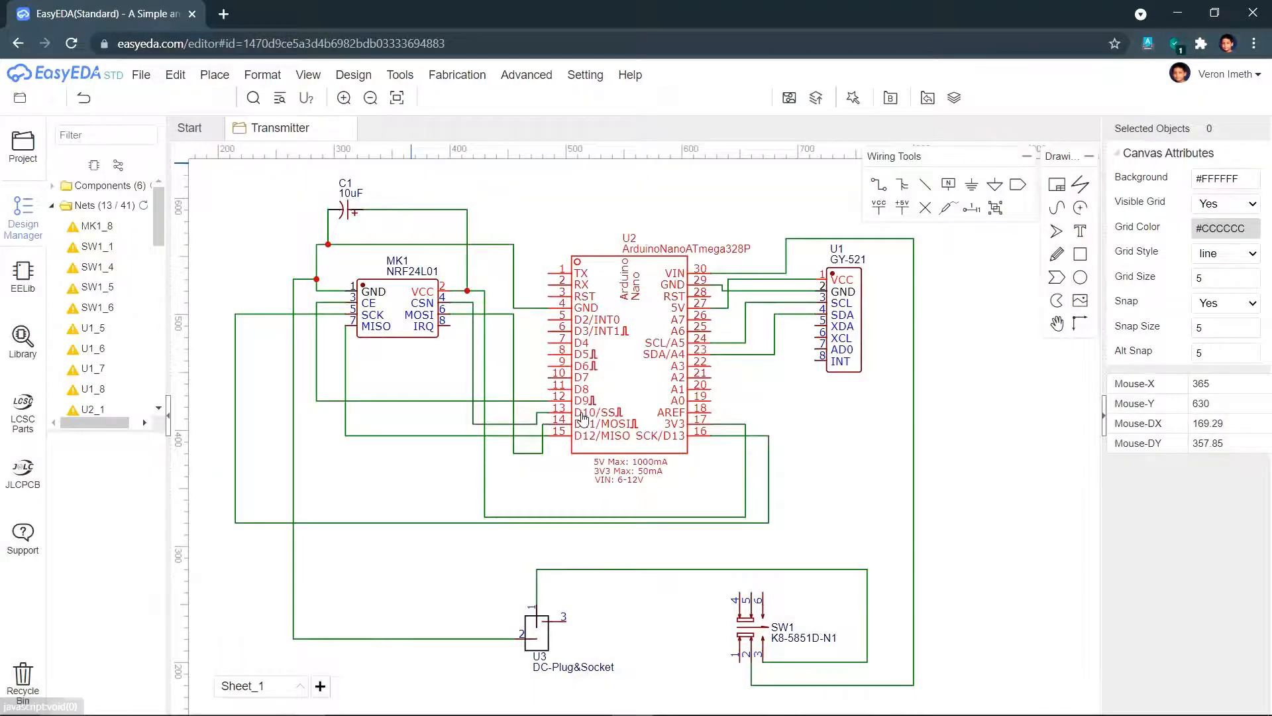
mouse_move(158, 199)
mouse_down()
mouse_move(156, 367)
mouse_move(163, 201)
mouse_up()
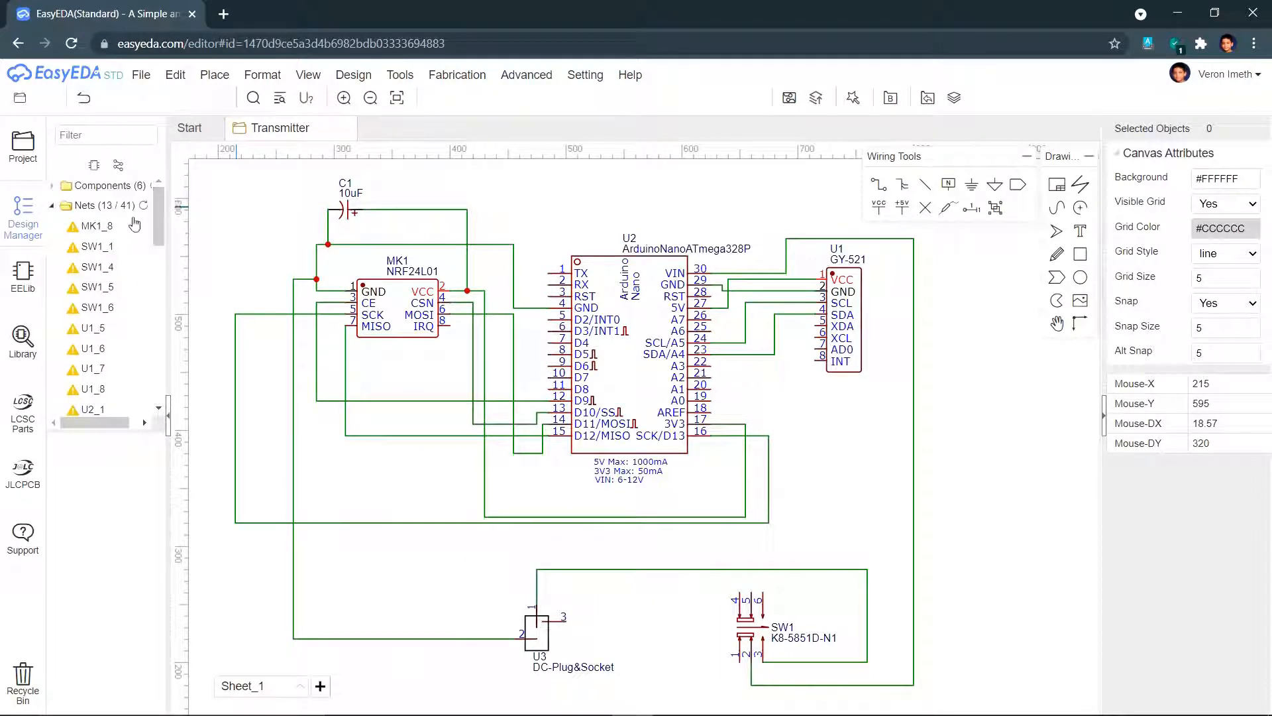
click(98, 227)
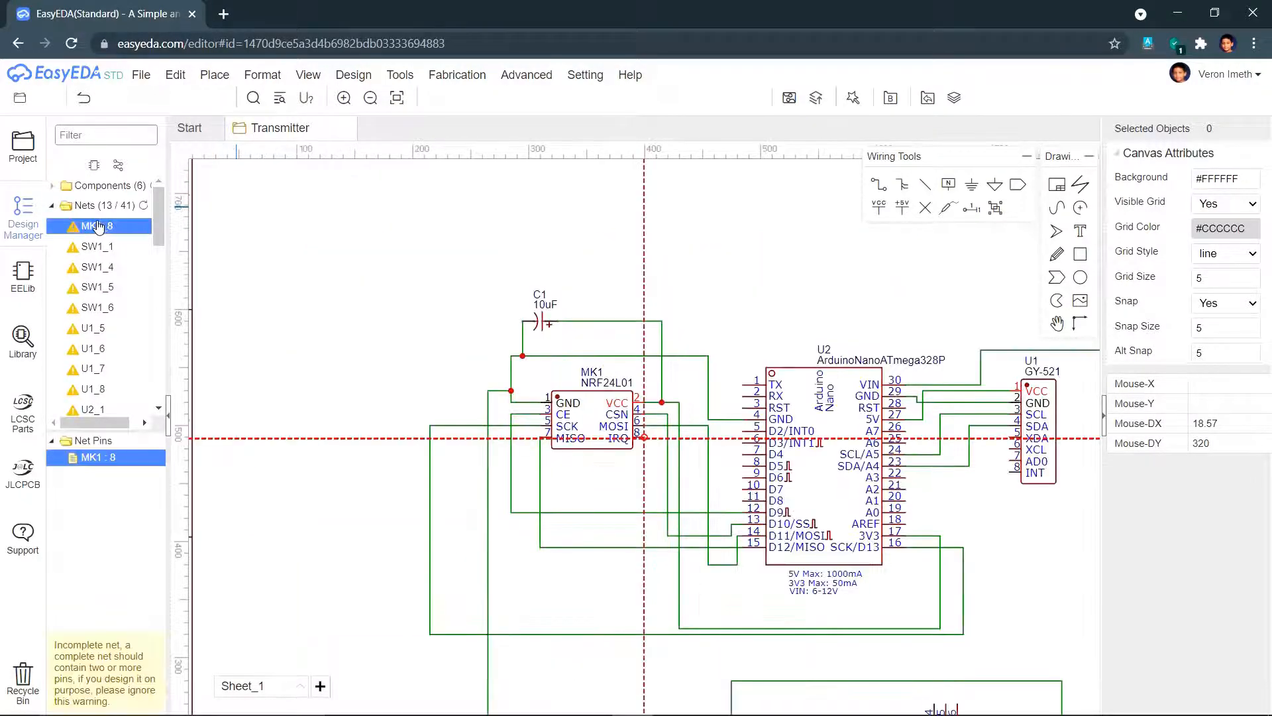
click(106, 248)
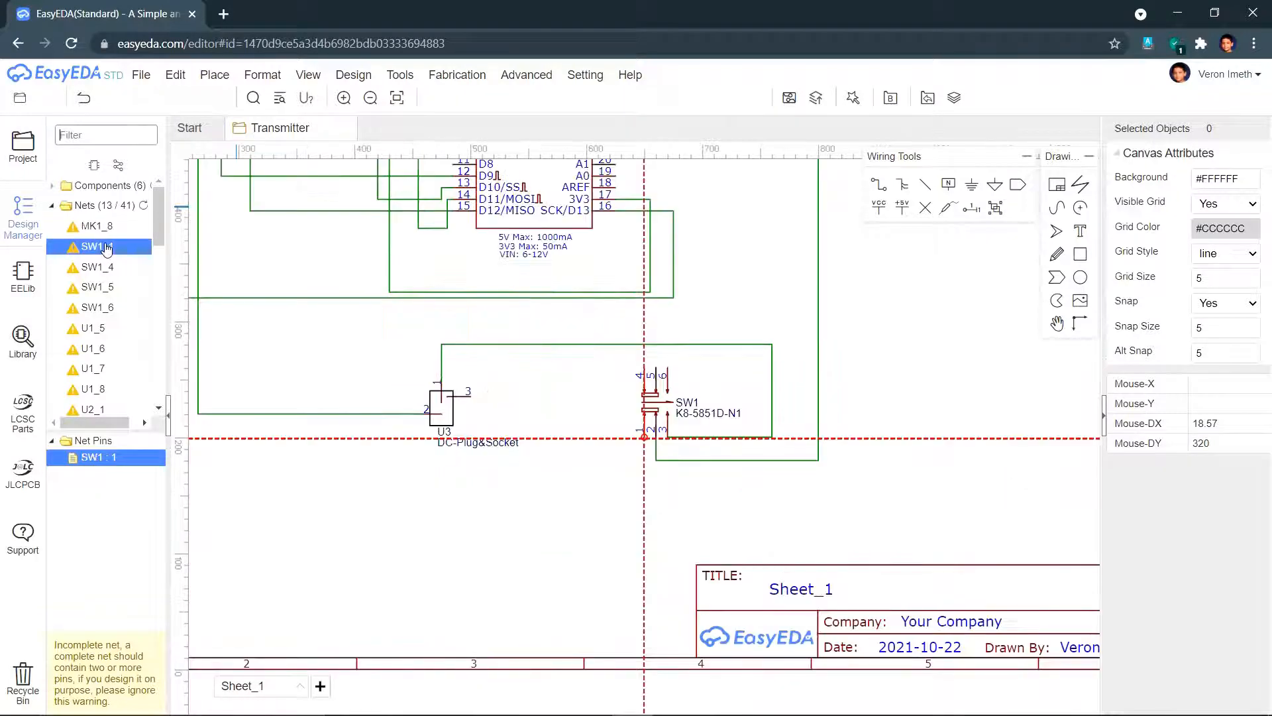
click(106, 268)
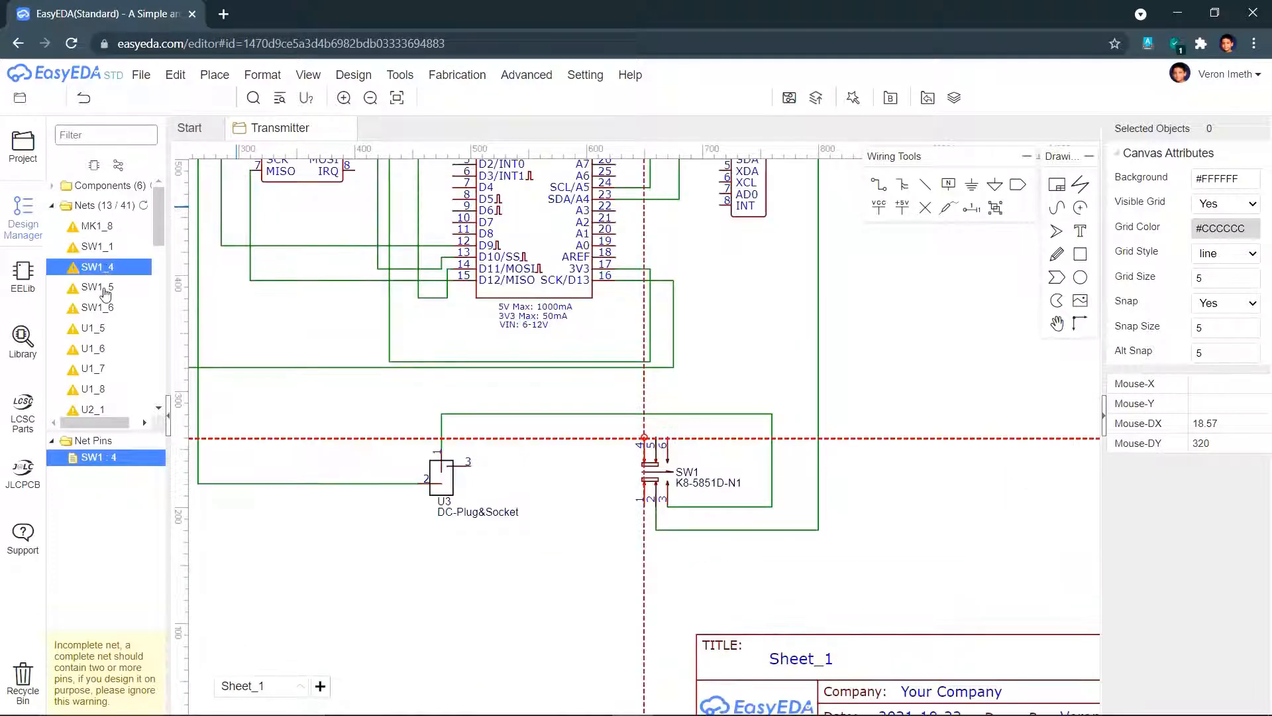
click(106, 288)
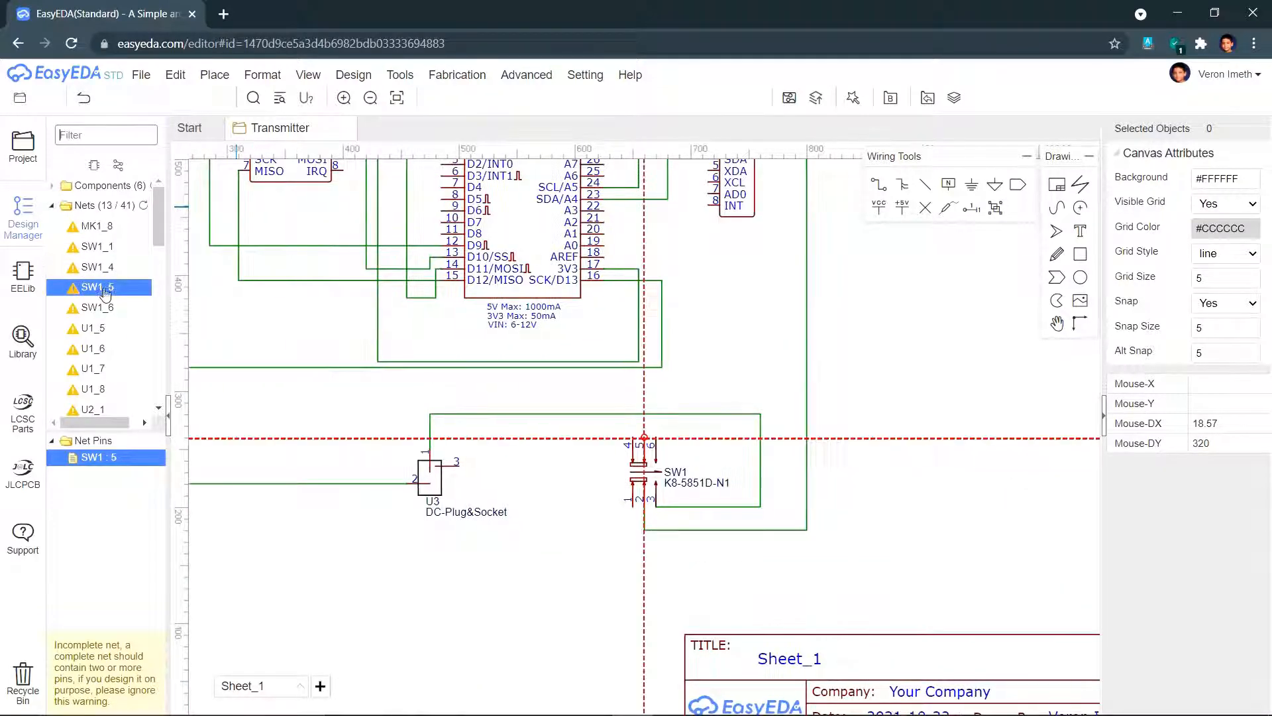
click(98, 329)
- Locate the wires of nets U2_13 through U2_16, then bring up the Design menu again
scroll(98, 366, down, 10)
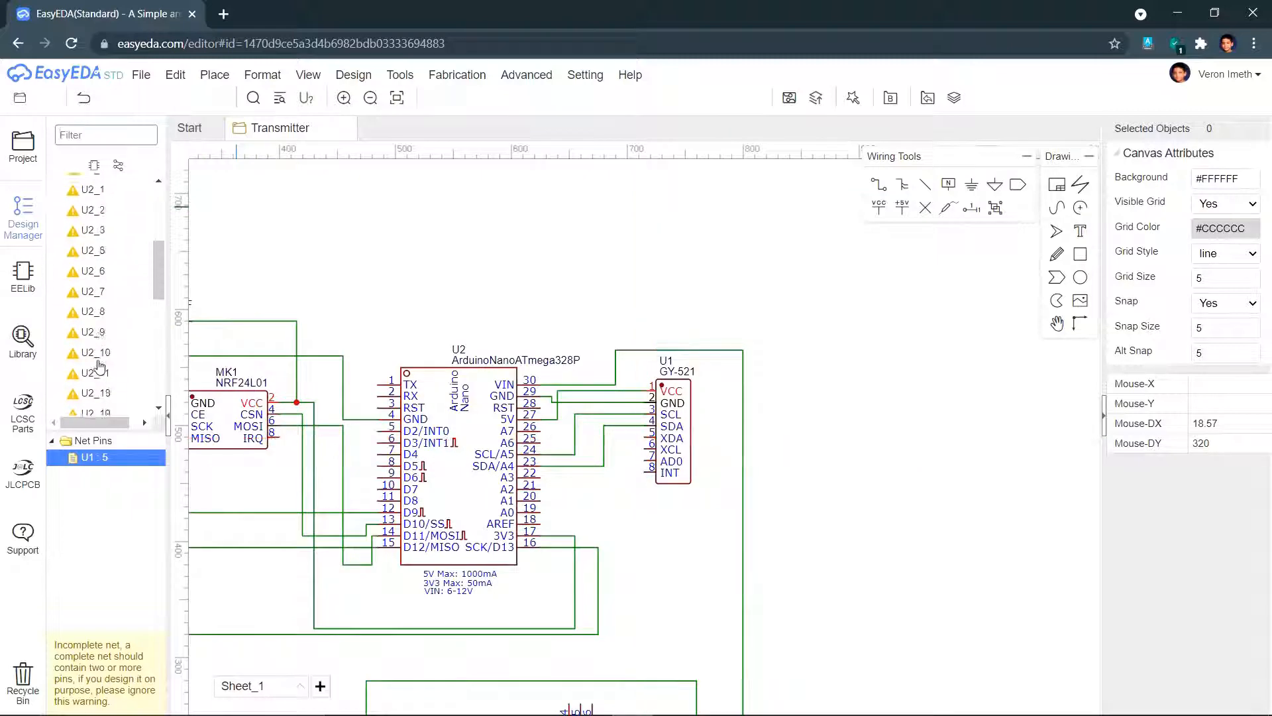
click(99, 302)
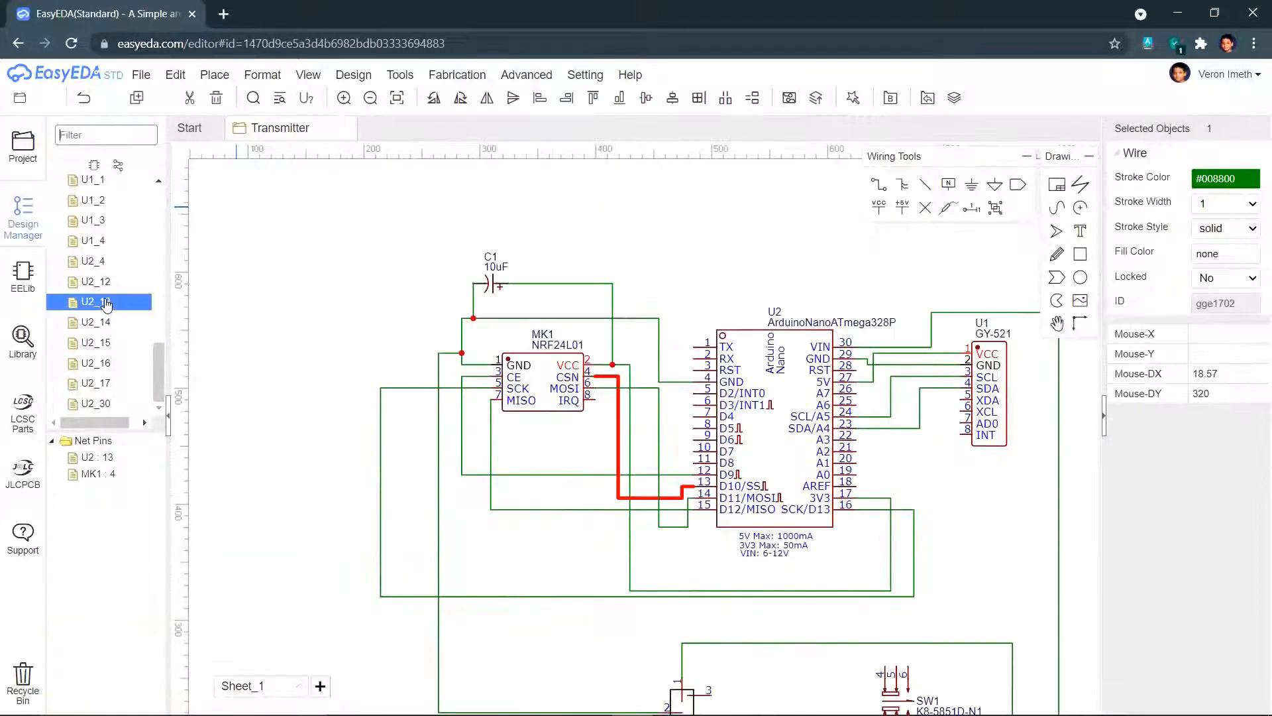
click(101, 323)
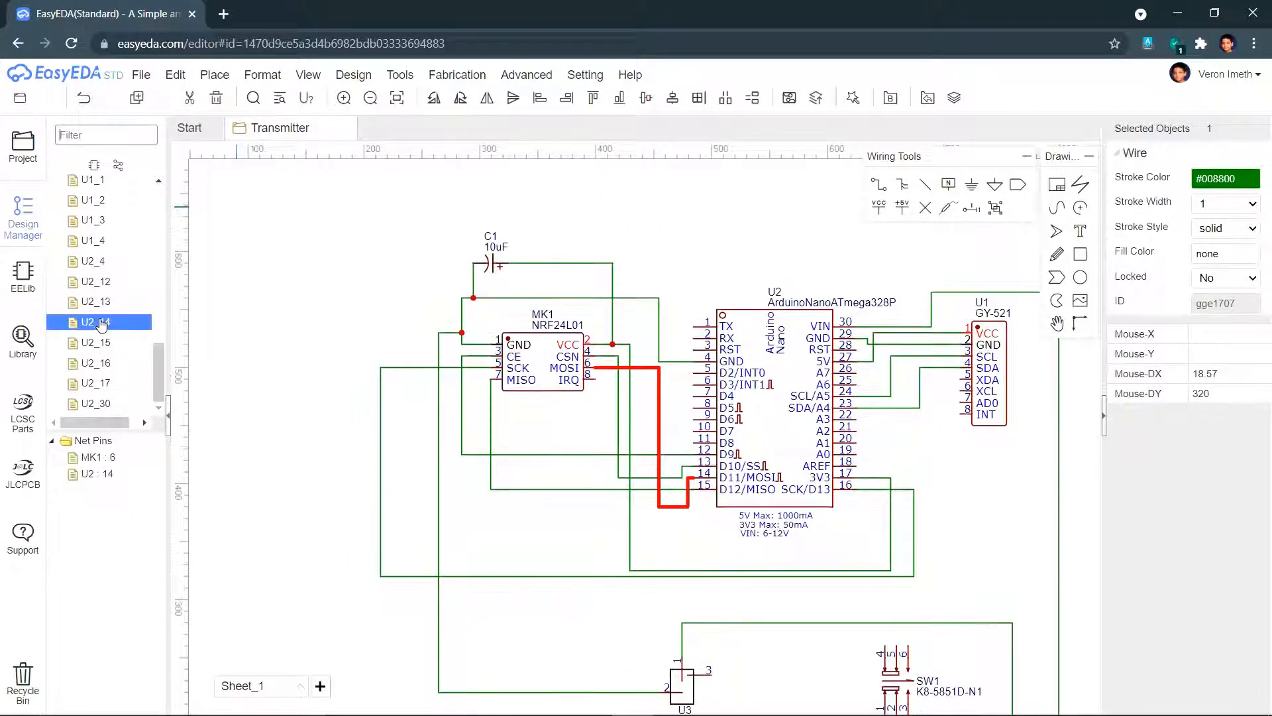
click(103, 342)
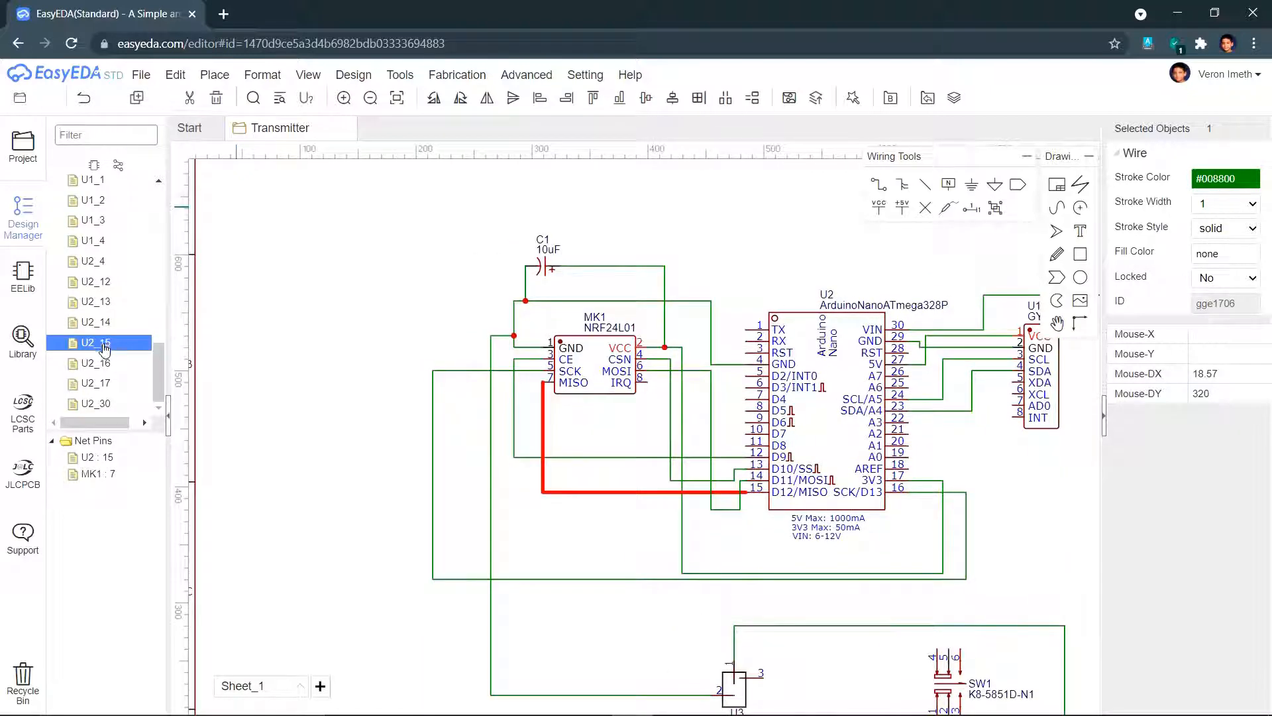
click(100, 364)
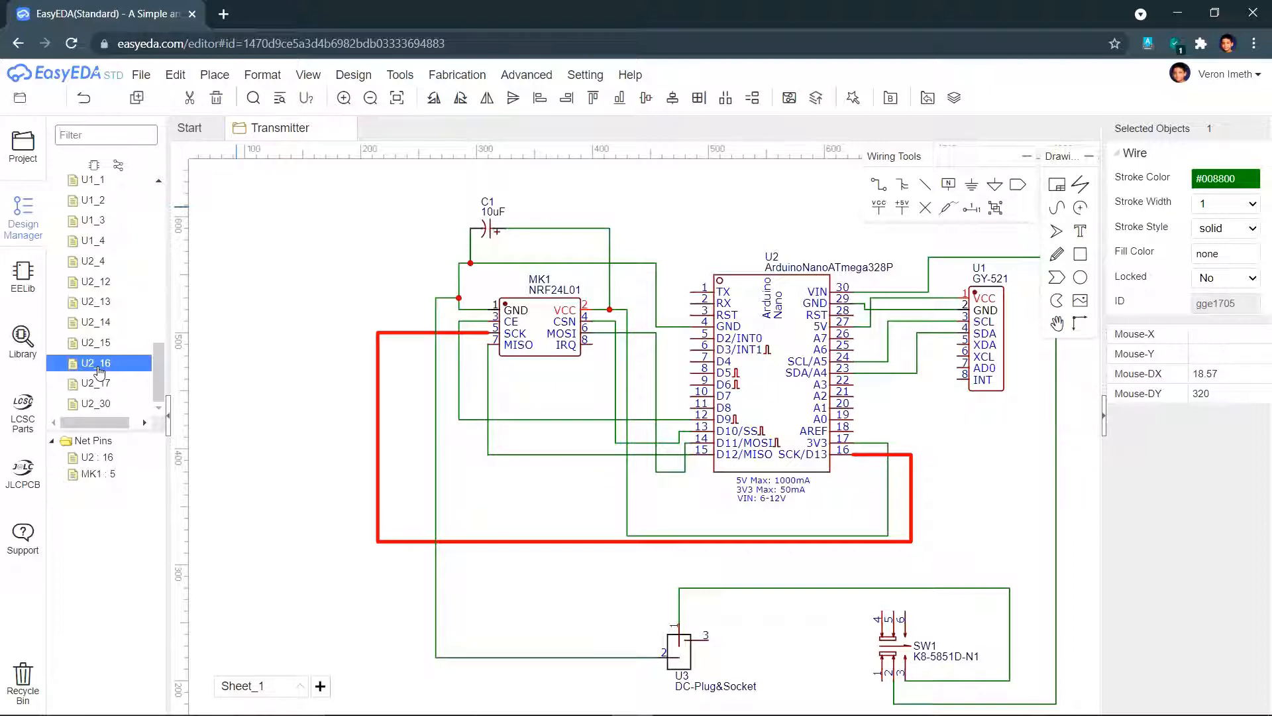
click(353, 75)
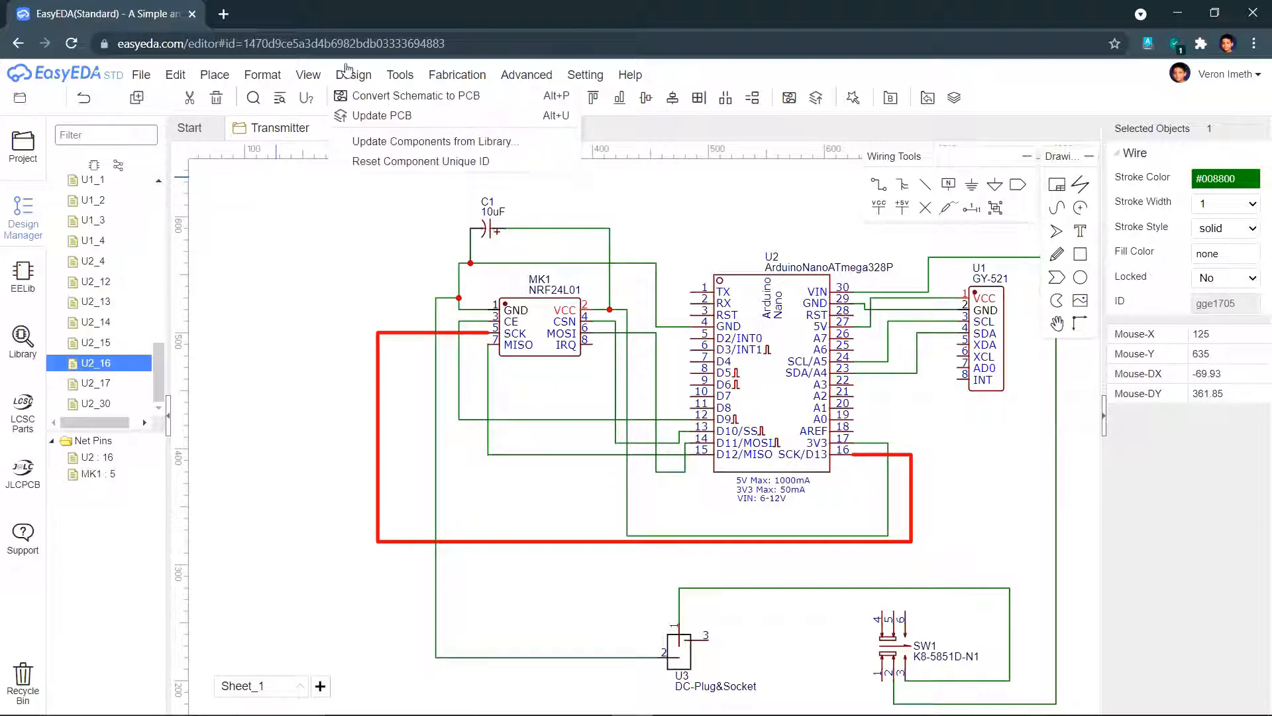
- Convert to PCB despite unfinished nets, accepting the 2-layer 91 × 61 mm rectangular outline
click(368, 96)
click(704, 418)
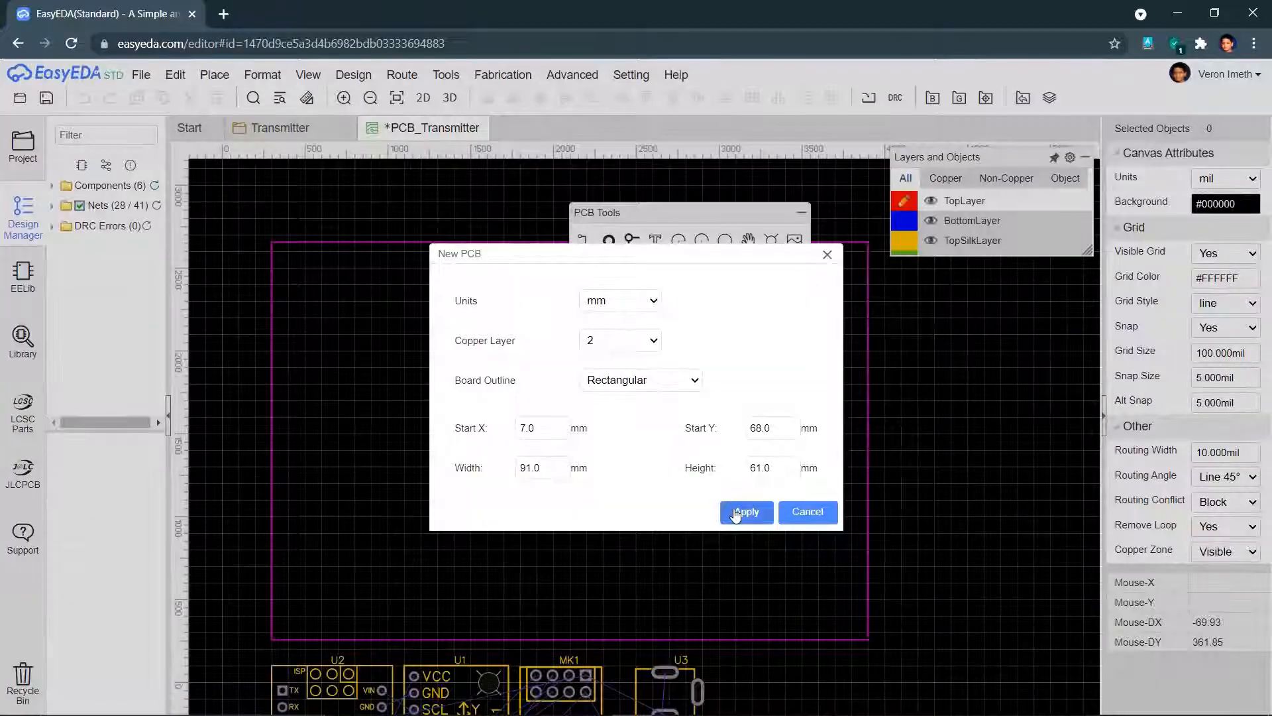
click(735, 512)
drag(699, 212, 1009, 282)
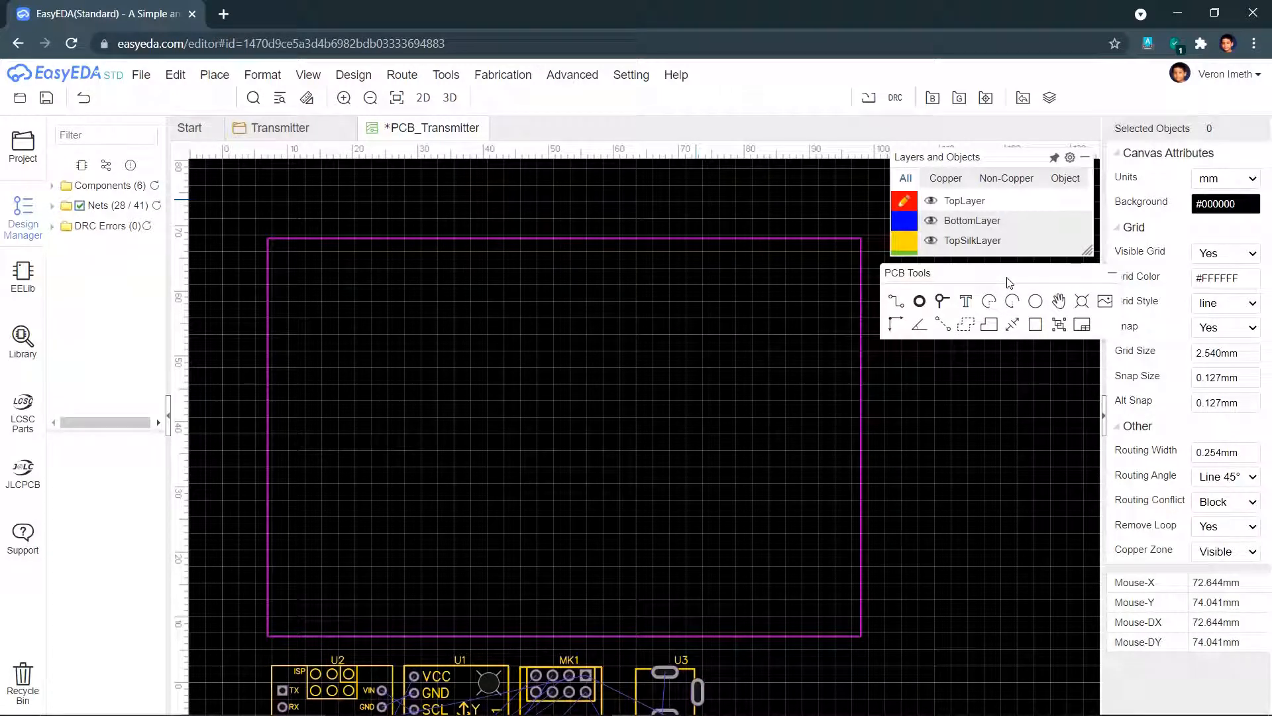
- Place a new pad near the board's left edge
click(917, 302)
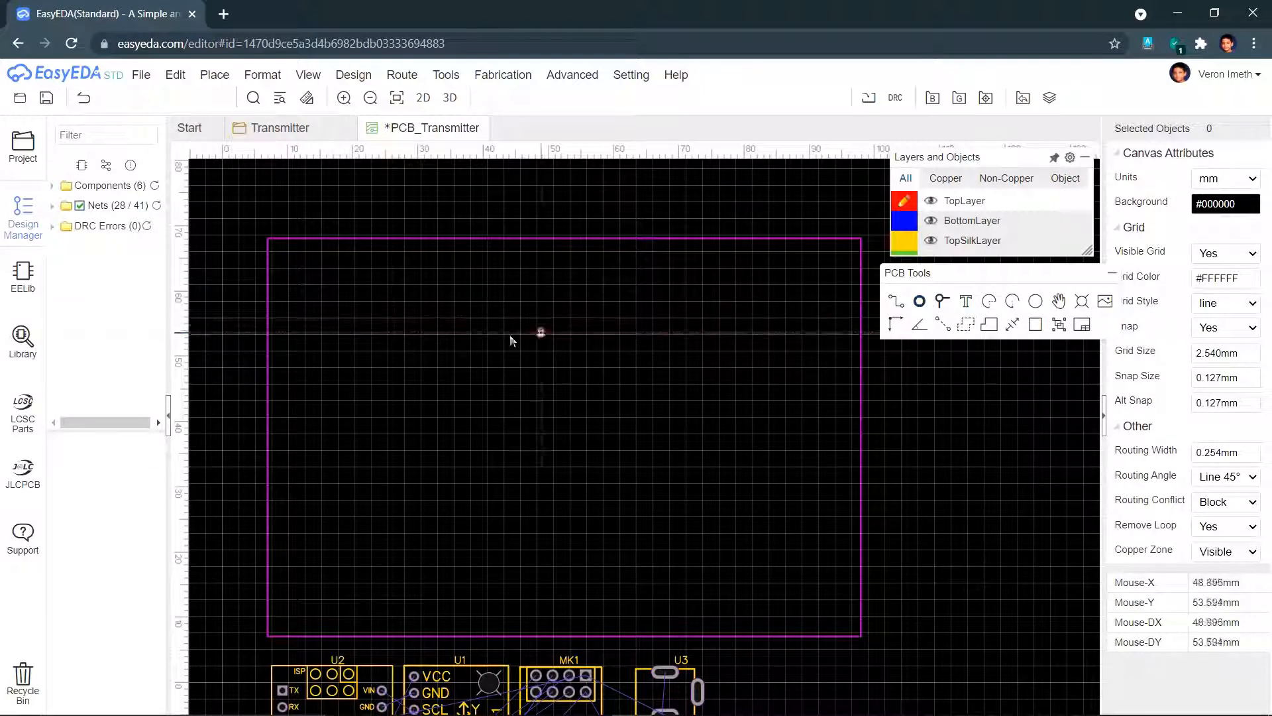
click(287, 366)
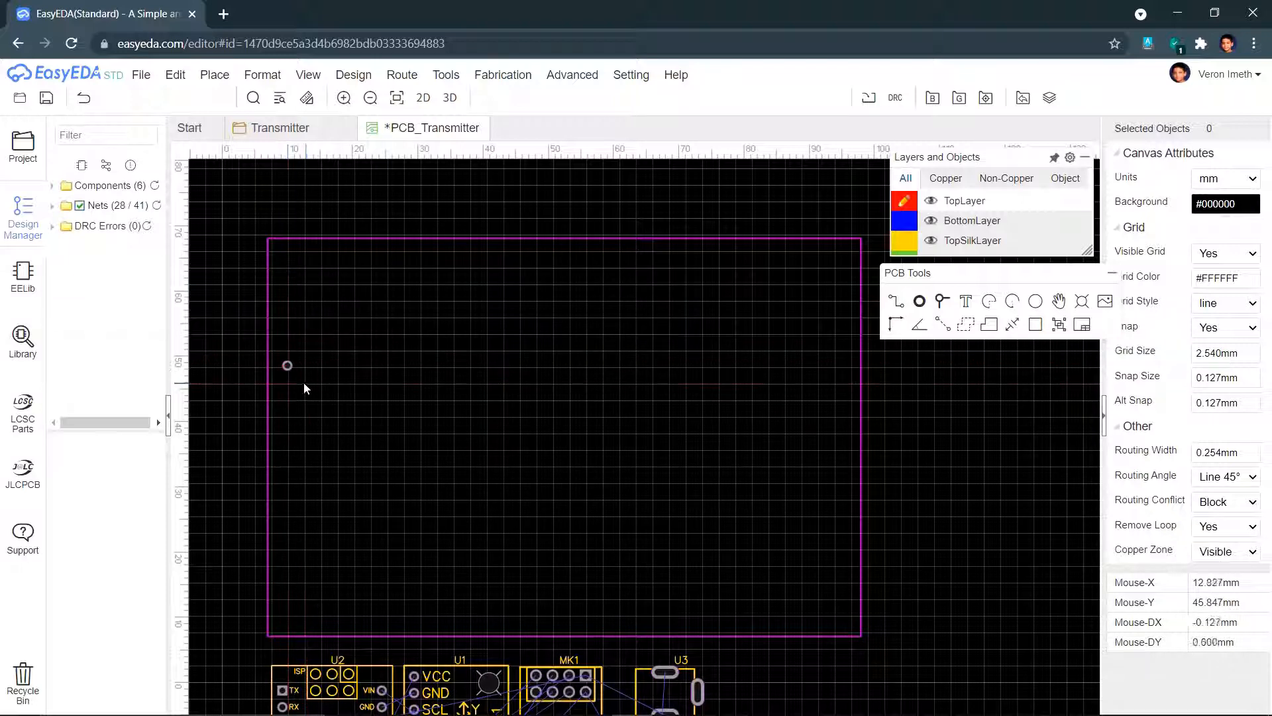
click(288, 368)
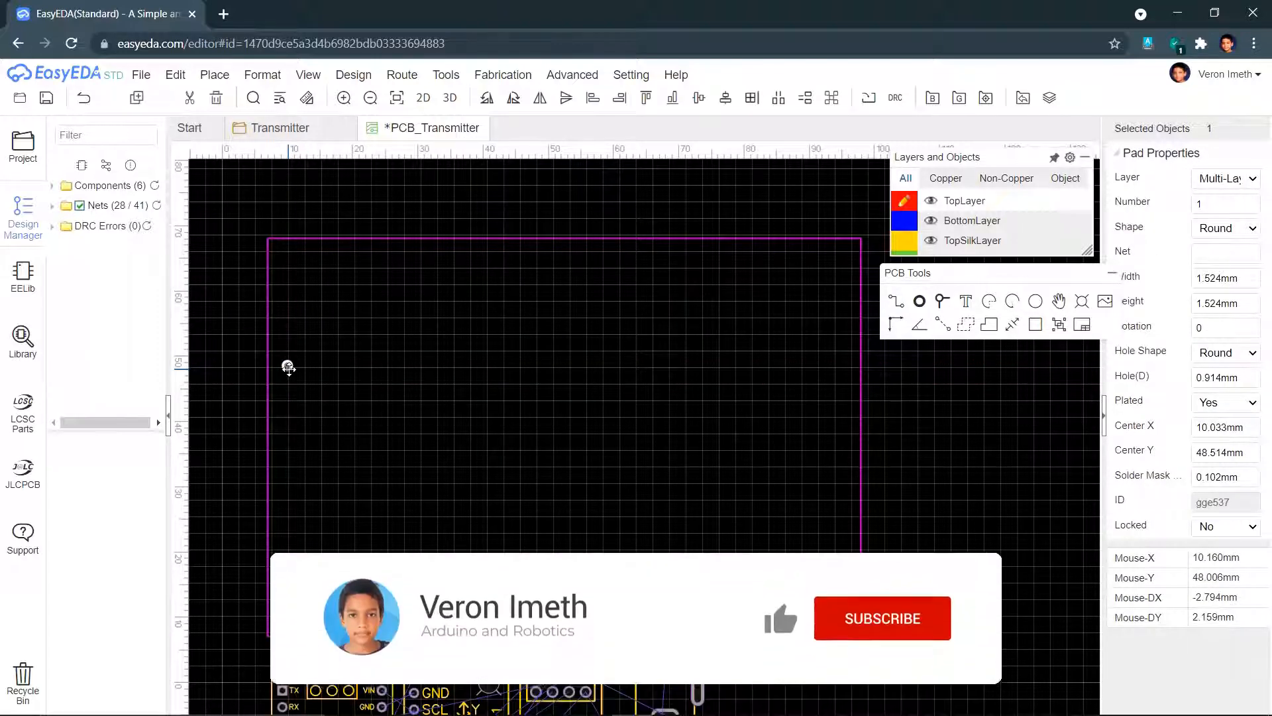
drag(968, 278, 955, 277)
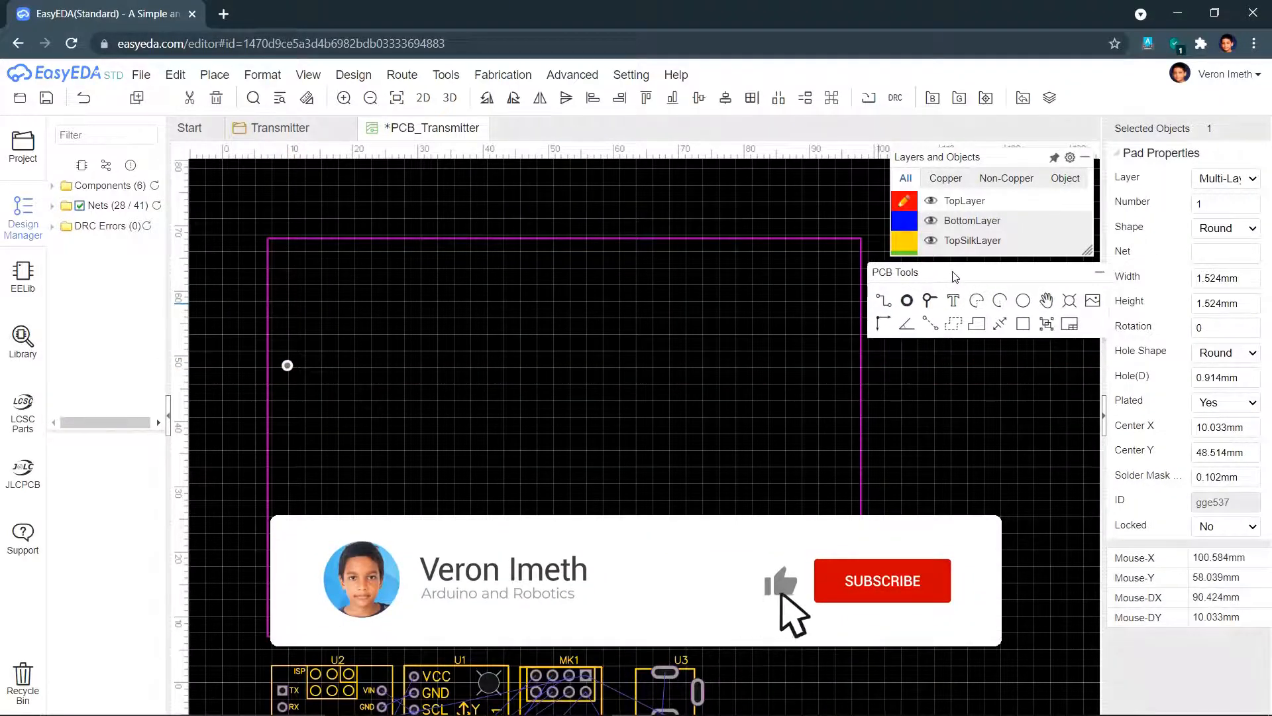
- Make the pad oval, 4 mm wide and 11 mm high
click(1241, 284)
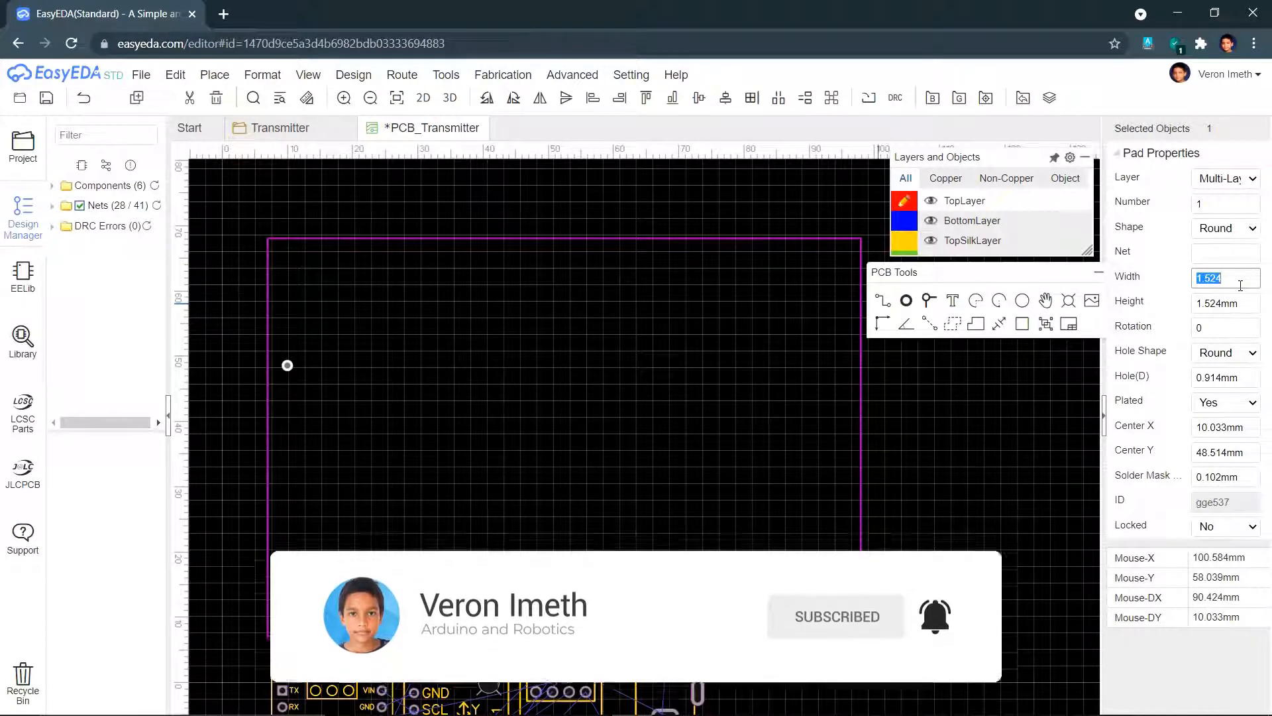
text(4)
key(Return)
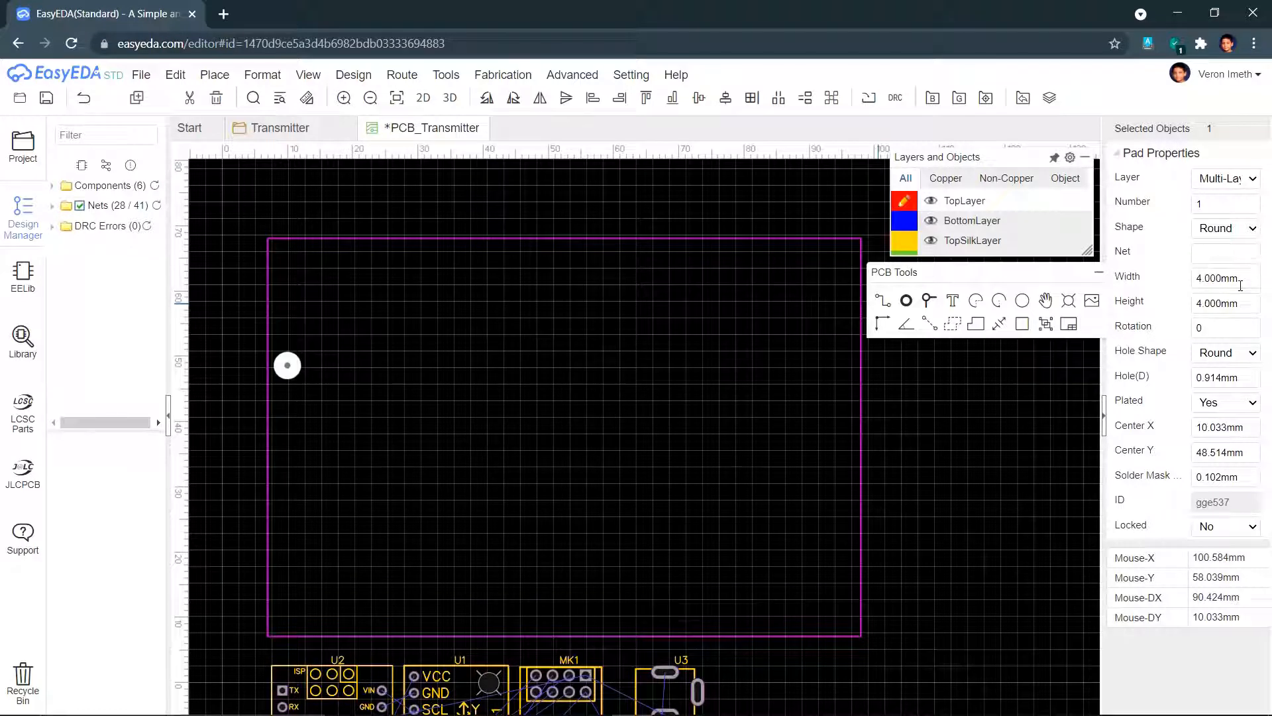
click(1246, 303)
text(11)
key(Return)
click(1226, 228)
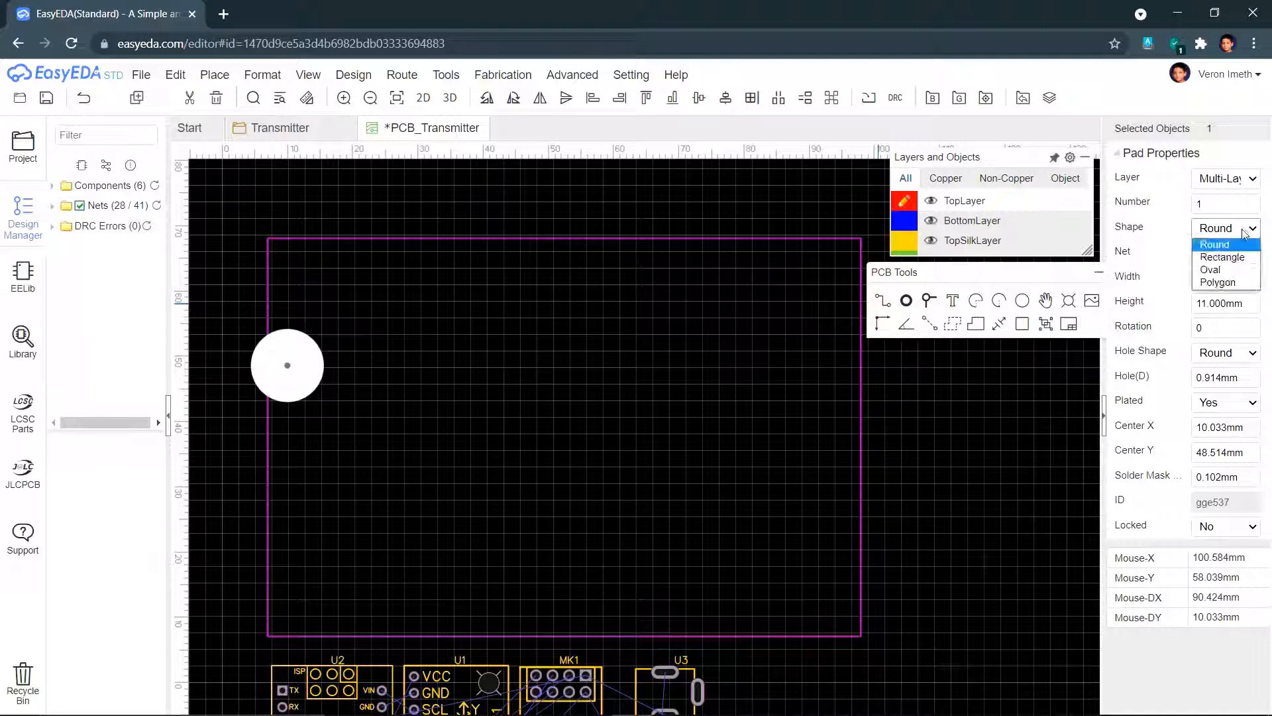
click(1234, 276)
click(1231, 326)
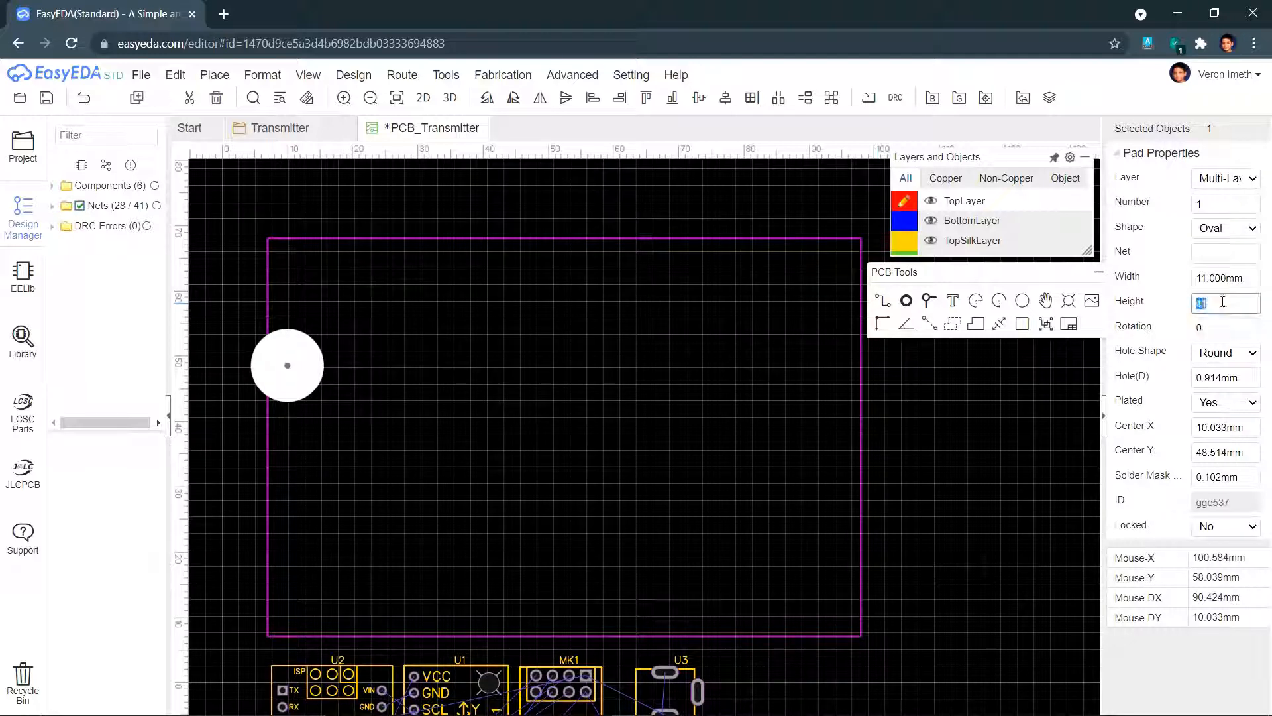
click(1220, 274)
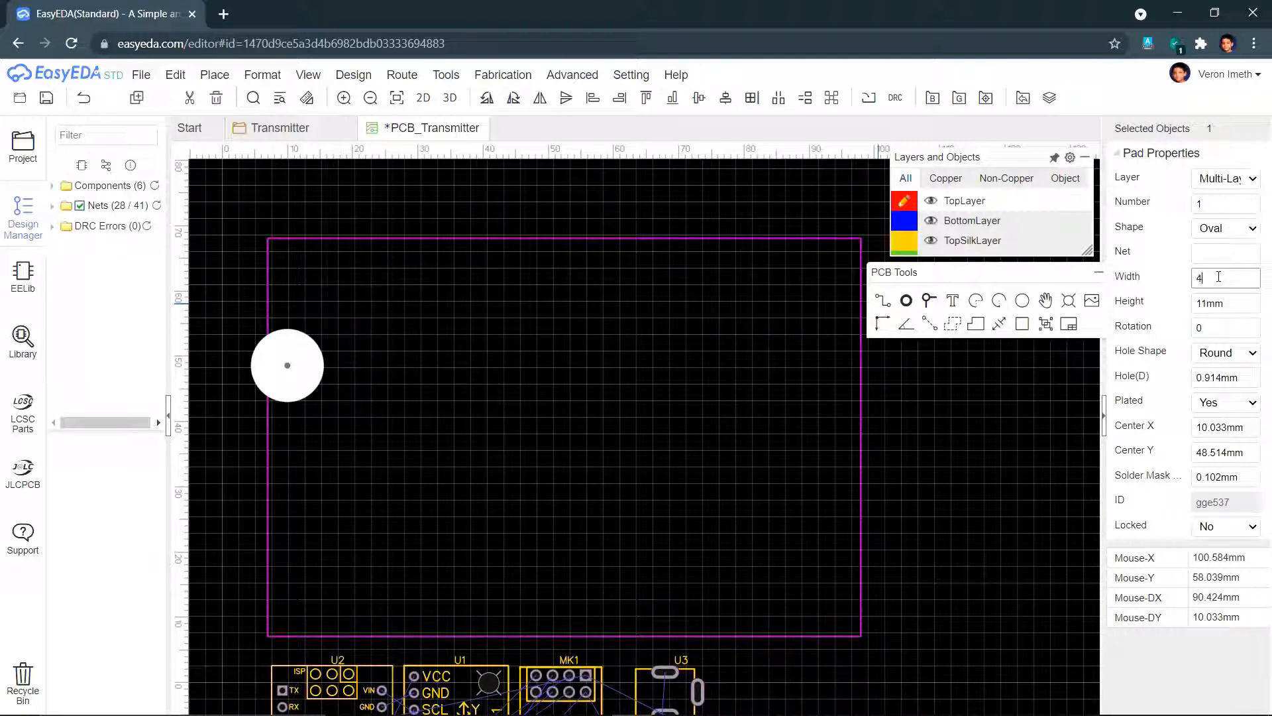
key(Return)
click(1218, 309)
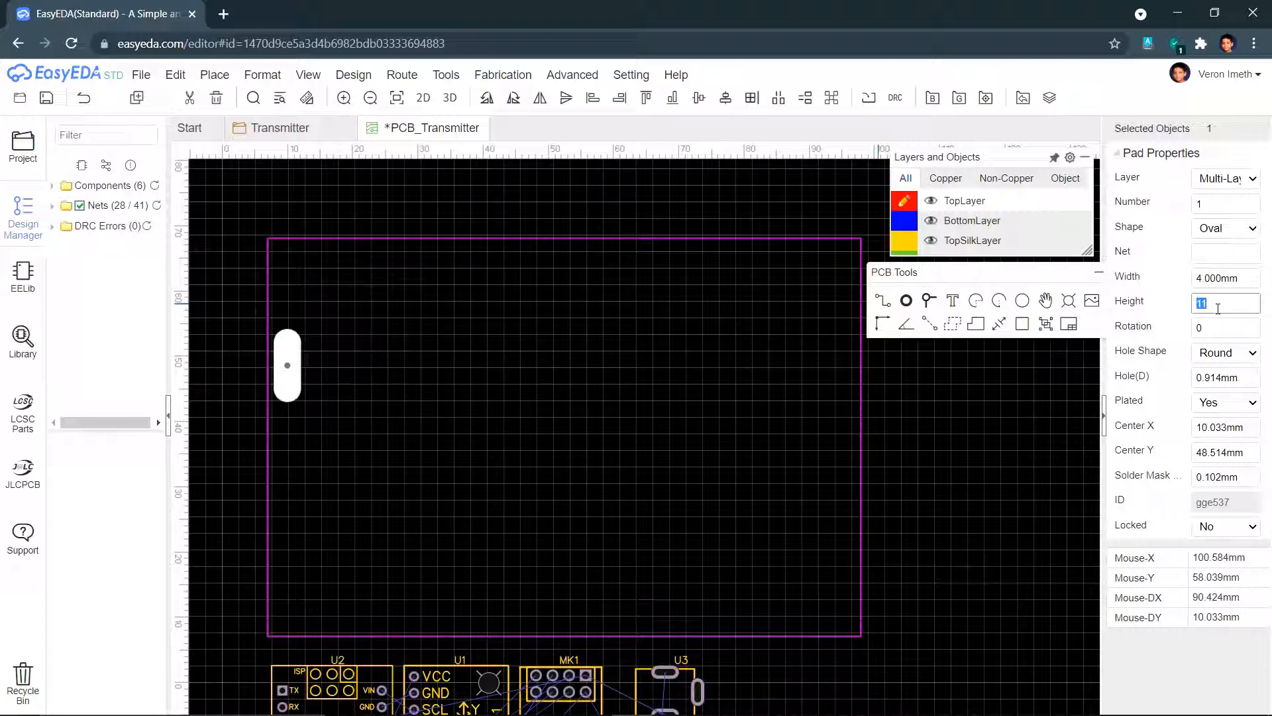
key(Return)
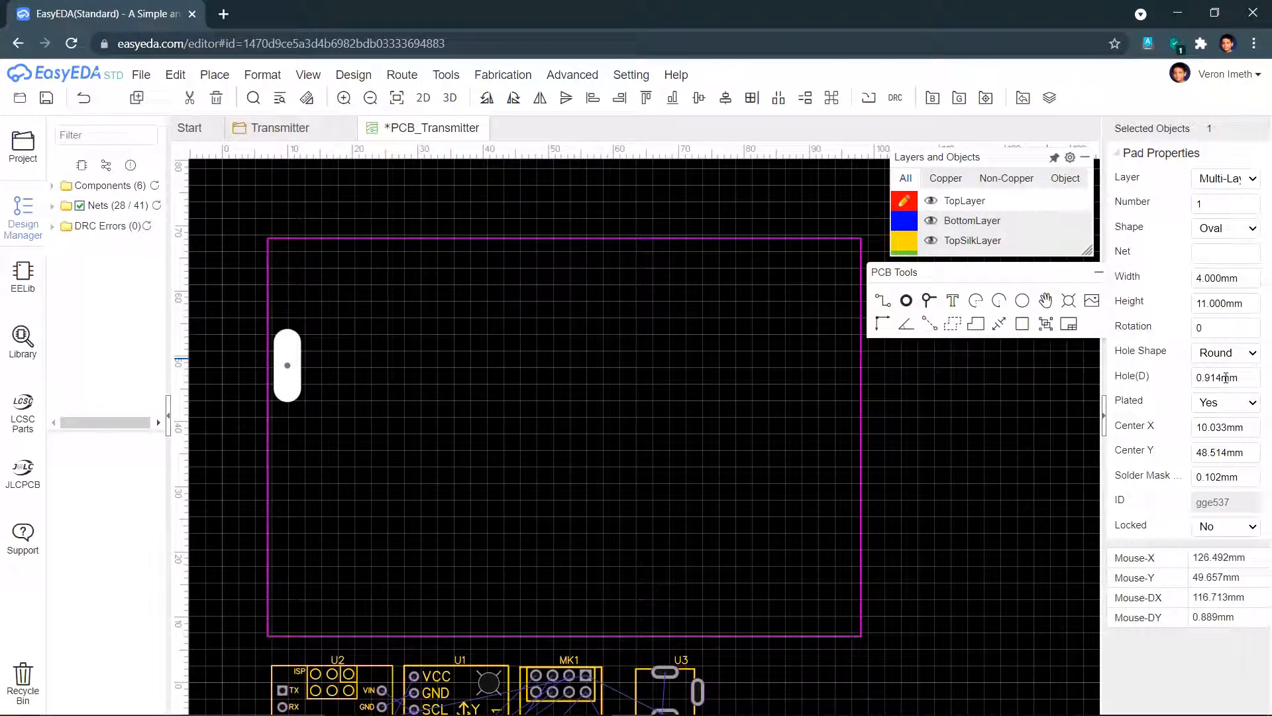
- Give the pad a slot hole 4 mm in diameter and 11 mm long
click(1226, 377)
click(1232, 353)
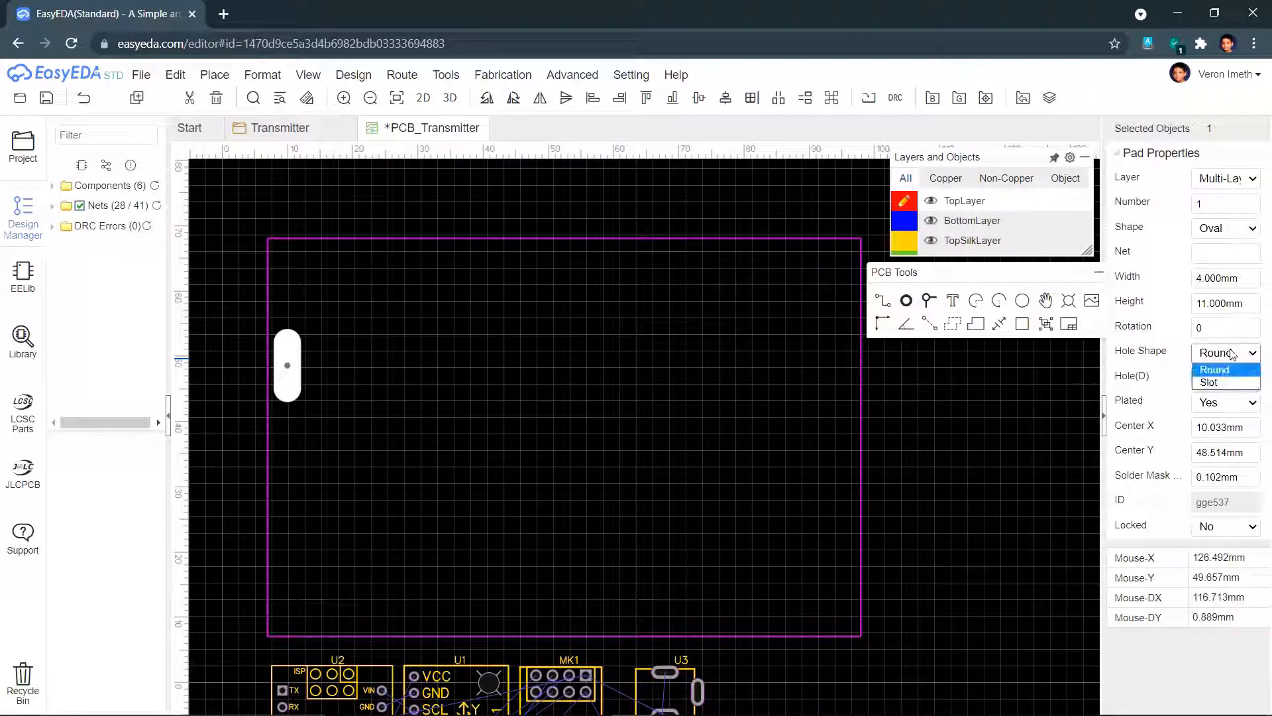
click(1223, 382)
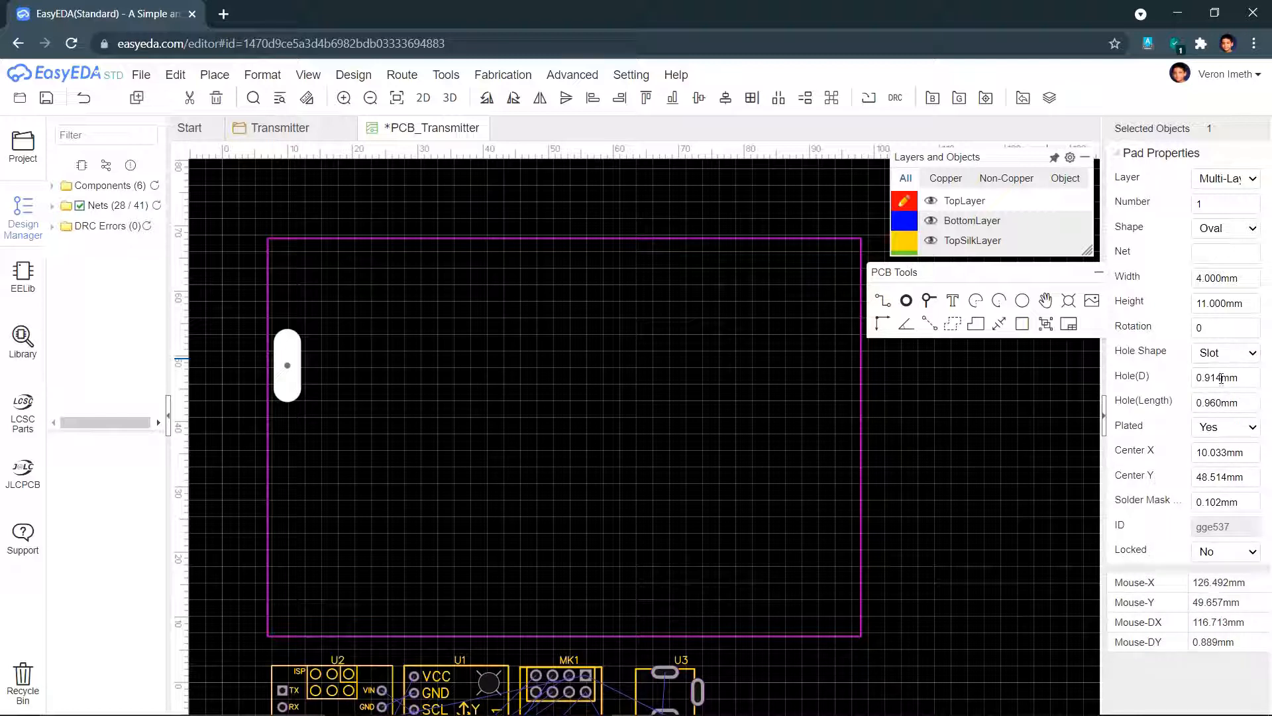
click(1221, 379)
text(4)
key(Return)
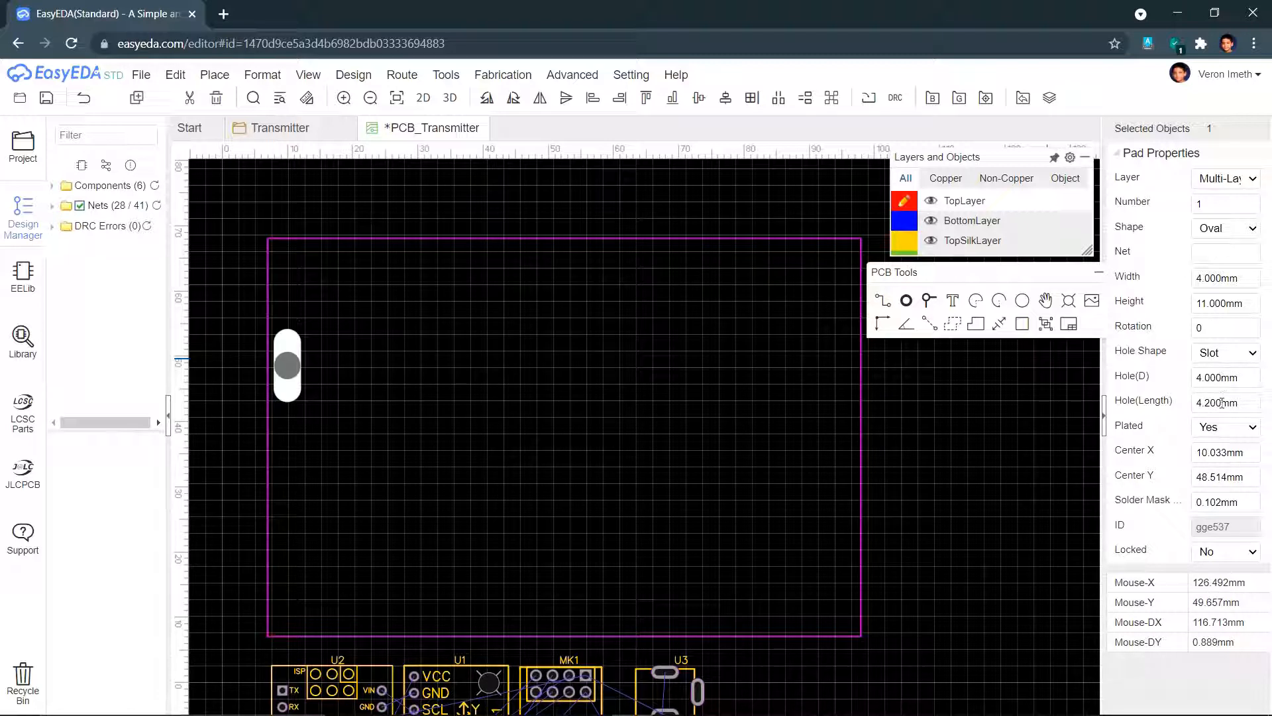
click(1222, 403)
text(11)
key(Return)
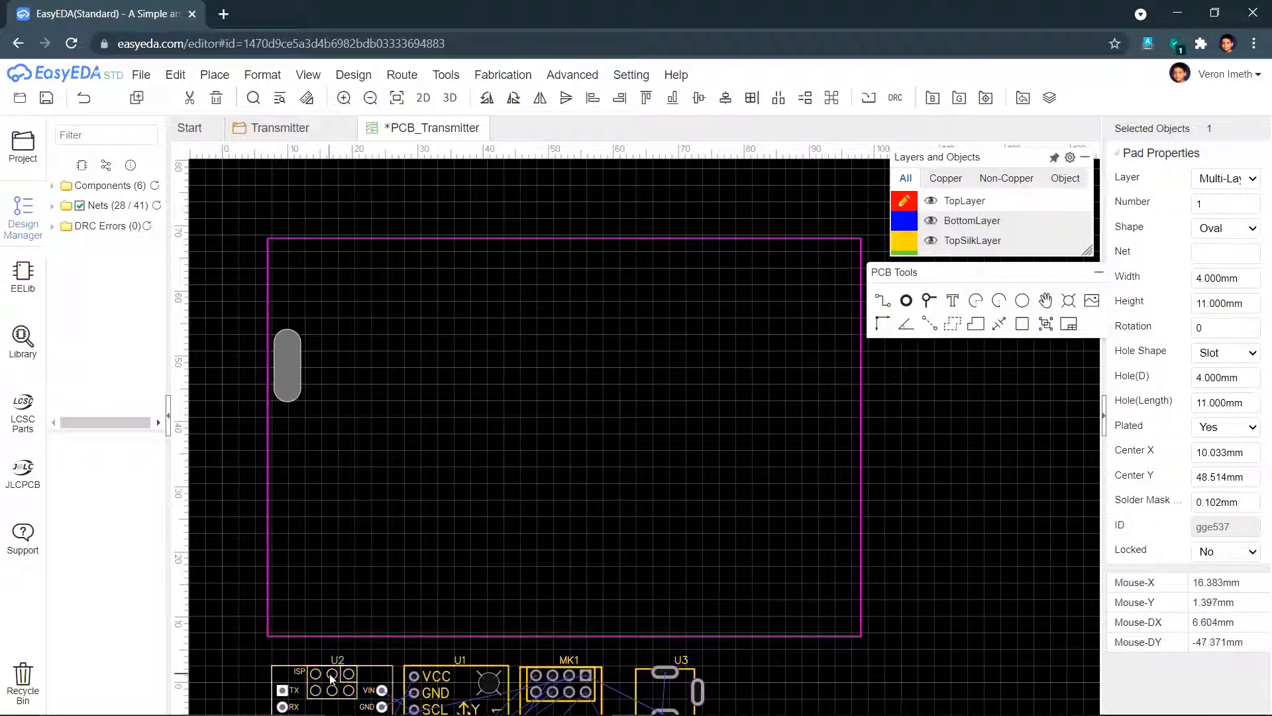
- Move the Arduino Nano U2 onto the board and place the rotated GY-521 beside it
drag(331, 677, 374, 261)
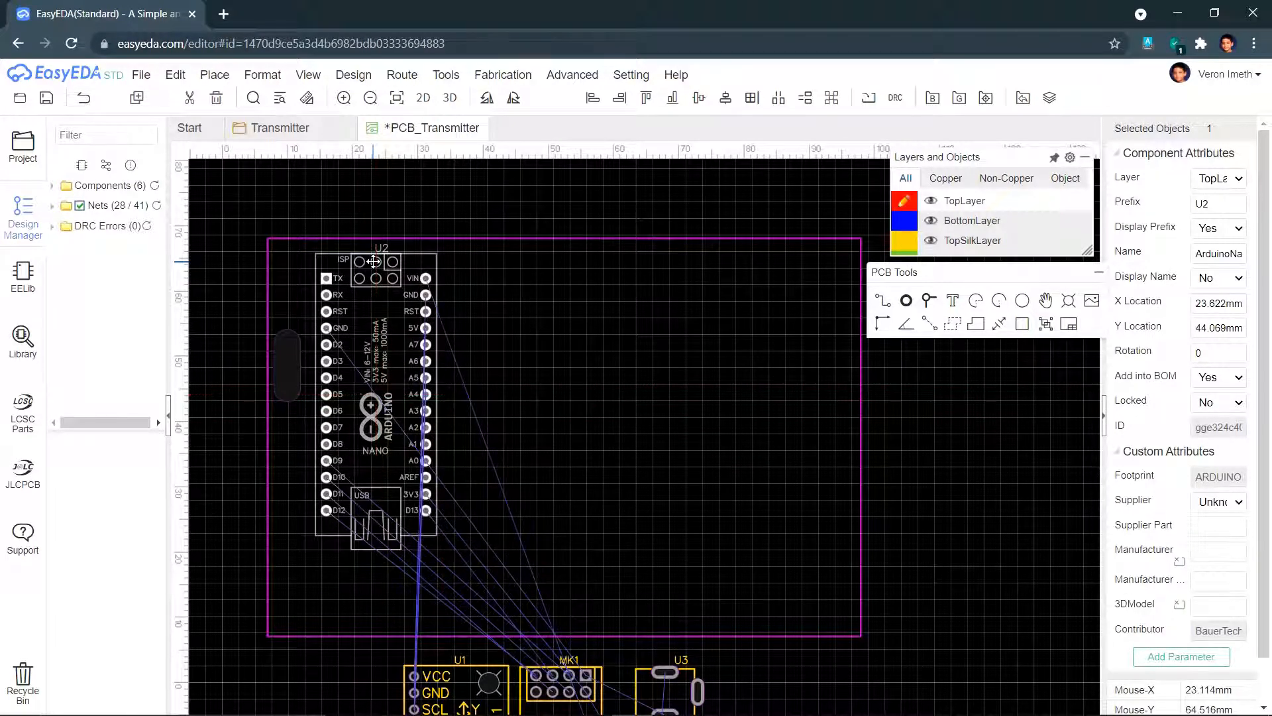
click(338, 265)
drag(338, 264, 333, 262)
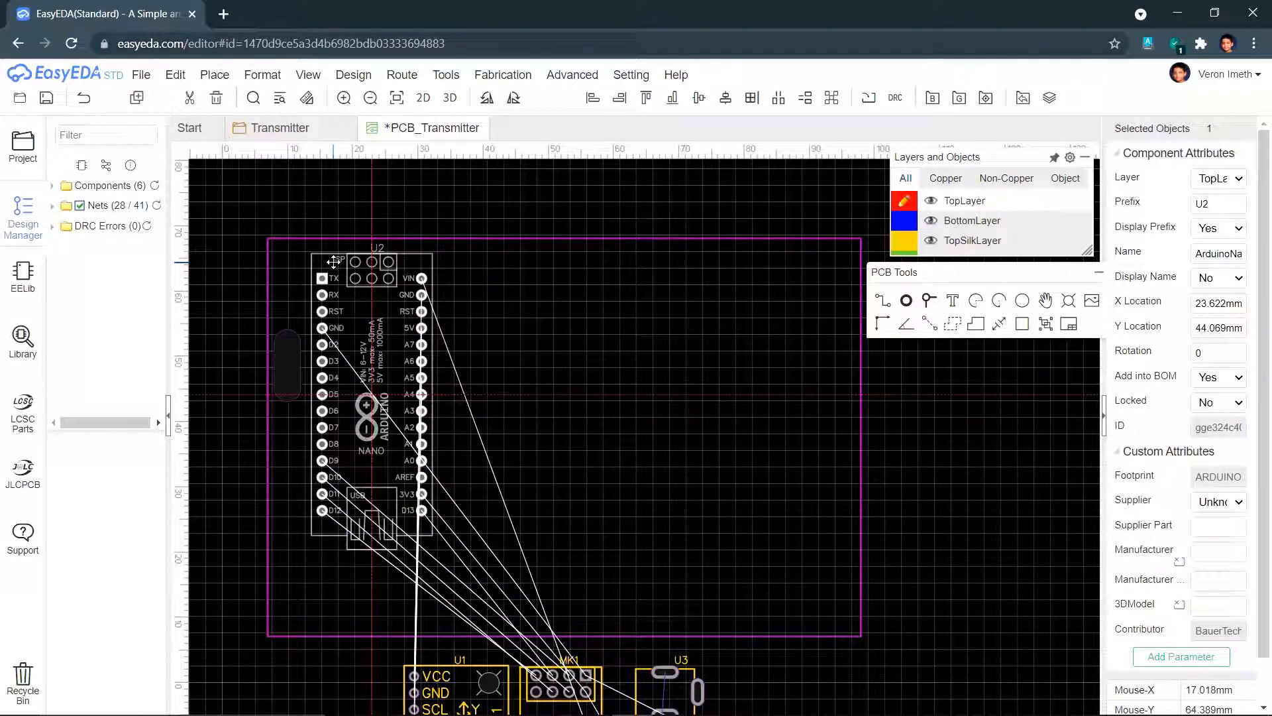
drag(333, 262, 332, 262)
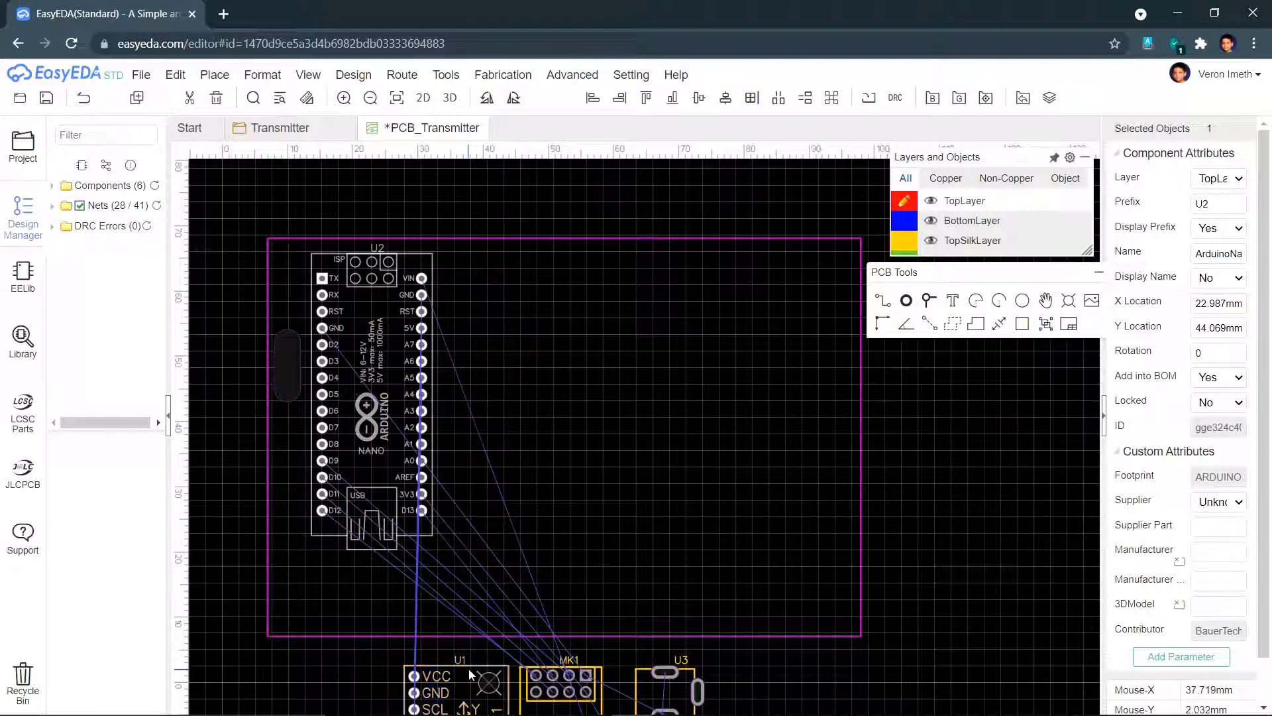
drag(470, 674, 583, 273)
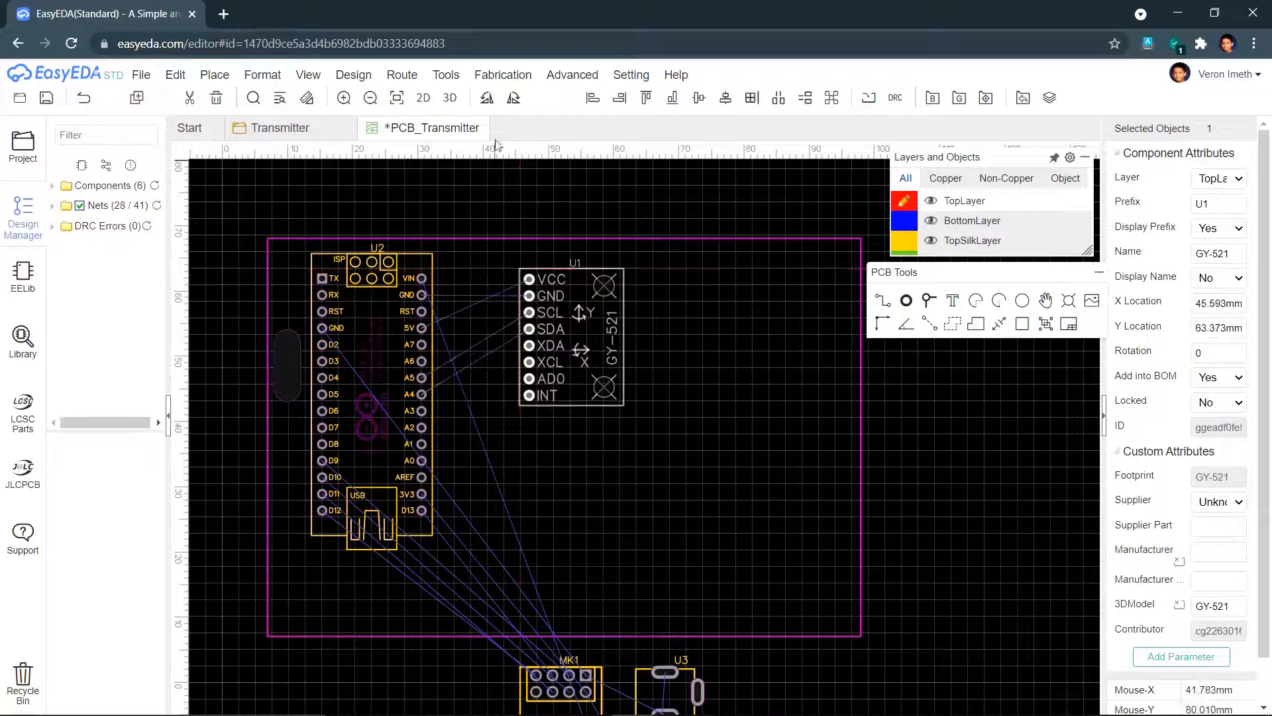
click(488, 100)
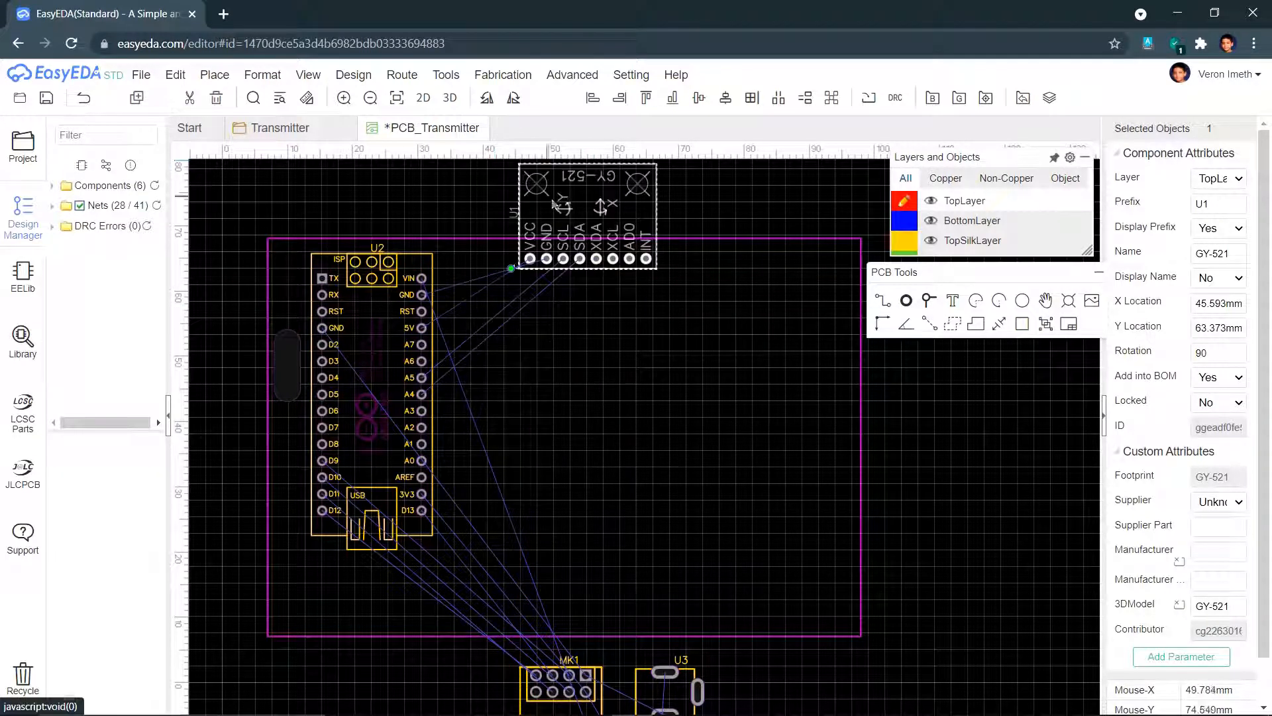
drag(600, 226, 541, 309)
drag(558, 671, 601, 424)
- Place the radio module at 180° below the GY-521, with C1 and SW1 (270°) beside it
click(487, 101)
click(488, 100)
drag(613, 371, 572, 426)
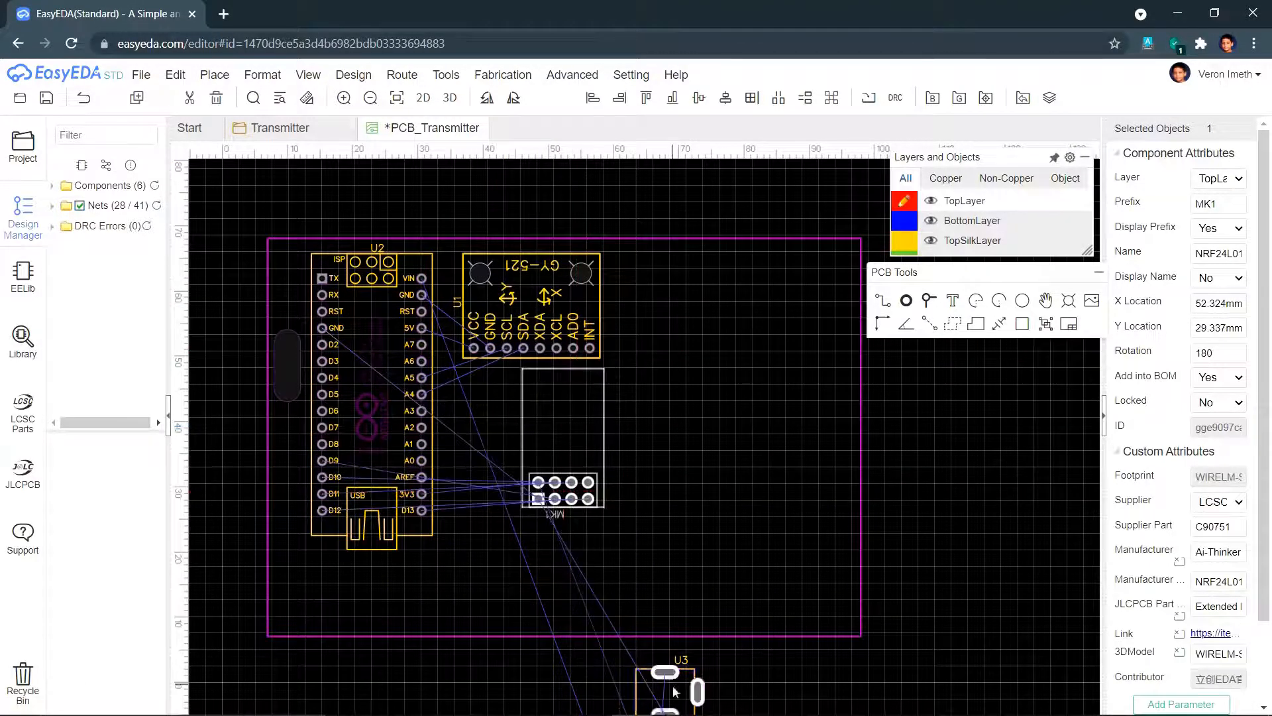
right_drag(856, 644, 894, 474)
drag(724, 678, 532, 224)
click(674, 677)
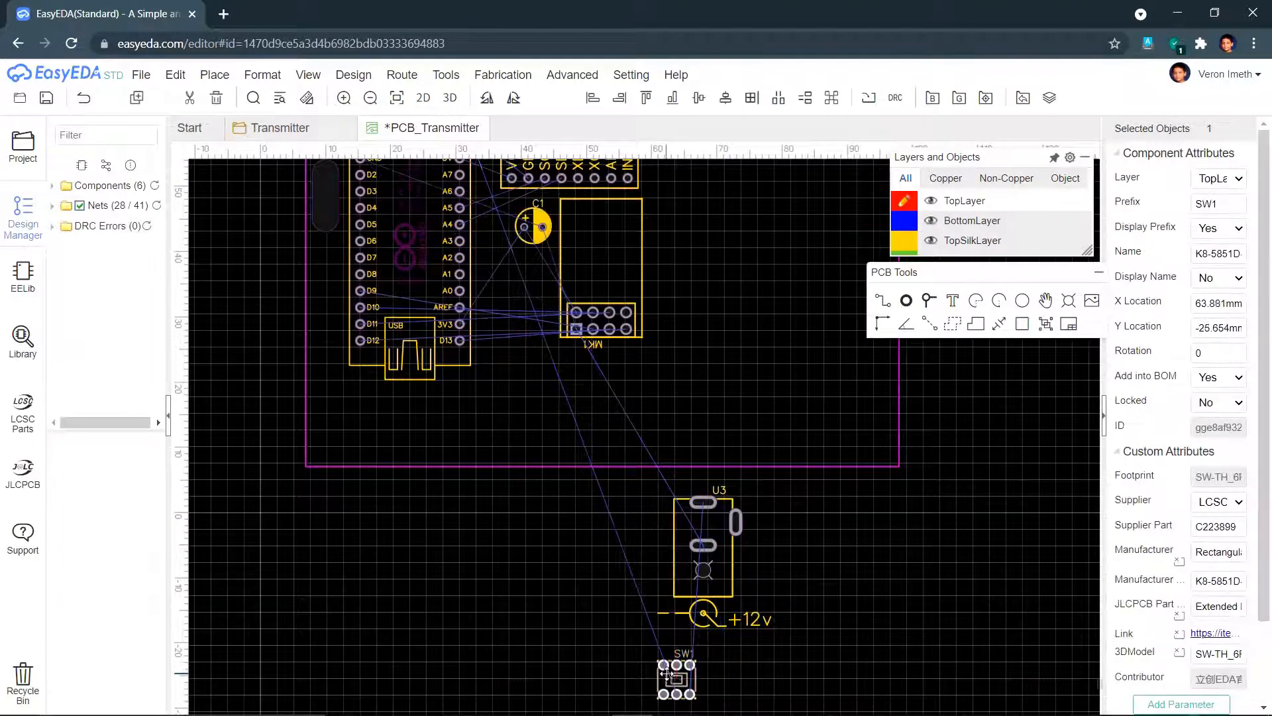
click(514, 98)
drag(674, 672, 495, 219)
drag(543, 225, 543, 218)
right_drag(687, 451, 669, 590)
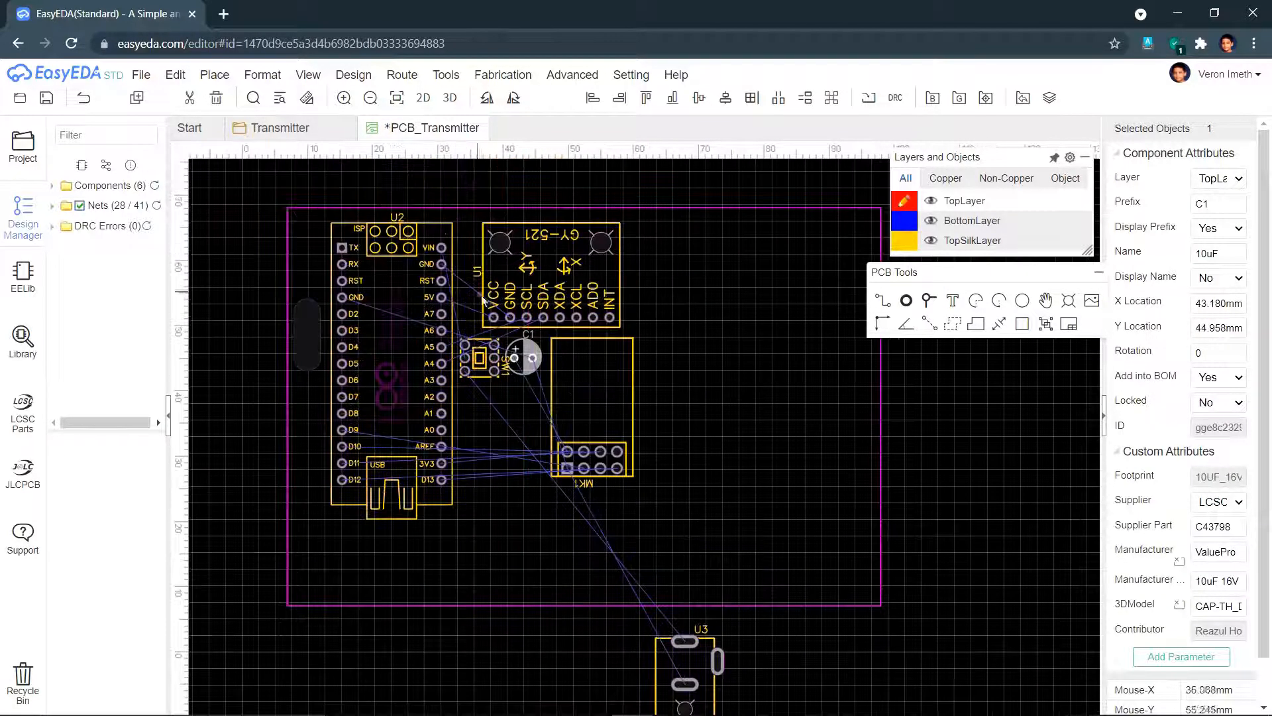
- Delete the component designator labels on the board
click(398, 217)
key(Delete)
click(477, 272)
key(Delete)
click(506, 367)
key(Delete)
click(529, 334)
key(Delete)
- Copy the GY-521 label onto the radio module and rename it NRF24L01
click(584, 484)
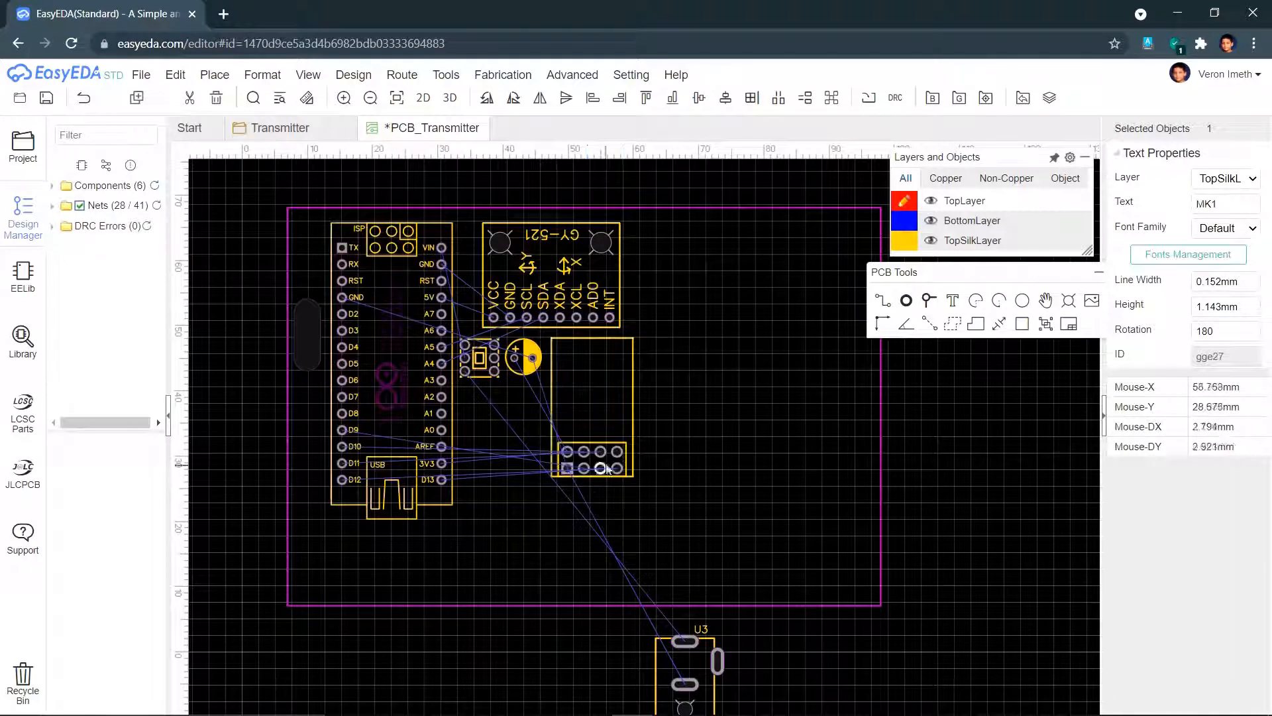
key(space)
key(space)
click(565, 233)
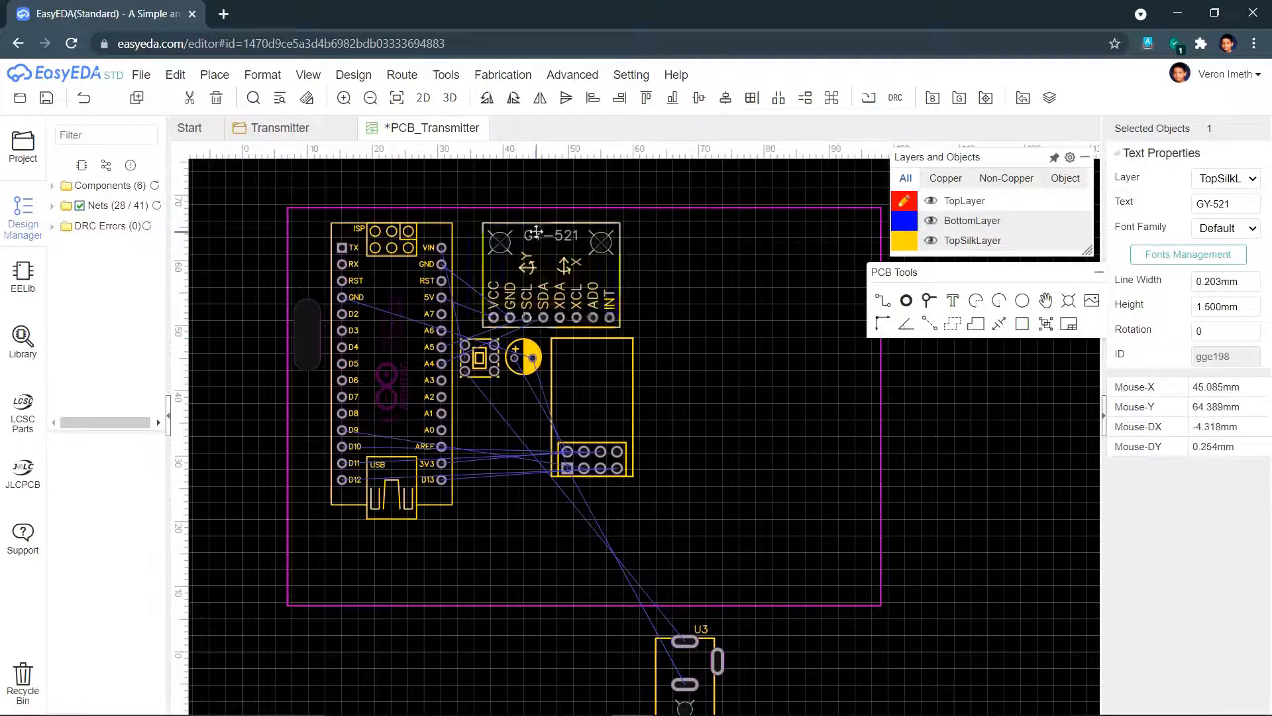
click(537, 232)
key(ctrl+c)
key(ctrl+v)
click(570, 376)
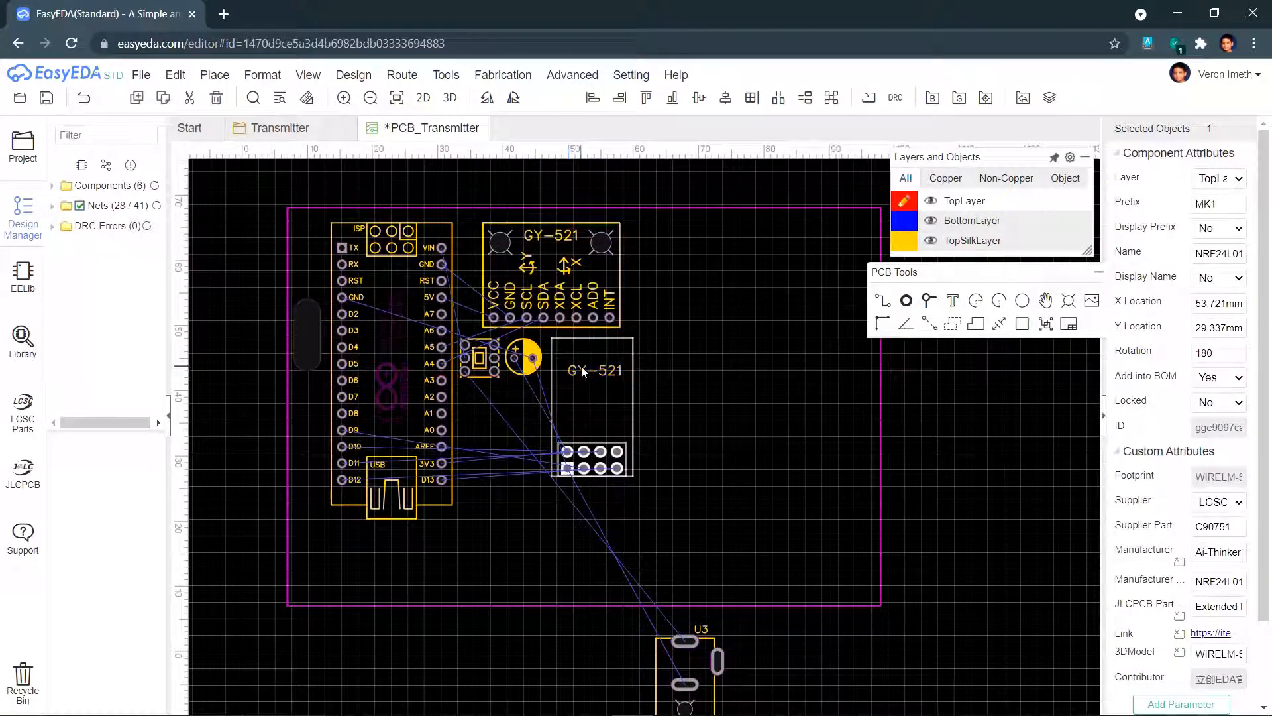
click(582, 367)
double_click(581, 366)
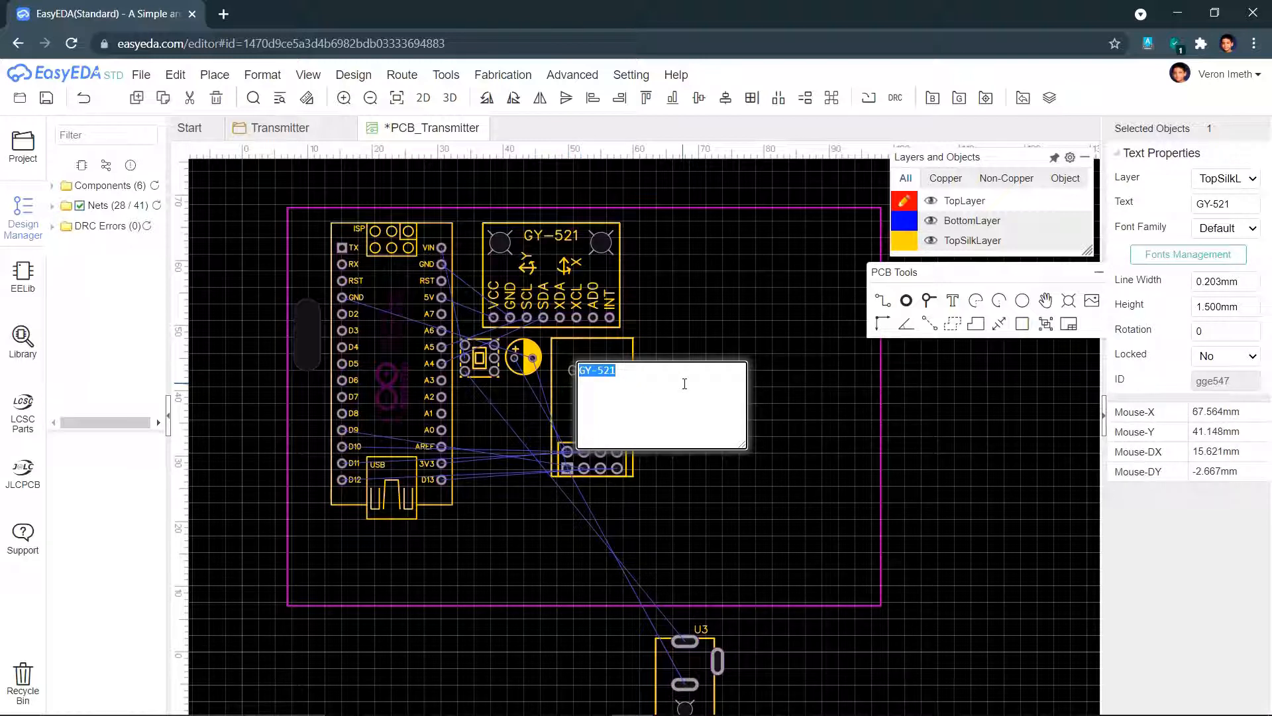
text(NRF24L01)
click(695, 499)
- Move the DC power socket U3 onto the board and delete its U3 label
drag(583, 285, 590, 285)
drag(674, 653, 501, 413)
click(518, 416)
key(Delete)
click(588, 371)
click(587, 390)
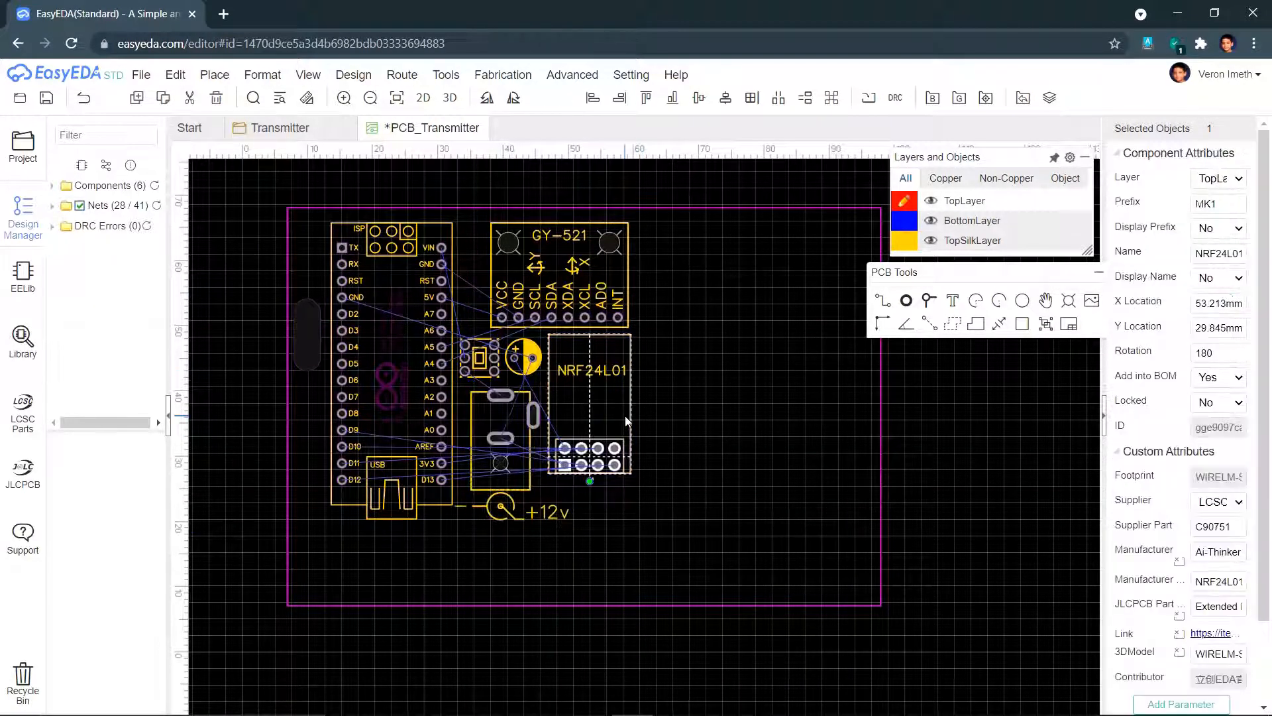
click(700, 461)
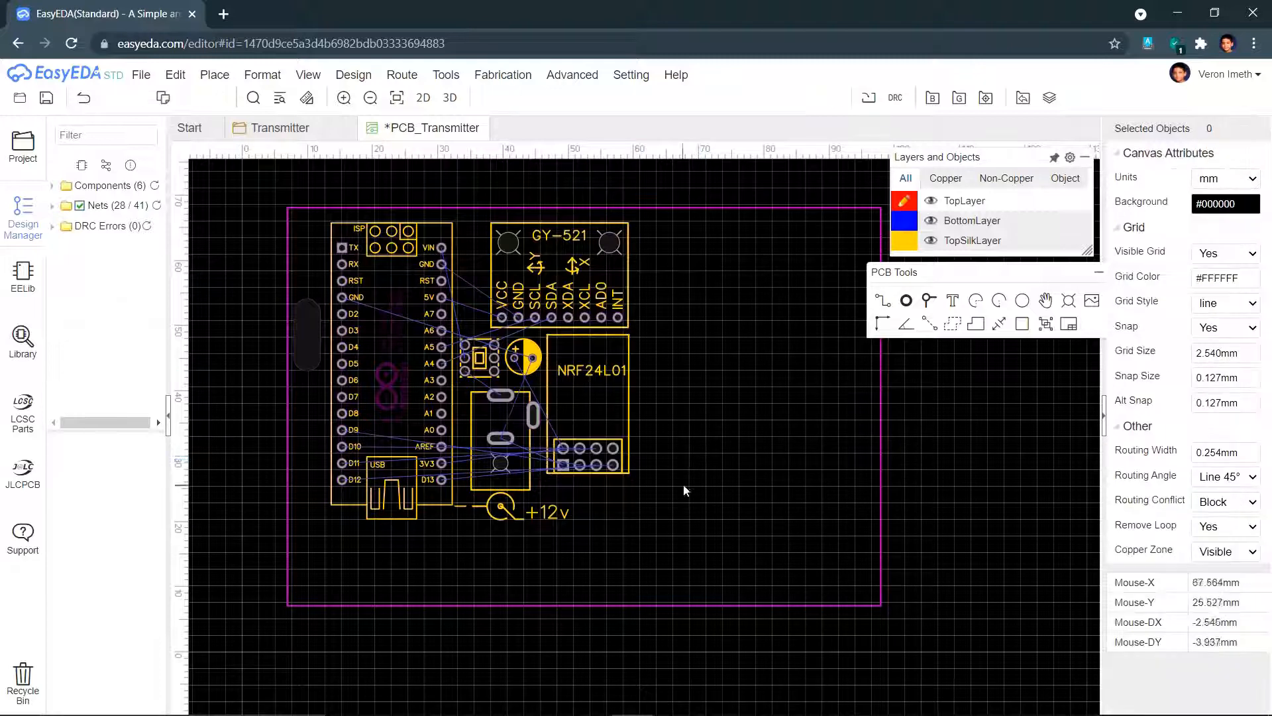
- Pull the board outline's right and bottom edges in around the parts
click(881, 456)
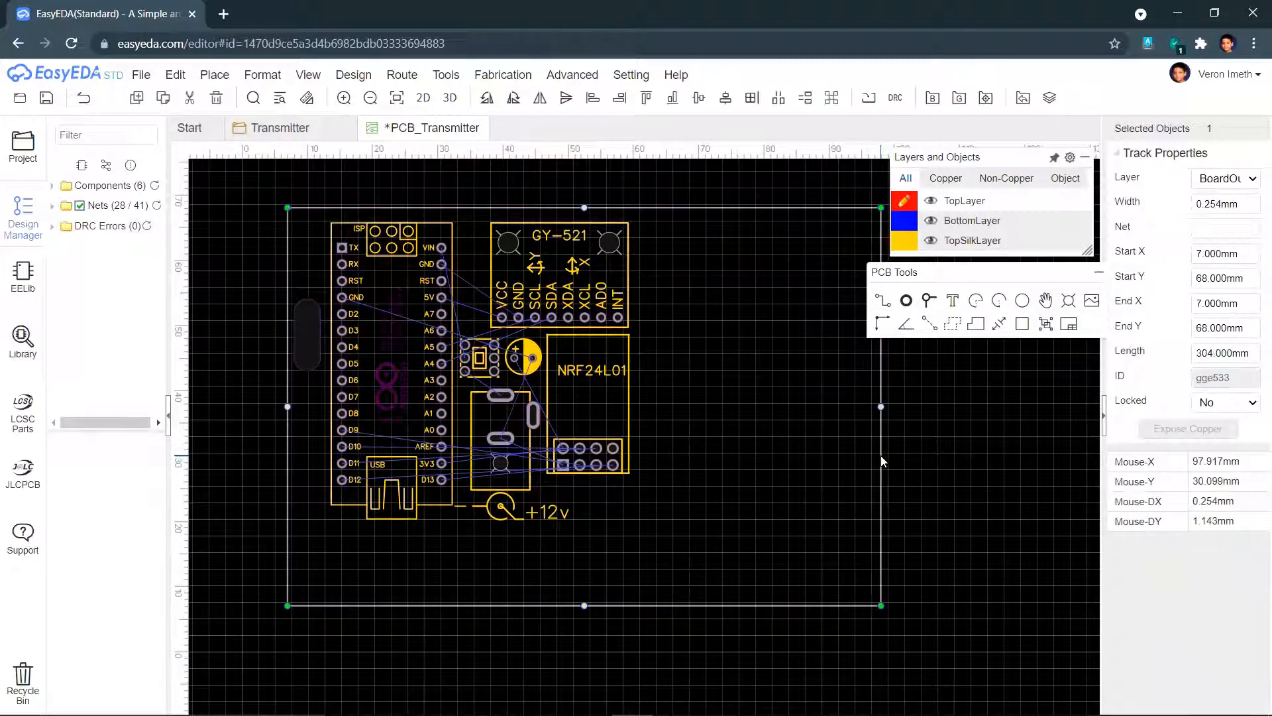
drag(881, 459, 670, 466)
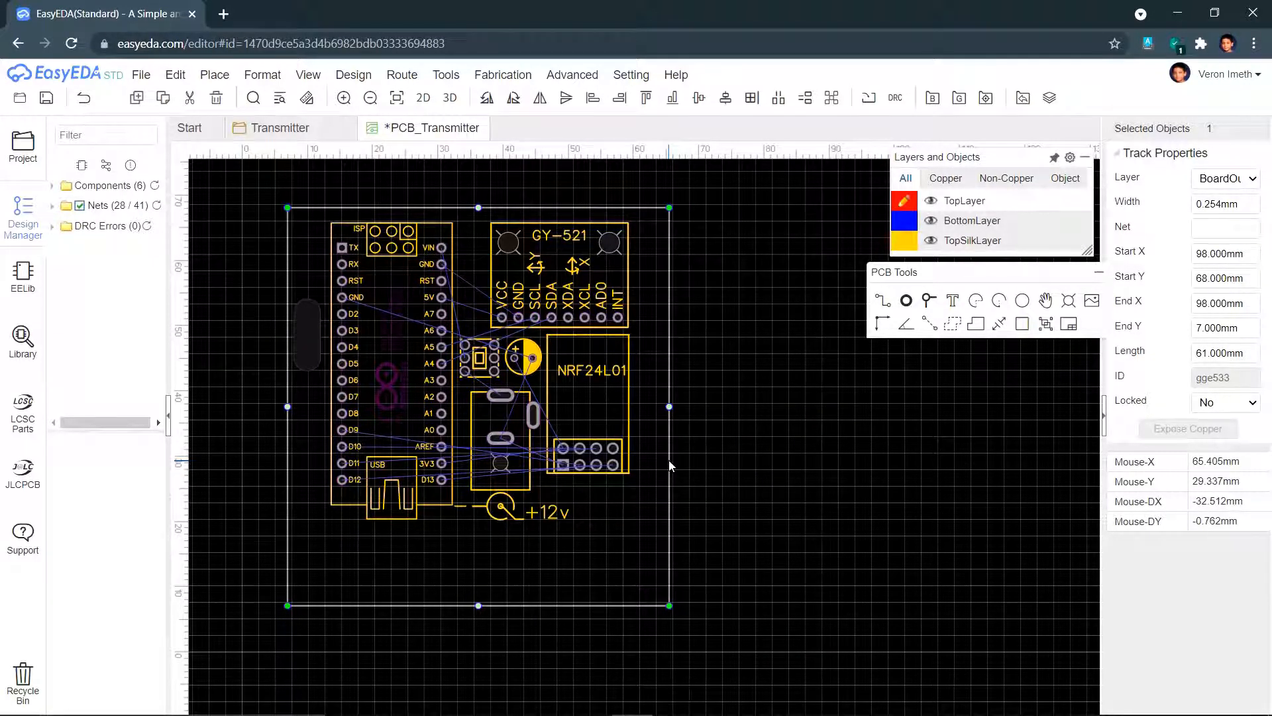
click(564, 599)
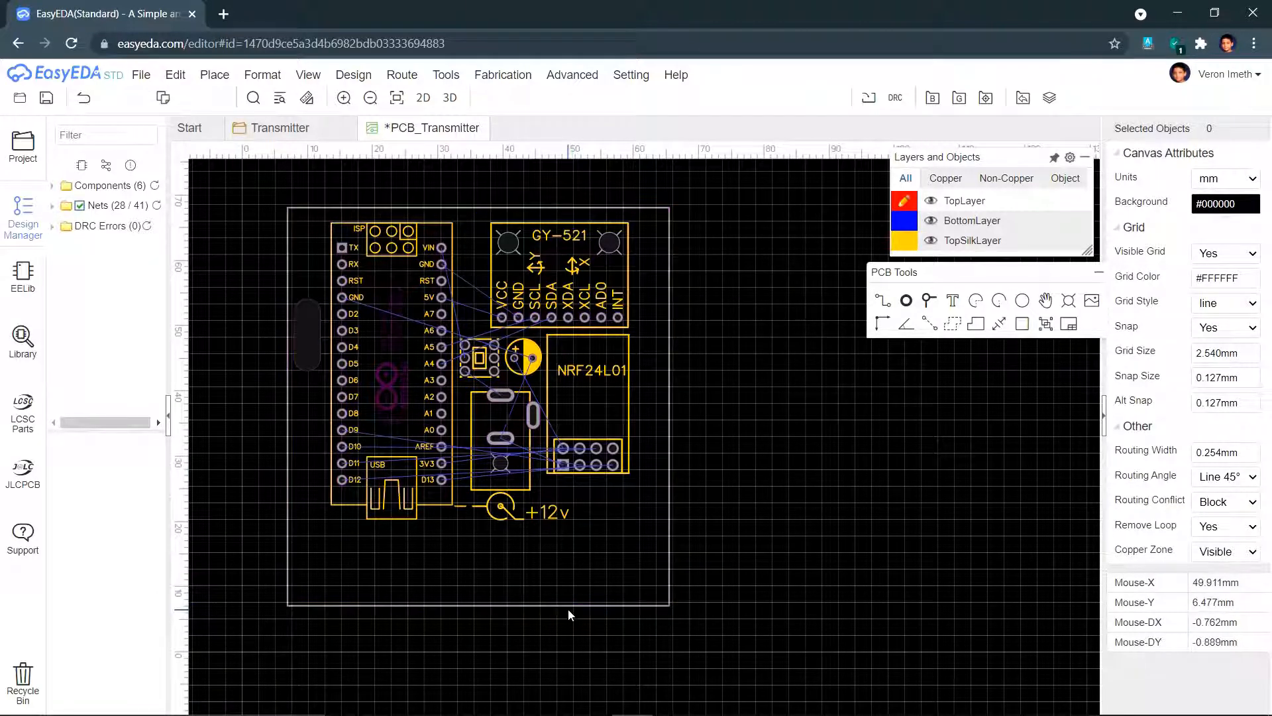
click(567, 608)
drag(567, 608, 593, 531)
- Nudge the left oval slot down and copy it to the right of the NRF24L01
click(316, 352)
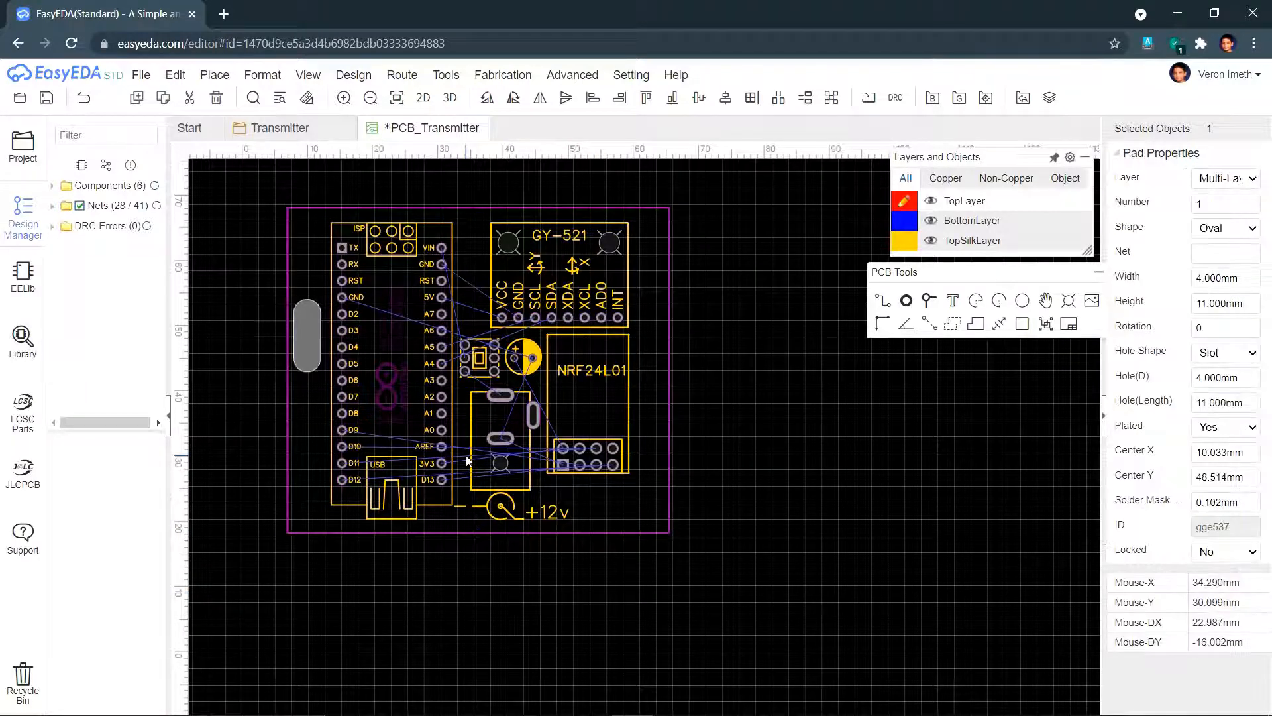
key(Down)
key(Down)
key(Down)
key(Down)
key(Down)
key(Down)
key(Down)
key(Down)
key(Down)
key(Down)
key(Down)
key(Down)
key(Down)
key(Down)
key(Down)
key(Down)
key(Down)
key(Down)
key(Down)
key(Down)
key(Down)
key(Down)
key(Down)
key(Down)
key(Down)
key(Down)
key(Down)
click(314, 389)
key(ctrl+c)
key(ctrl+v)
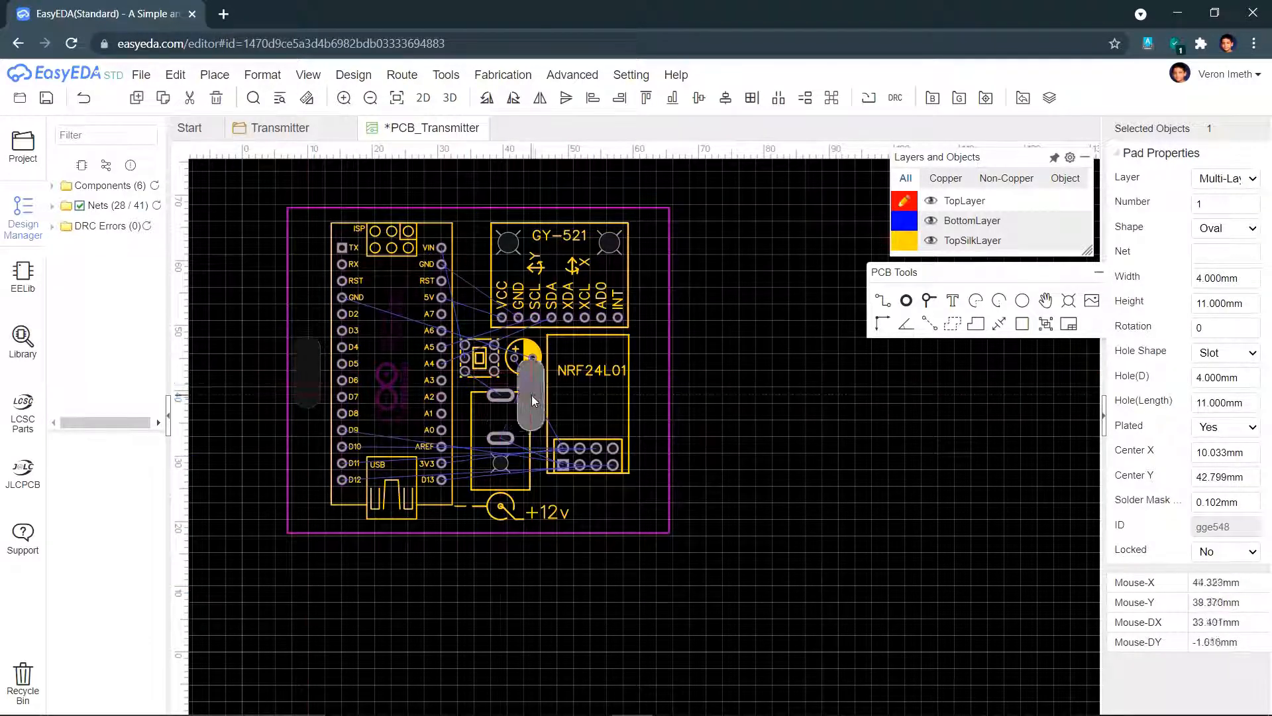
click(649, 376)
key(Up)
key(Up)
key(Up)
key(Up)
- Place mounting holes at the board's corners and save the PCB layout
click(1069, 300)
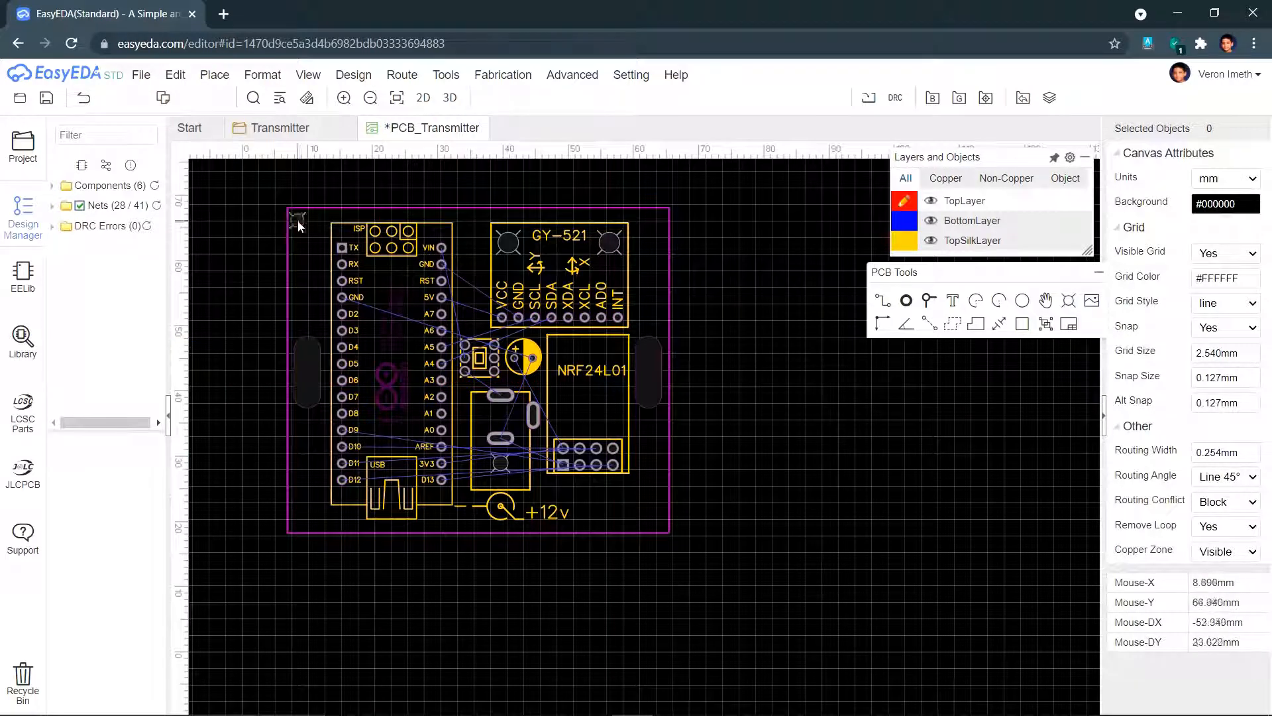
scroll(301, 255, up, 3)
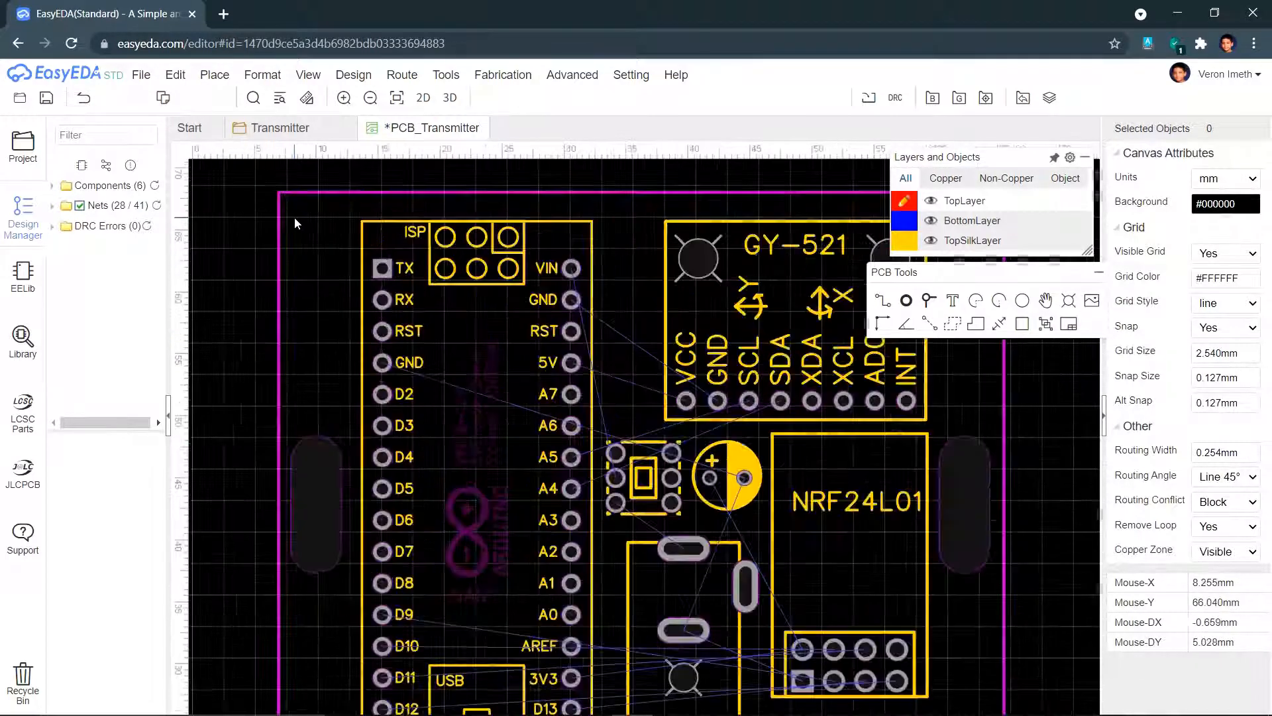
click(1069, 303)
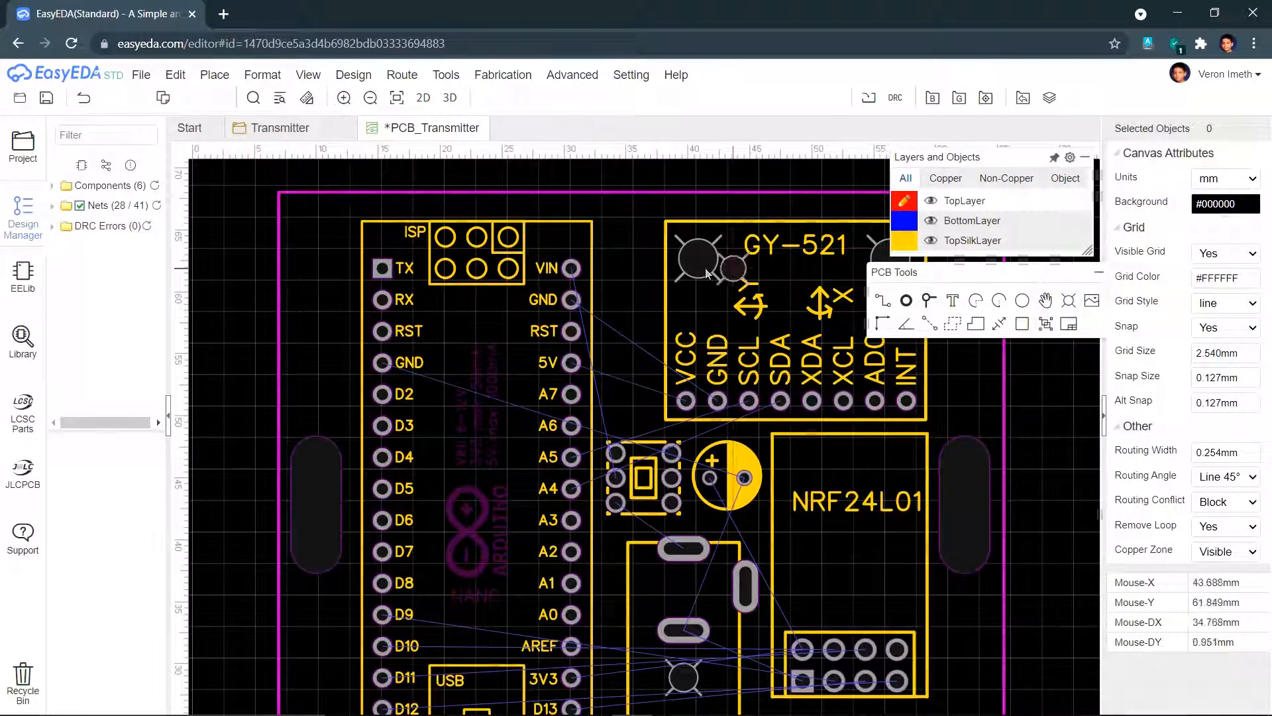
click(299, 210)
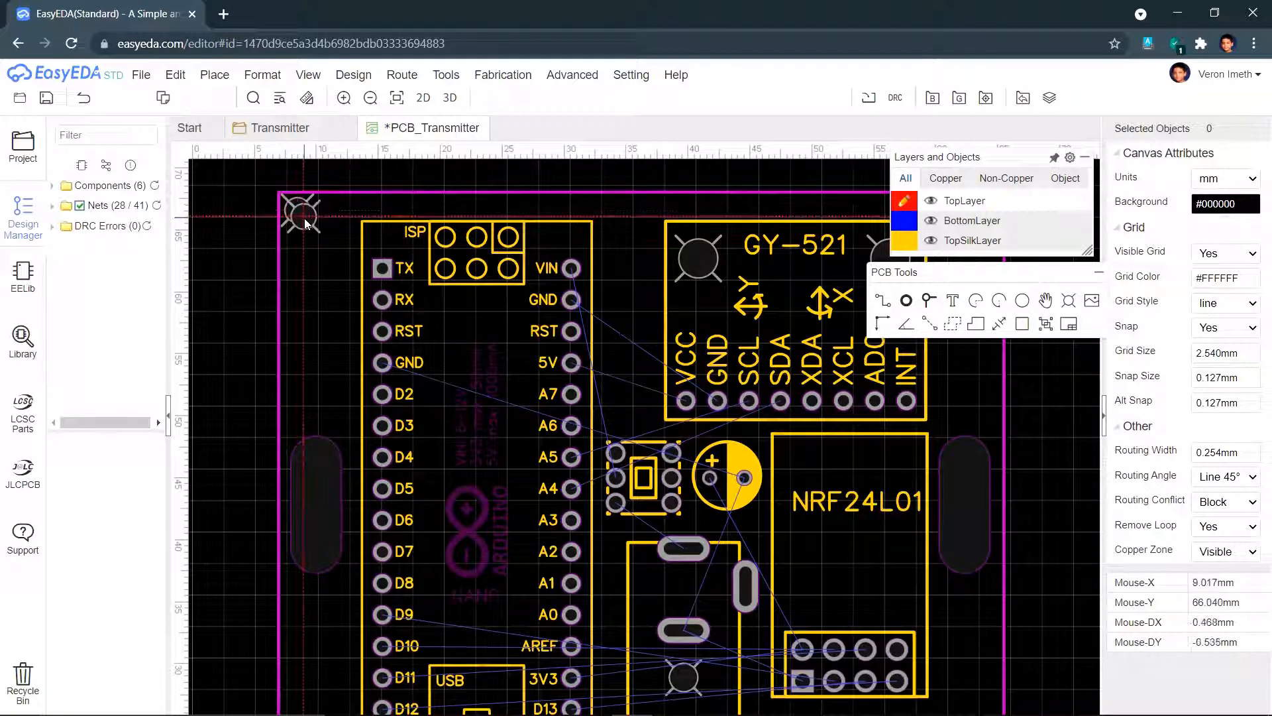
right_click(428, 216)
right_drag(634, 268, 411, 273)
click(1067, 301)
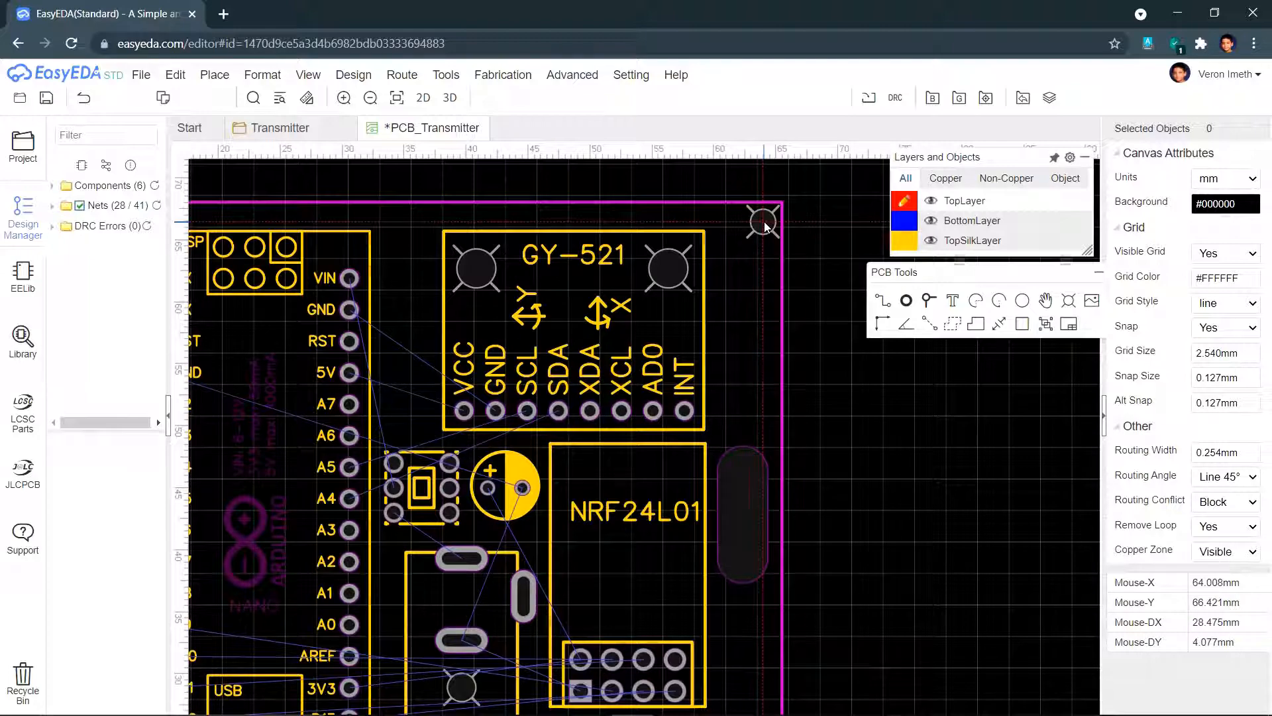
click(765, 222)
right_drag(754, 385, 762, 219)
click(772, 637)
right_drag(709, 601, 814, 520)
scroll(817, 524, down, 3)
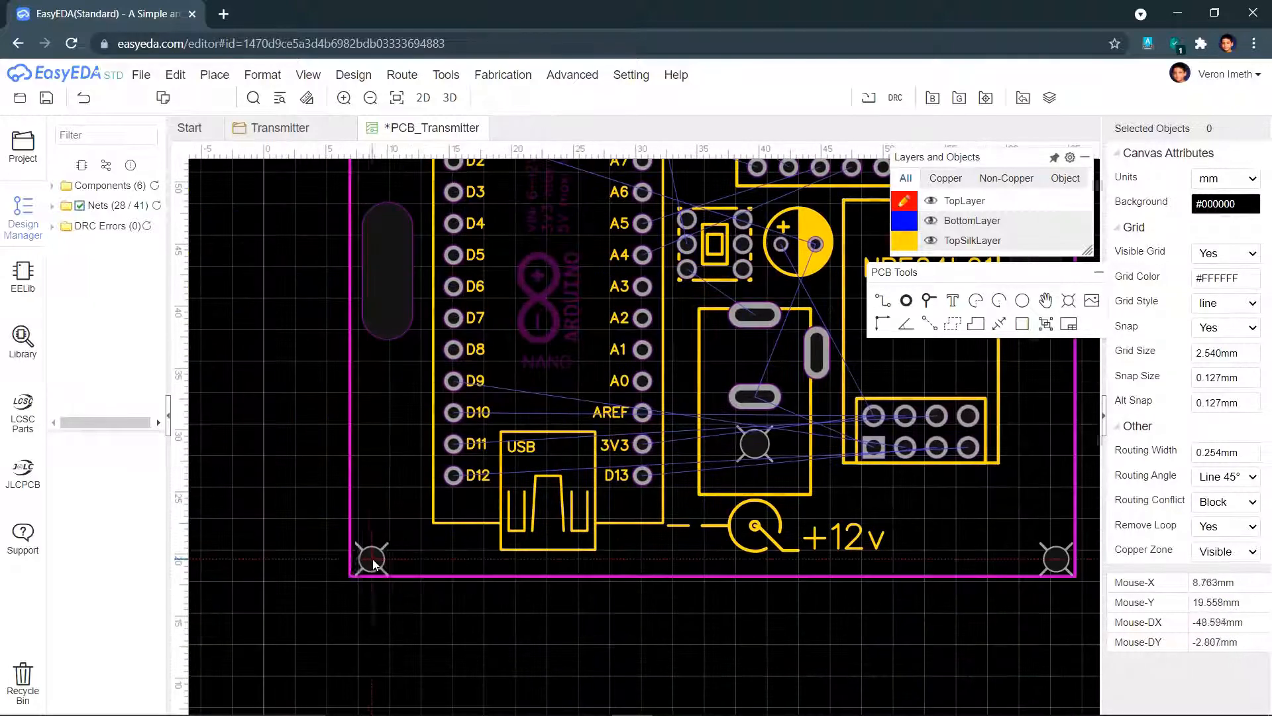
key(ctrl+s)
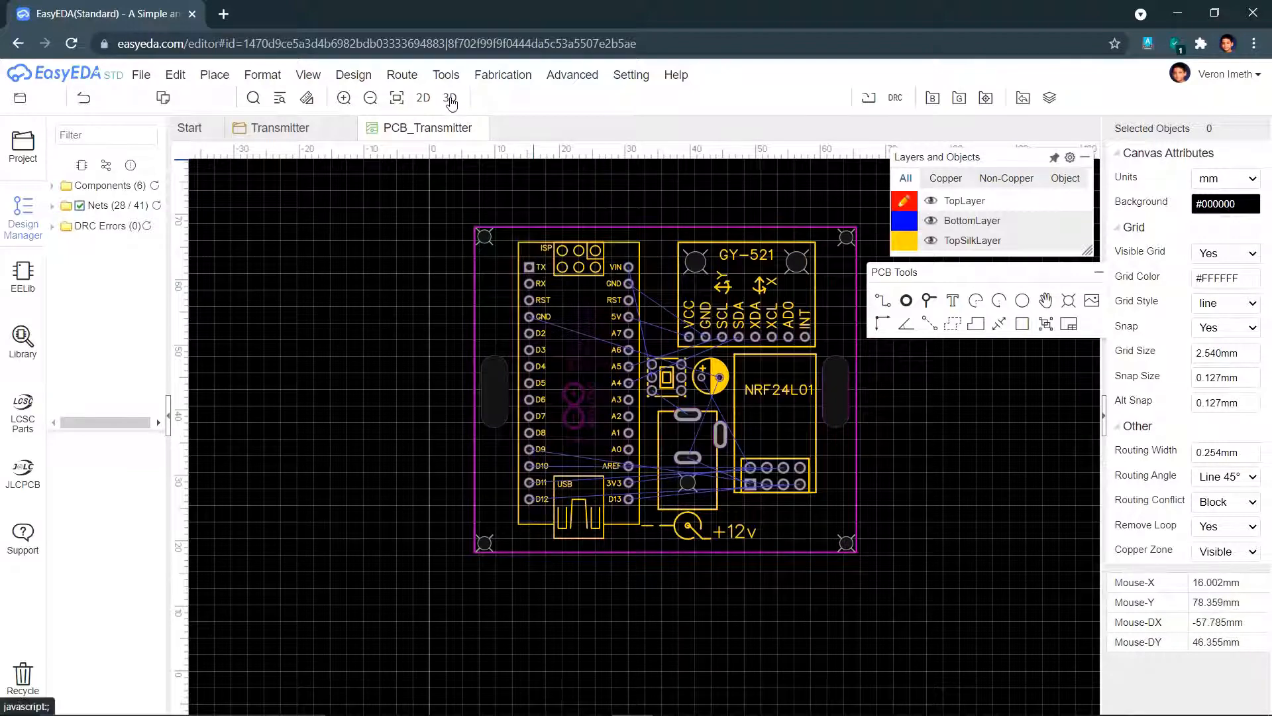
click(450, 99)
drag(453, 361, 1002, 576)
drag(454, 462, 222, 515)
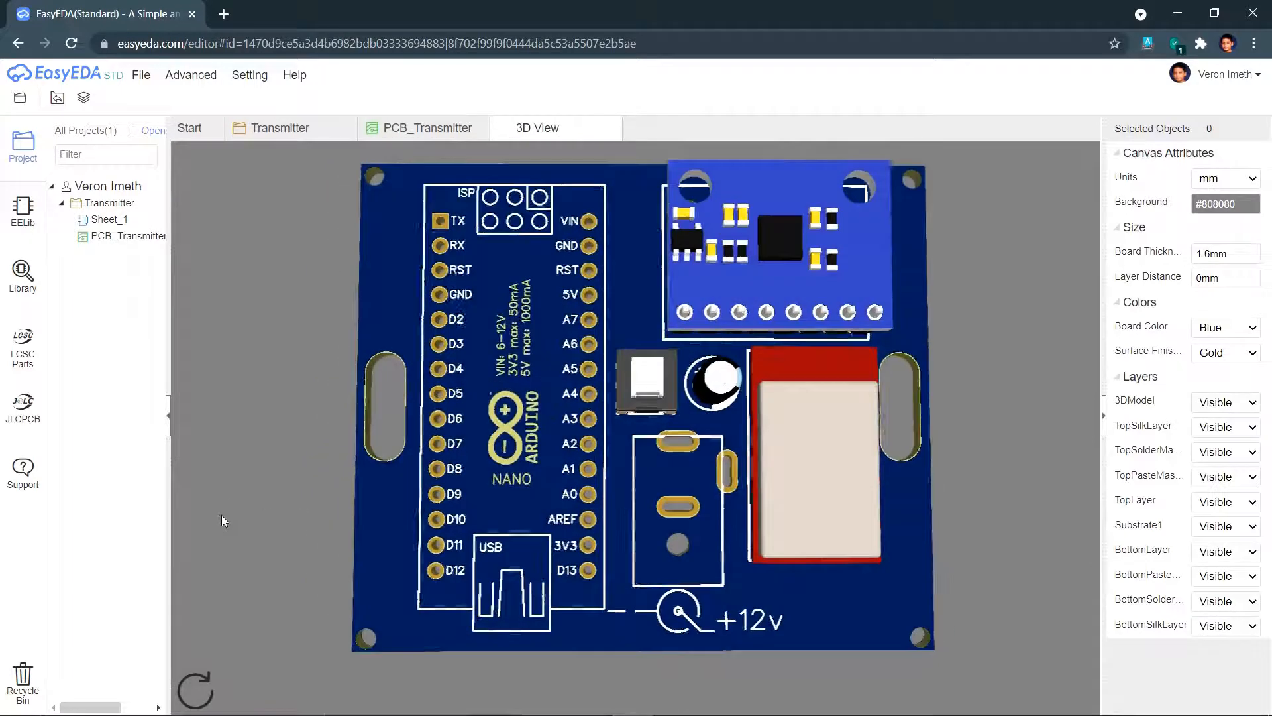
click(610, 129)
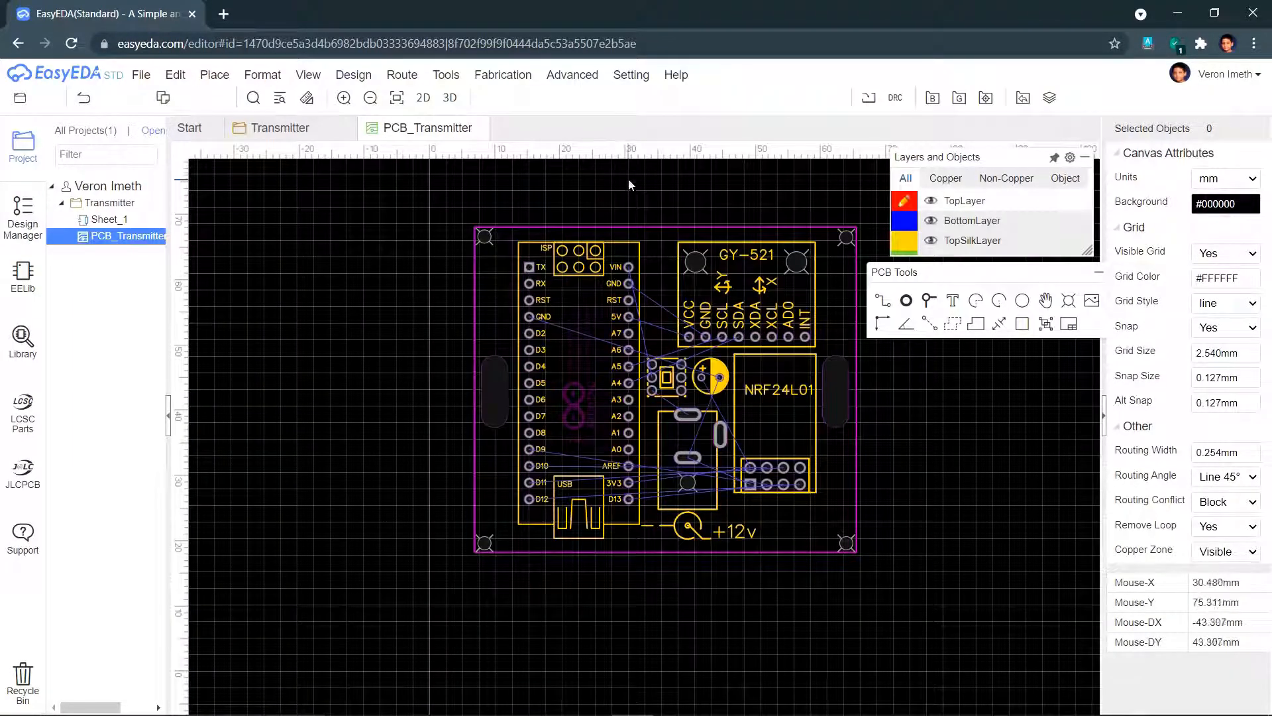
- Add the designer's name as top-silkscreen text and move it onto the board near VIN
click(953, 300)
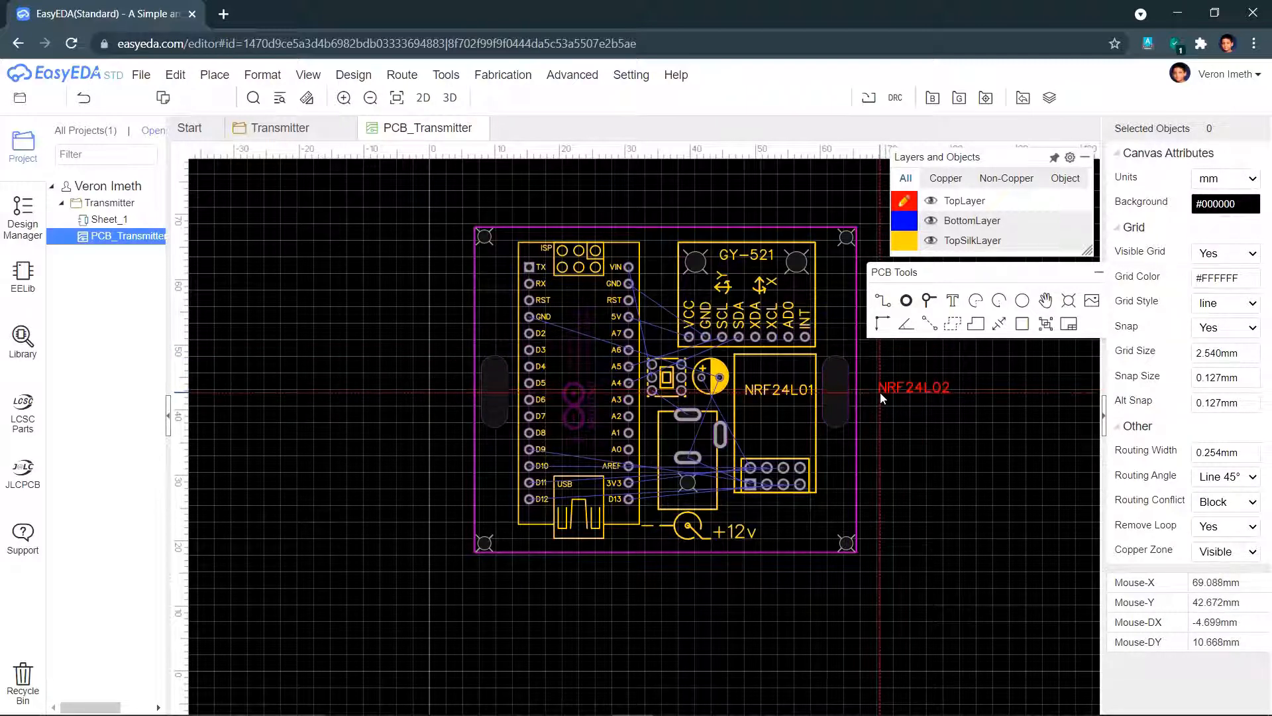
key(Escape)
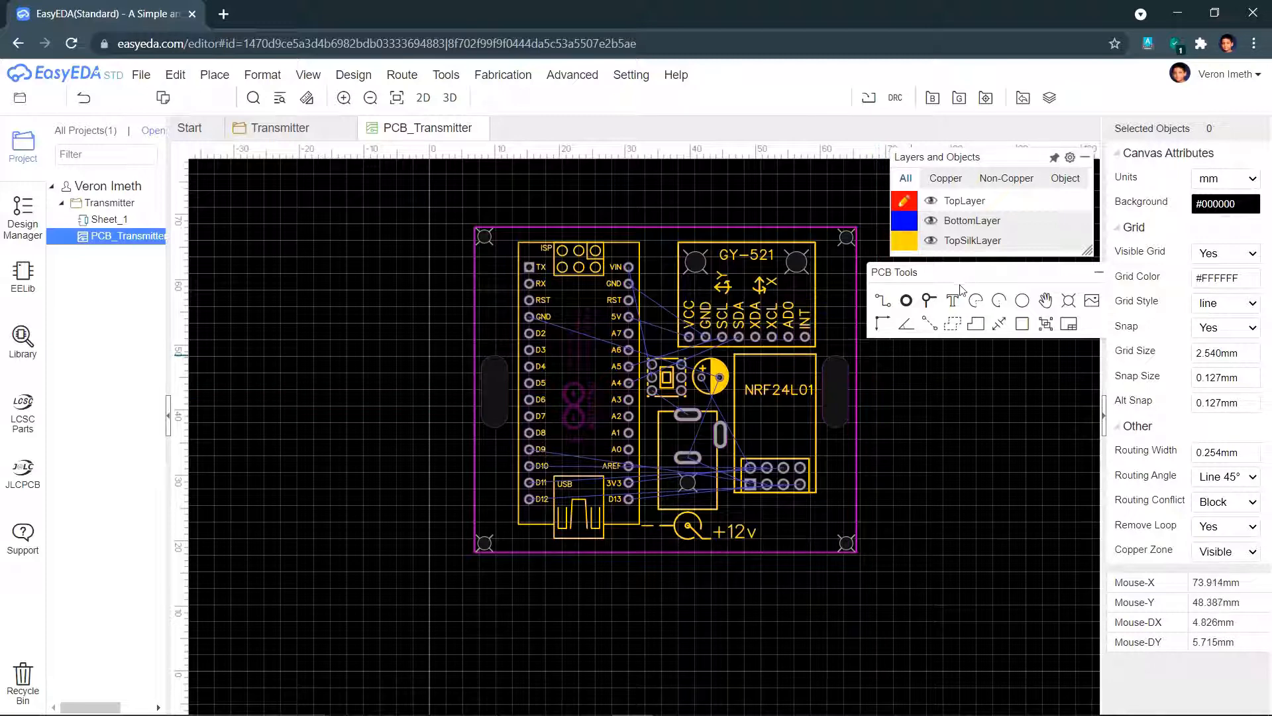
mouse_move(950, 251)
click(906, 246)
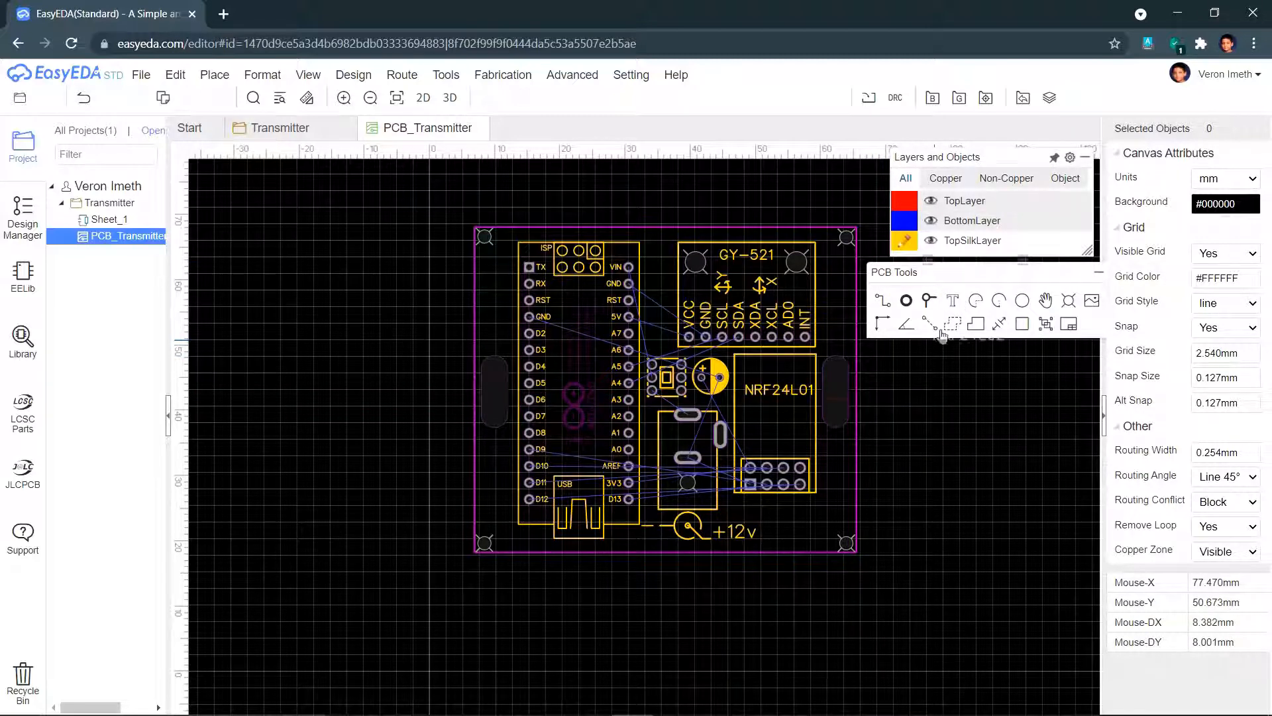
click(909, 420)
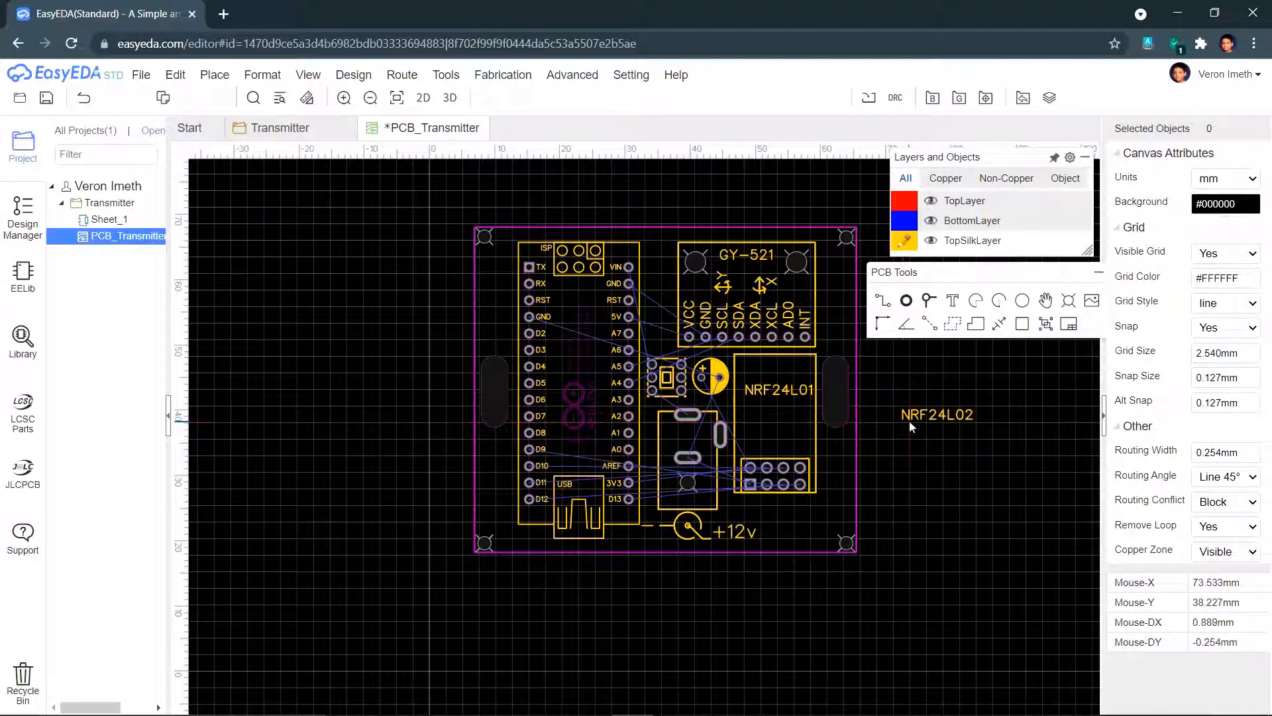
double_click(918, 412)
key(BackSpace)
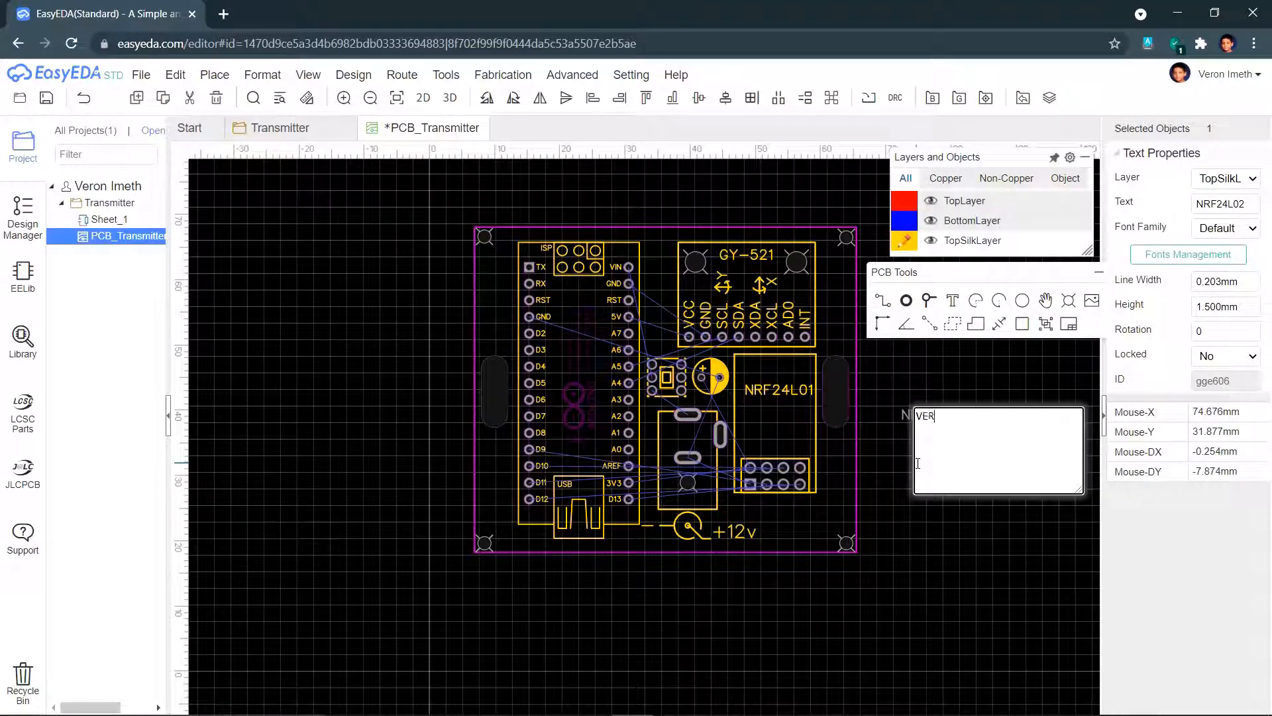
click(937, 610)
click(925, 416)
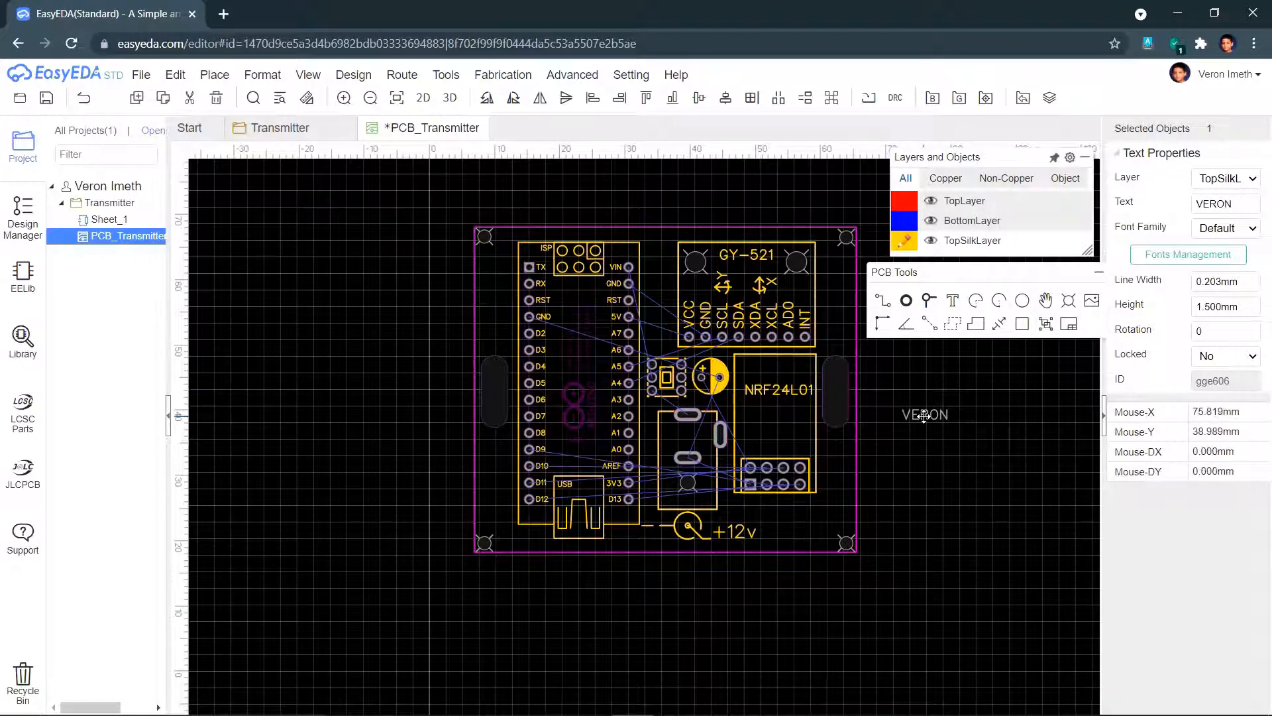
drag(926, 420, 657, 280)
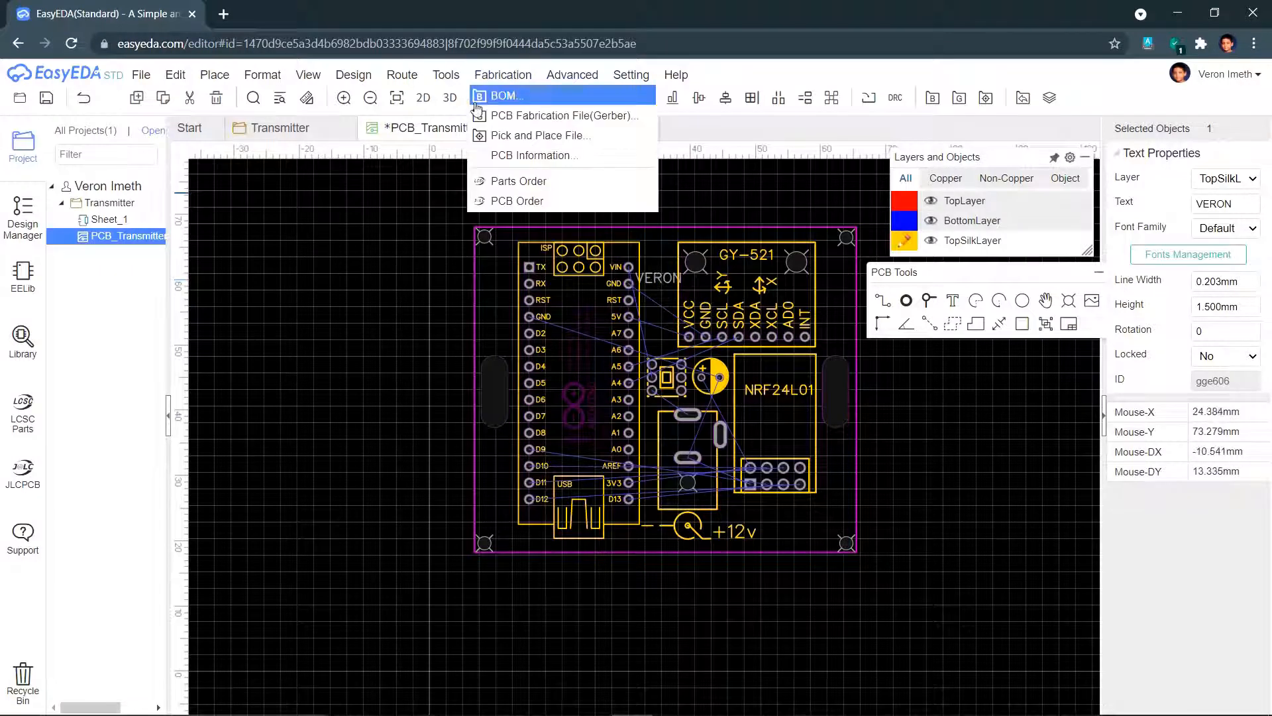
- Turn the name text vertical and set it beside the VIN/GND header
click(488, 100)
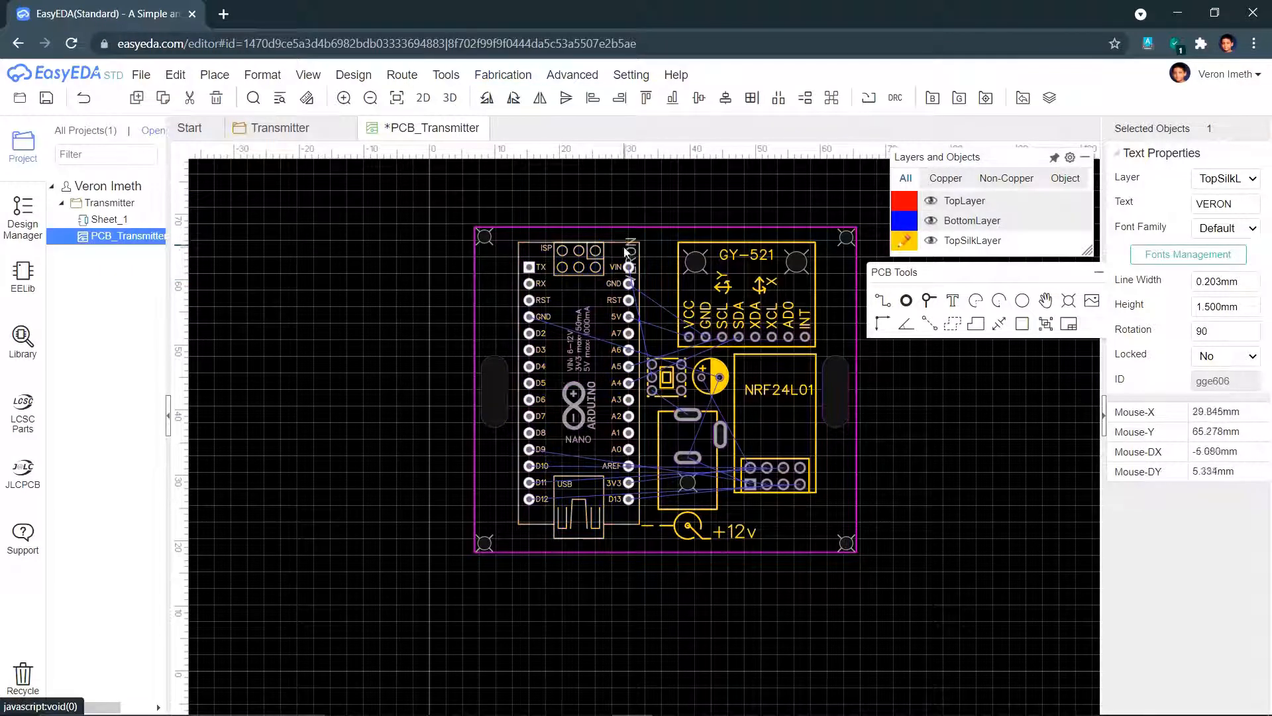
drag(637, 250, 660, 259)
click(668, 215)
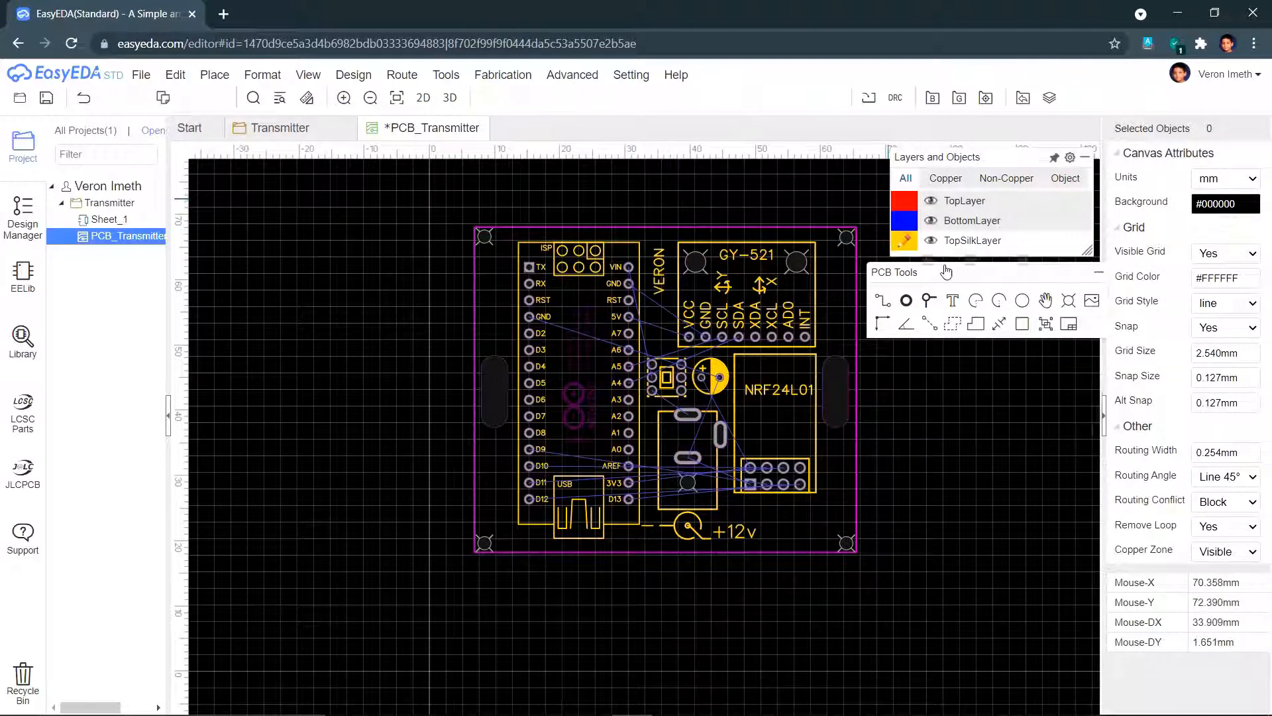
- Add a mirrored bottom-silkscreen label with the designer's name, rotated 90°, over the Arduino Nano
mouse_move(949, 230)
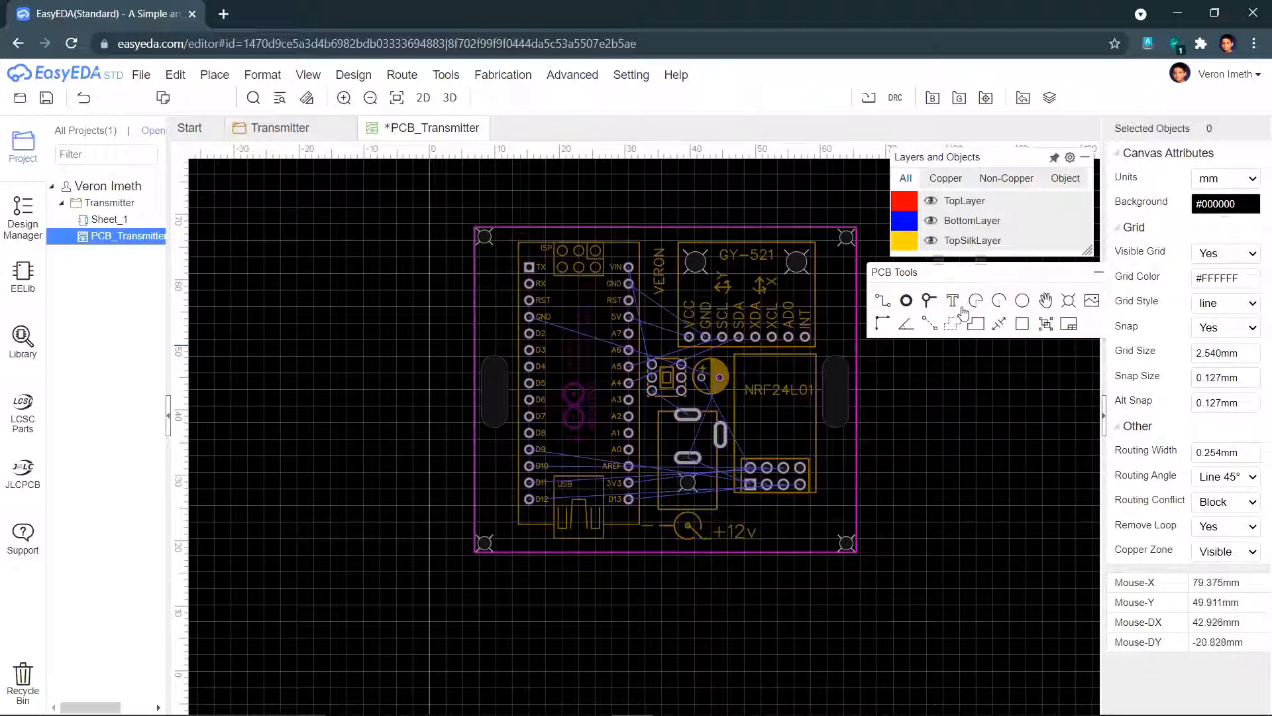
click(954, 306)
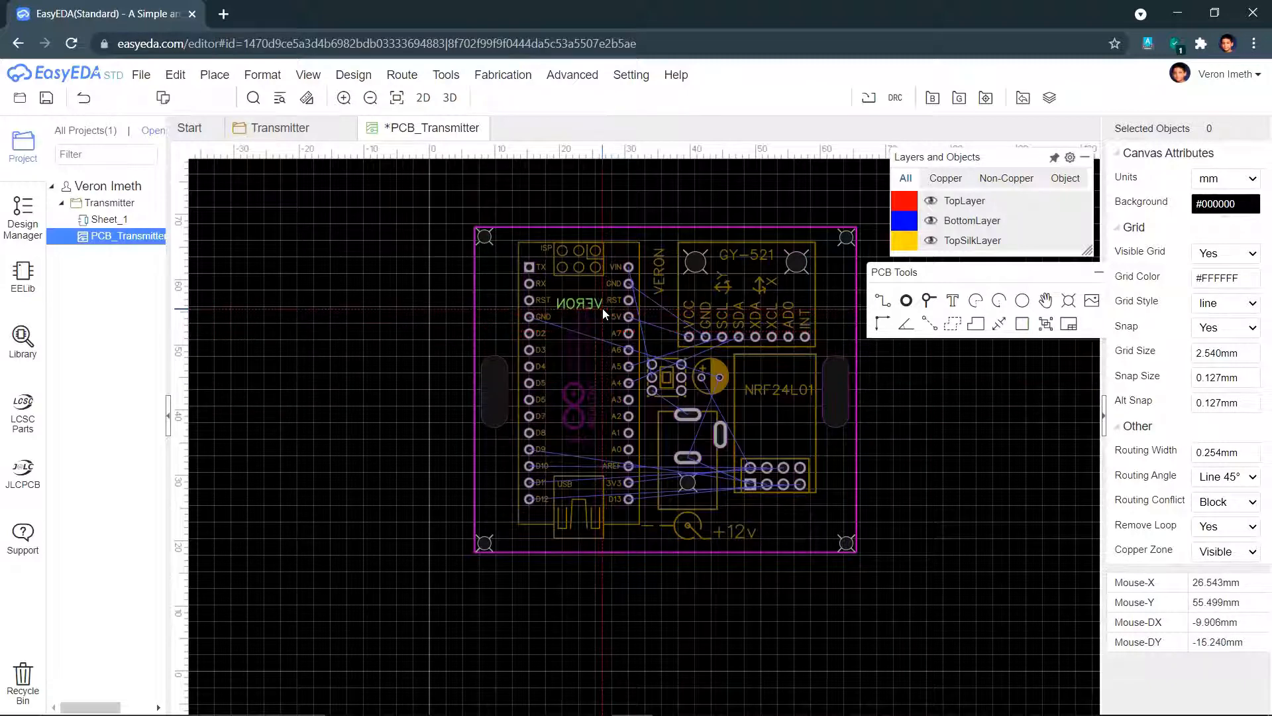
click(604, 314)
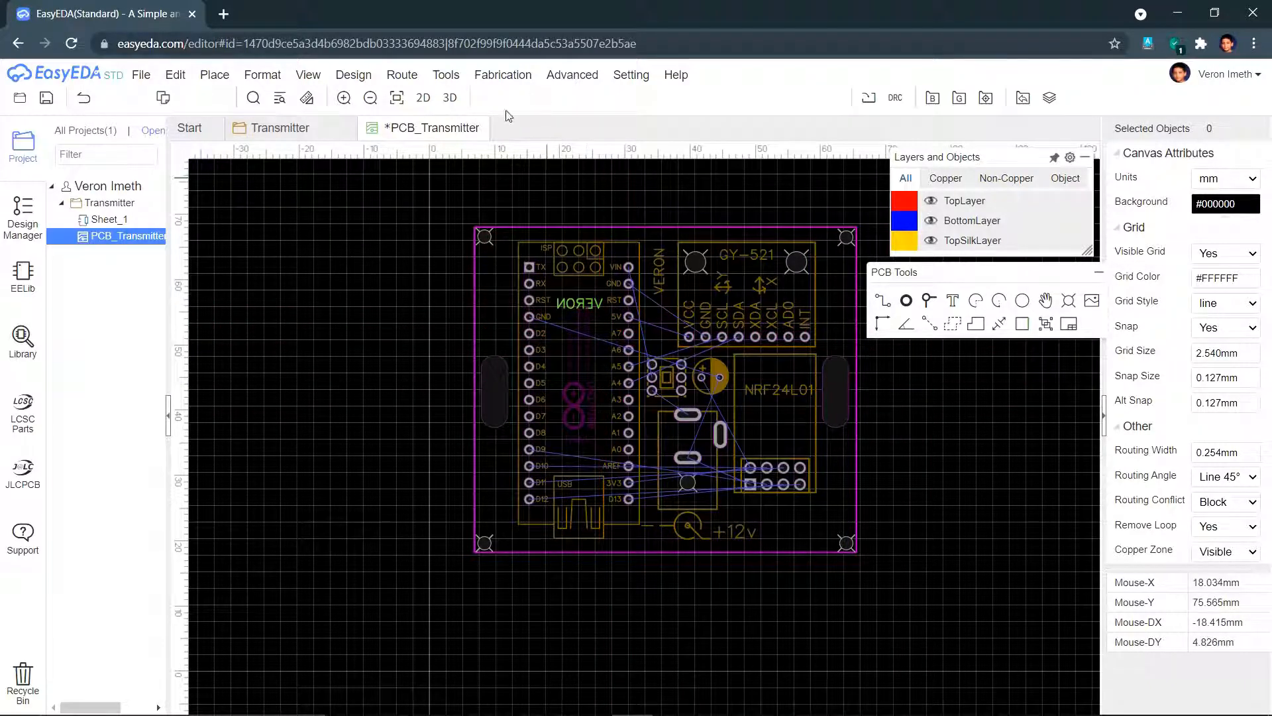
click(583, 304)
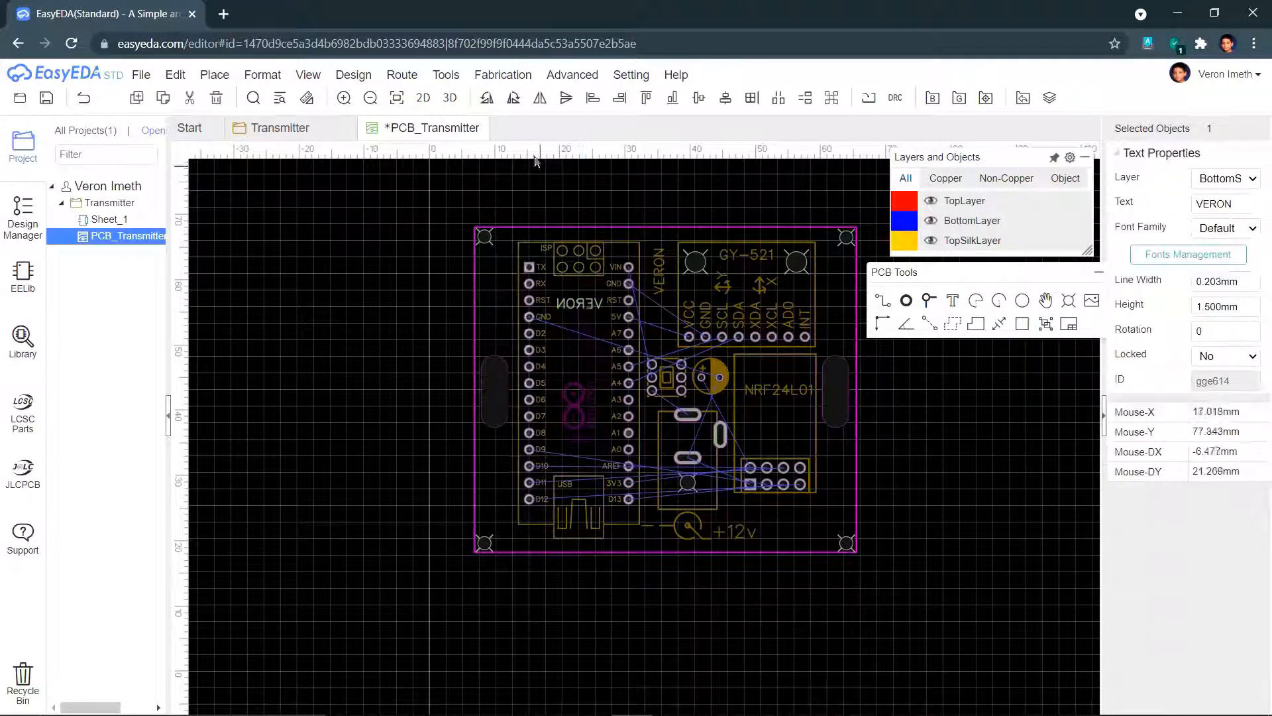
click(486, 98)
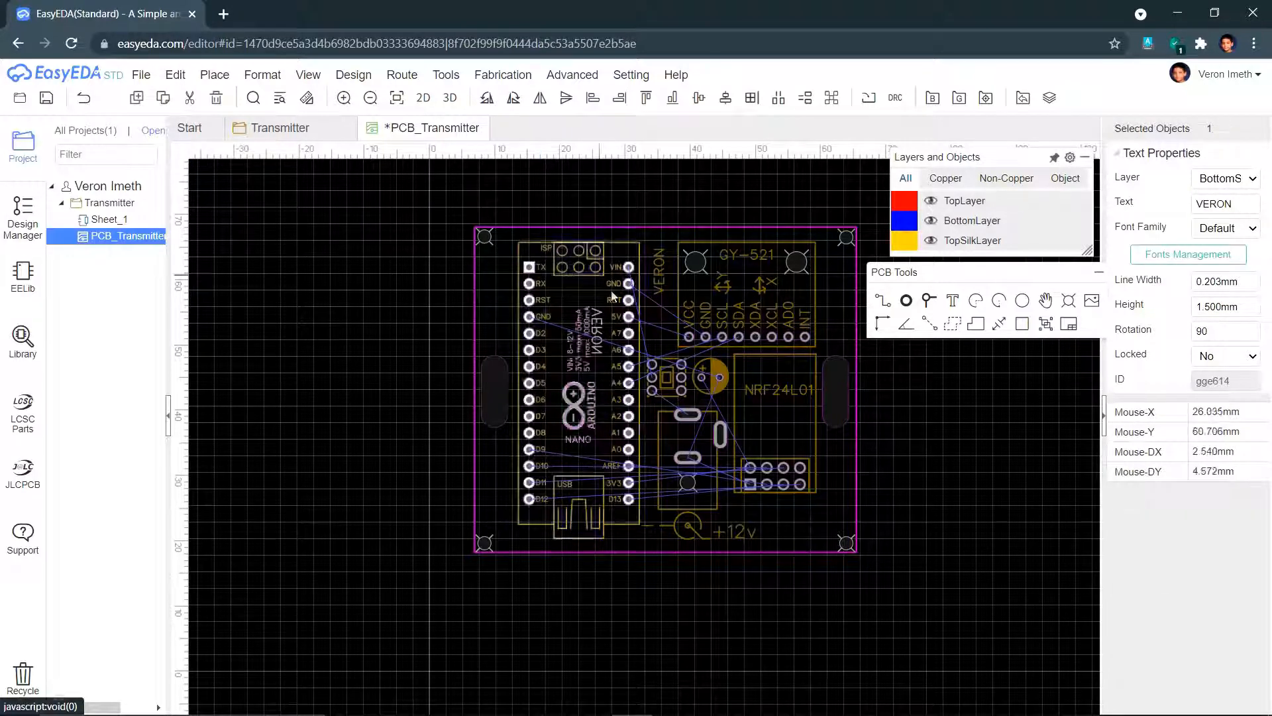
drag(597, 316, 578, 295)
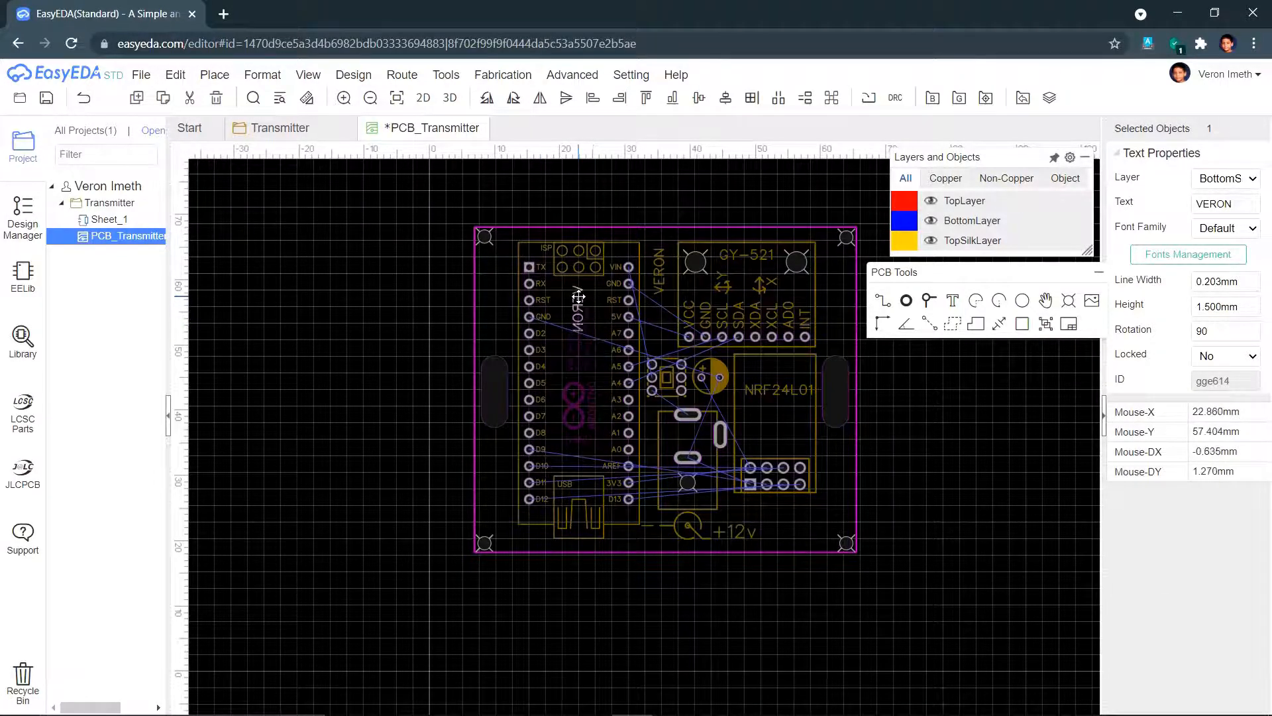
click(886, 426)
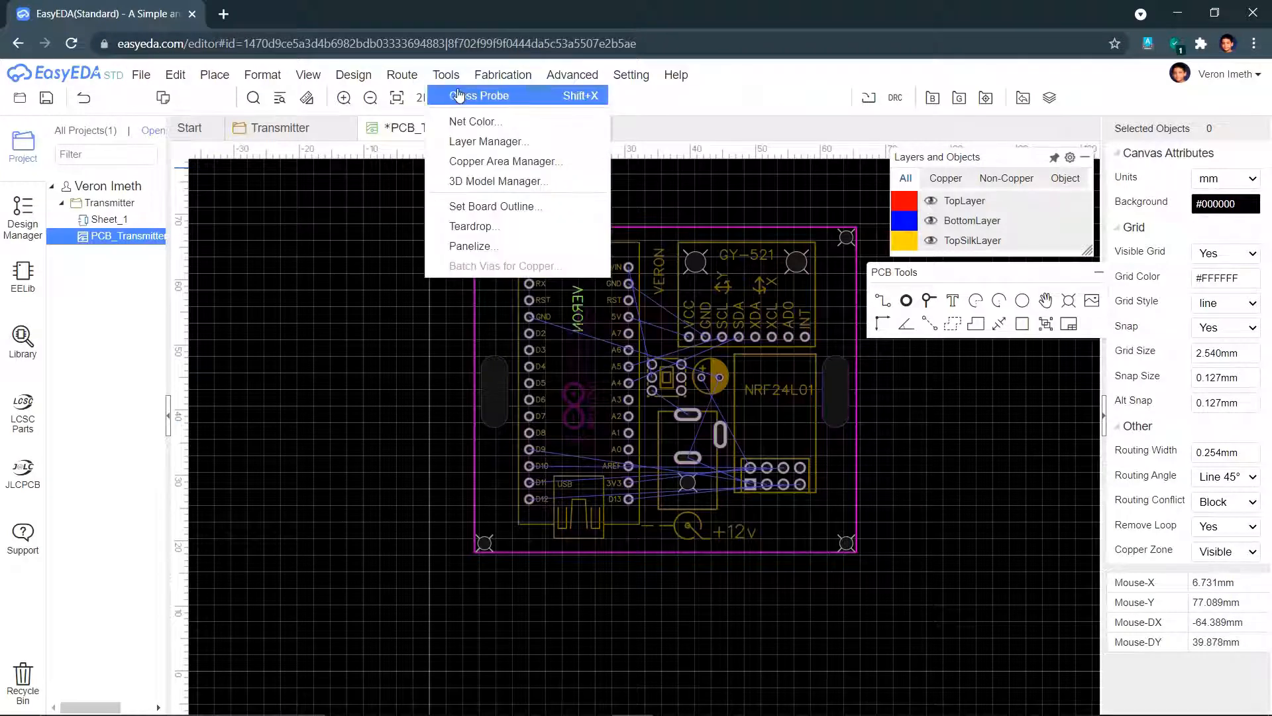
click(449, 99)
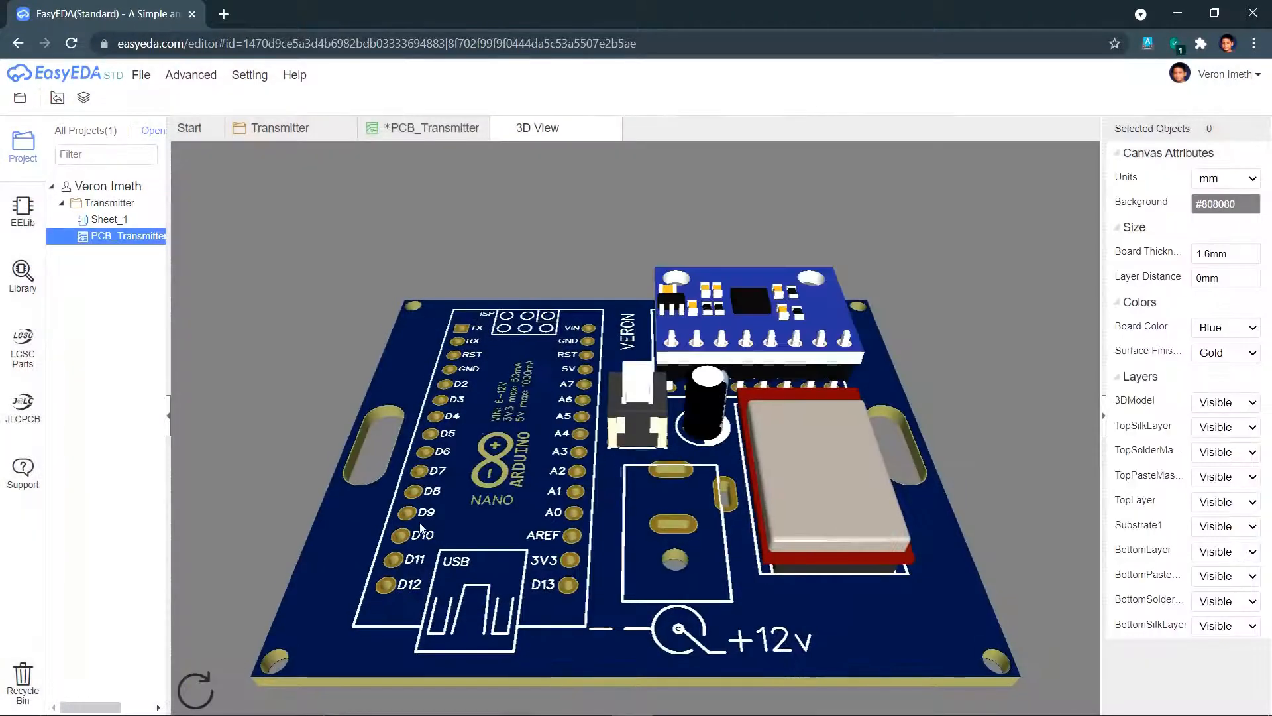
right_drag(420, 528, 442, 563)
drag(679, 302, 689, 379)
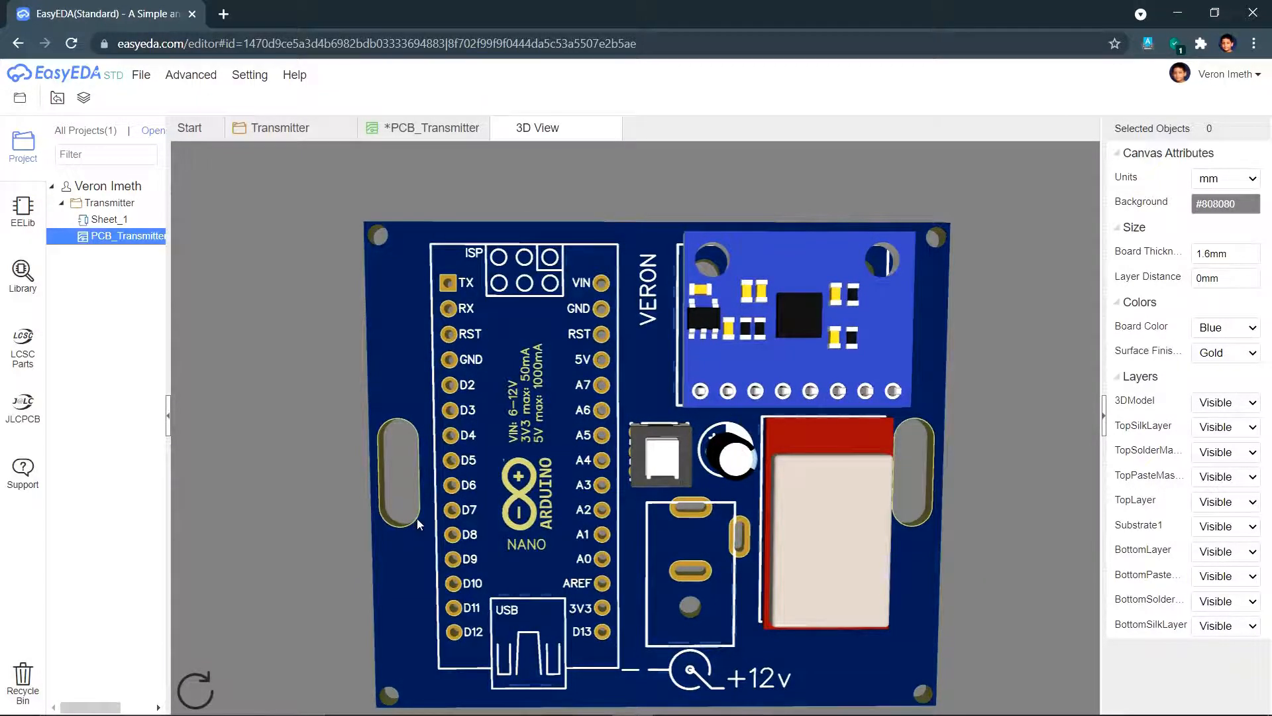
drag(418, 523, 212, 502)
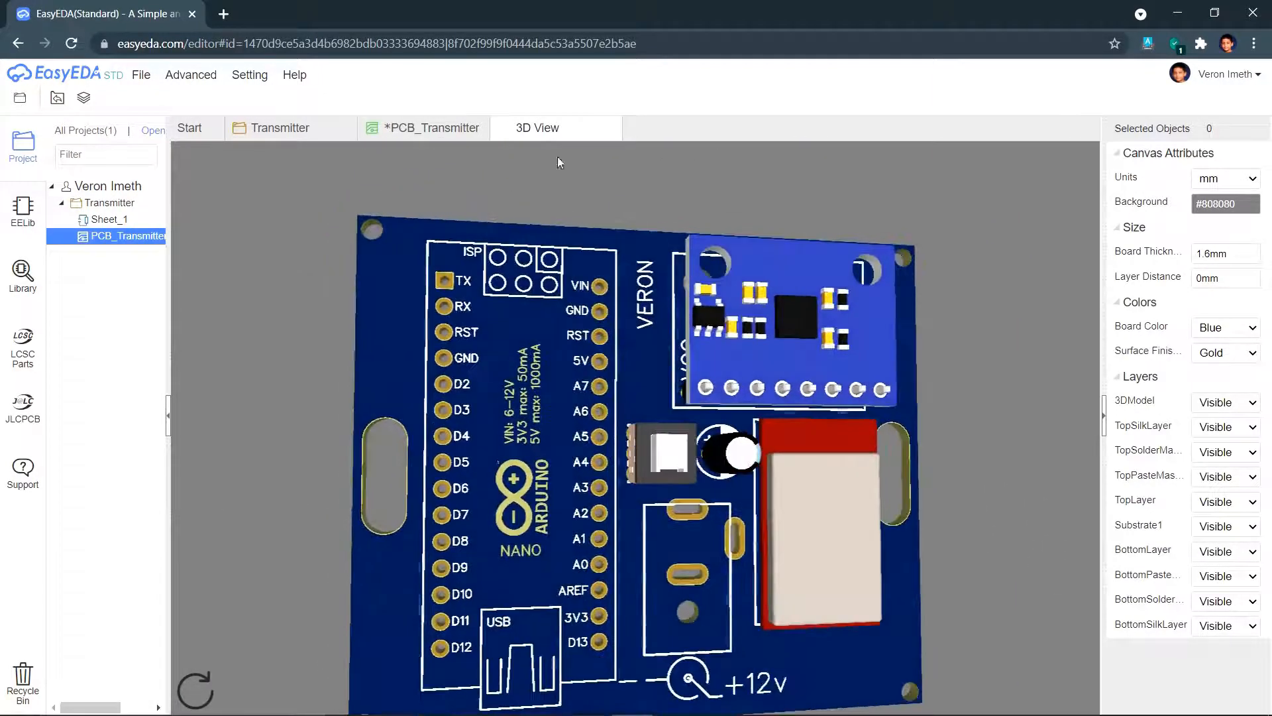
click(611, 129)
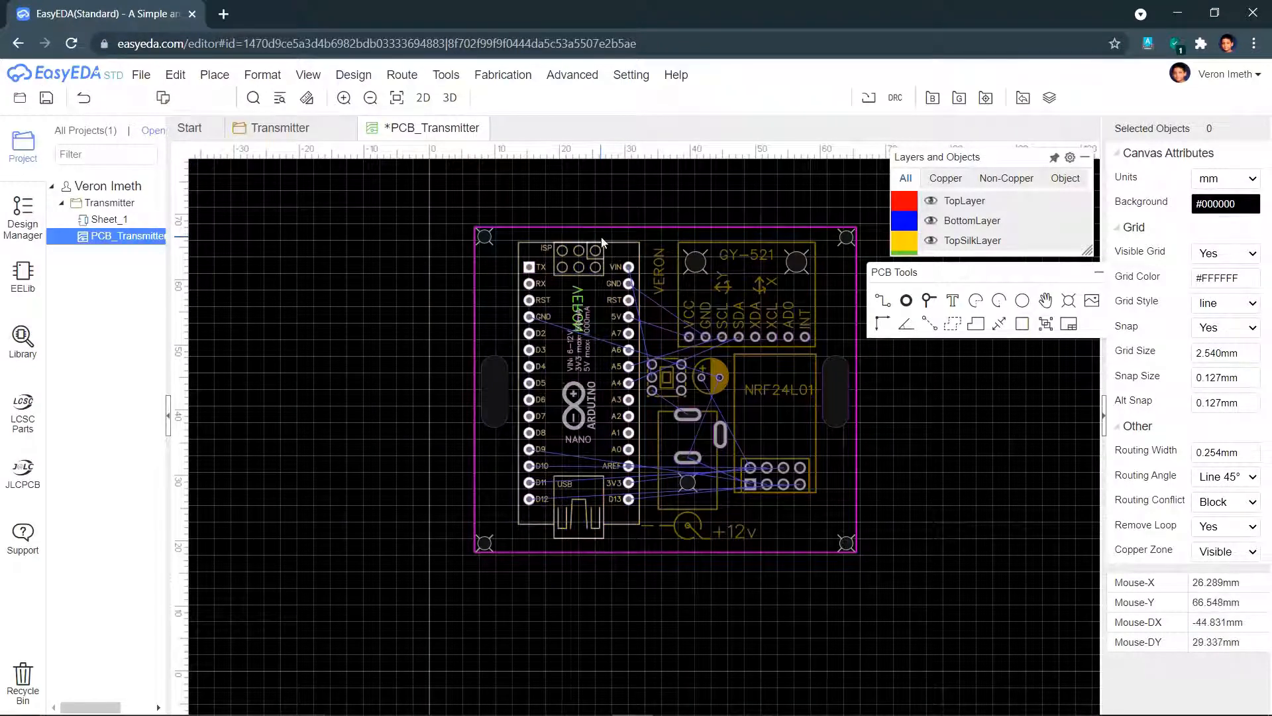
mouse_move(133, 75)
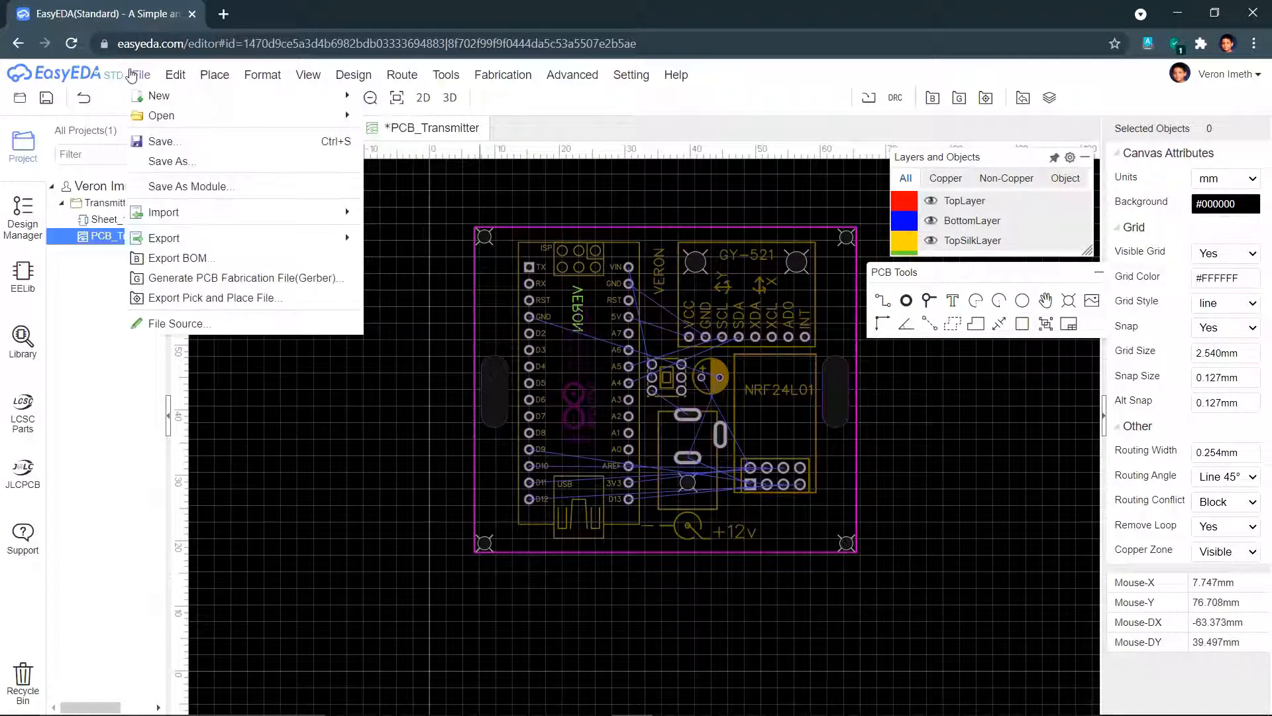
- Sign back in with Google after the session expired and save the PCB_Transmitter board
click(165, 141)
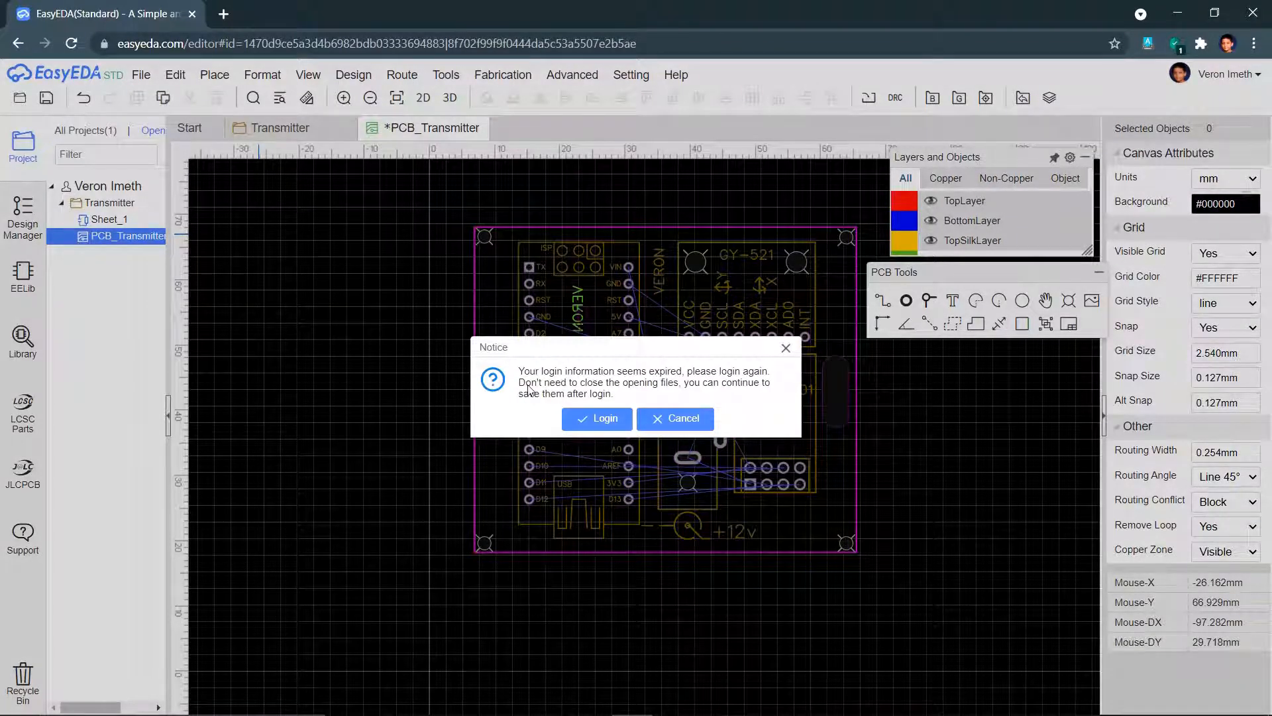
click(597, 417)
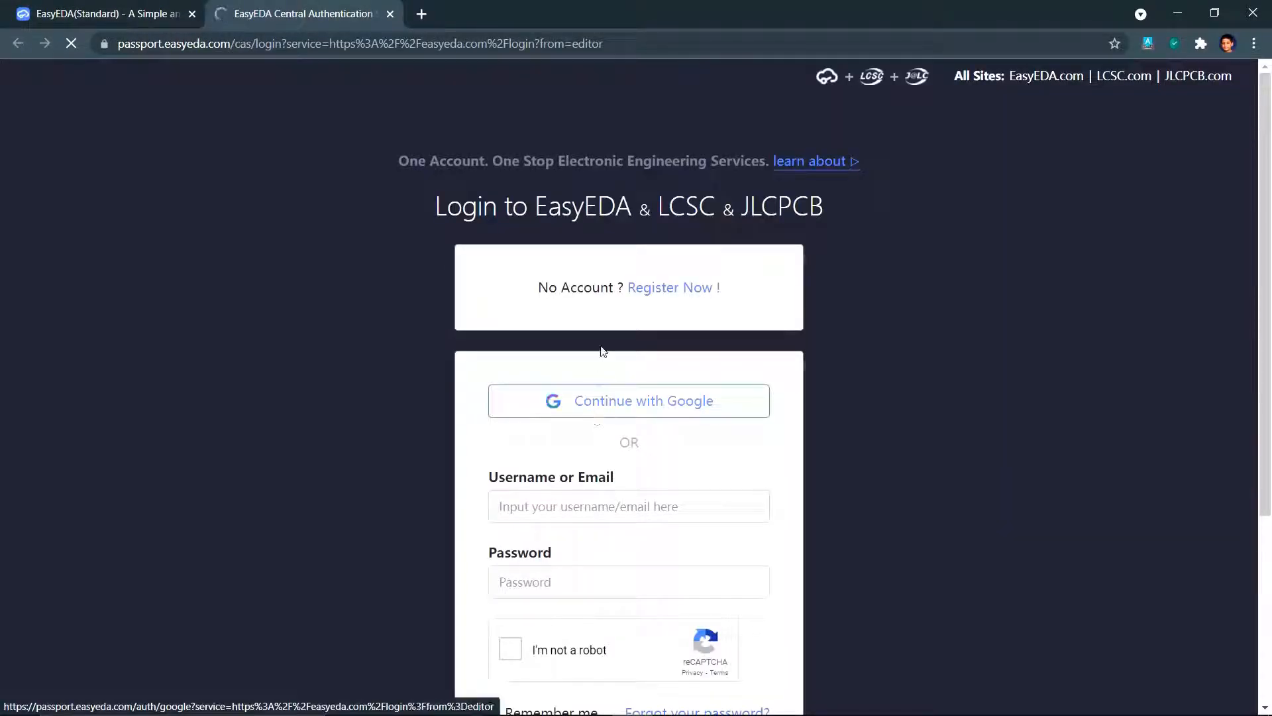
click(643, 401)
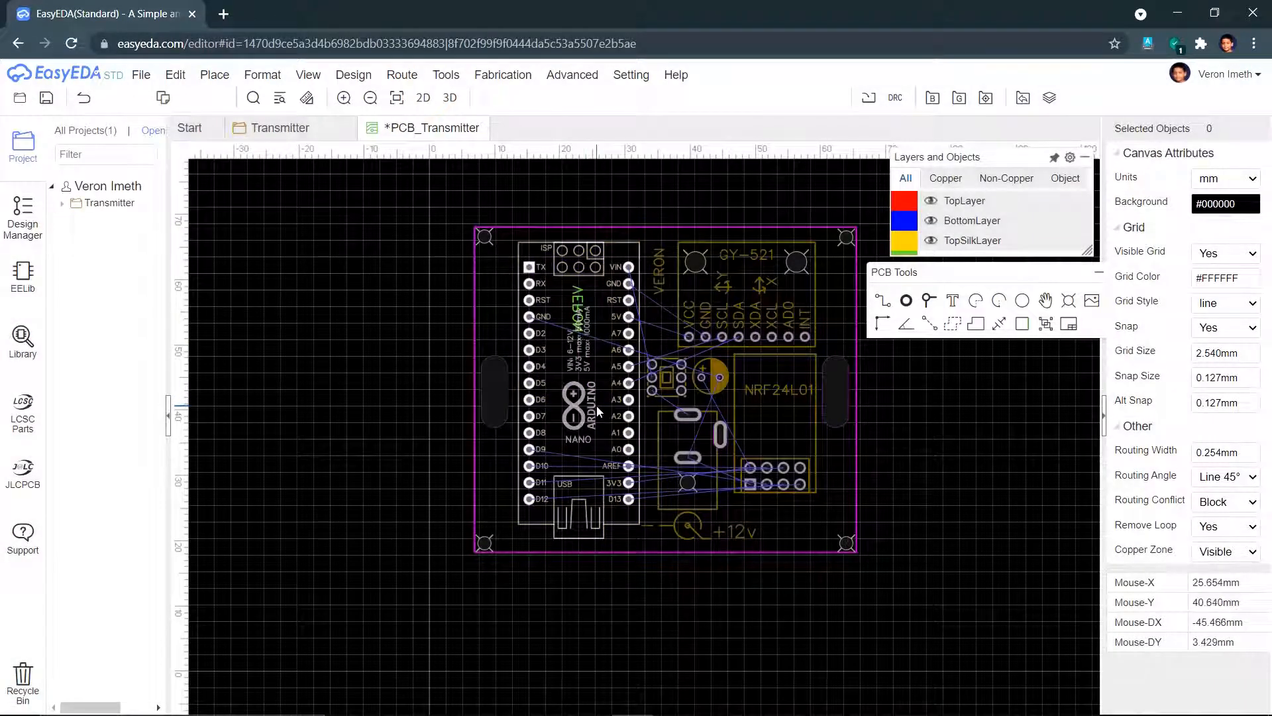
key(ctrl+s)
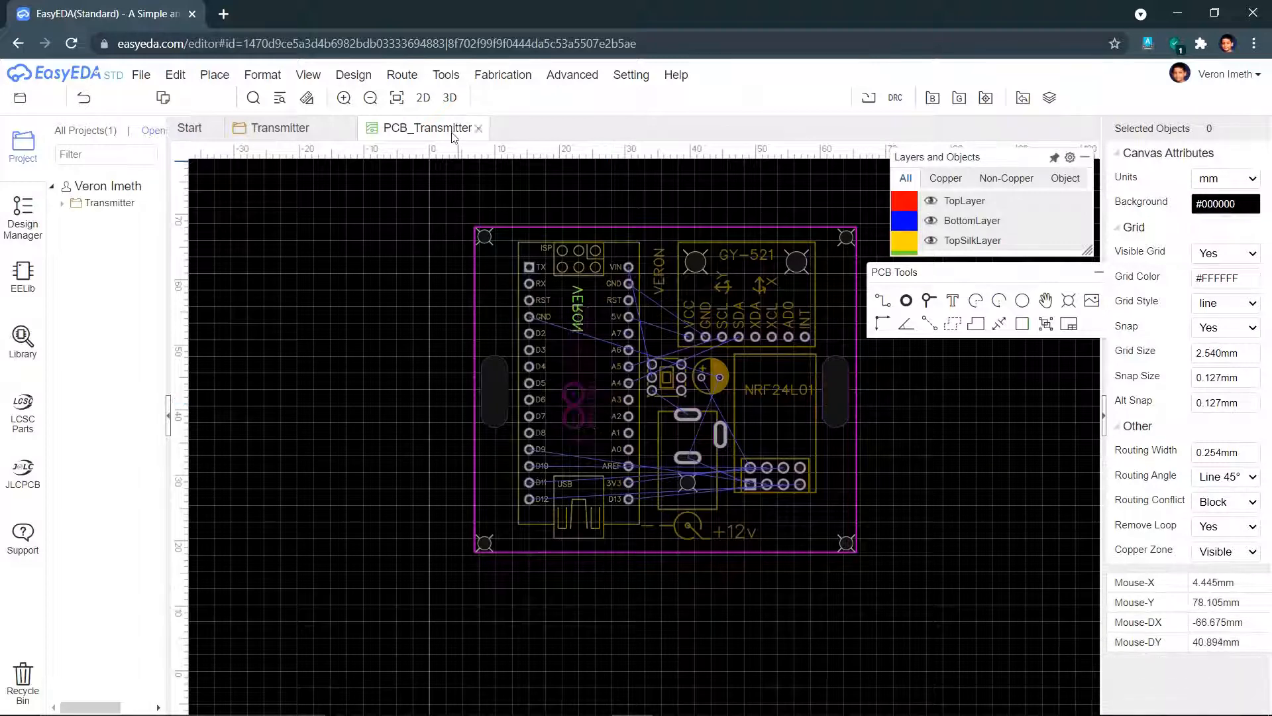
- Open the Auto Router Config dialog for PCB_Transmitter and its local router install guide
click(401, 75)
mouse_move(435, 100)
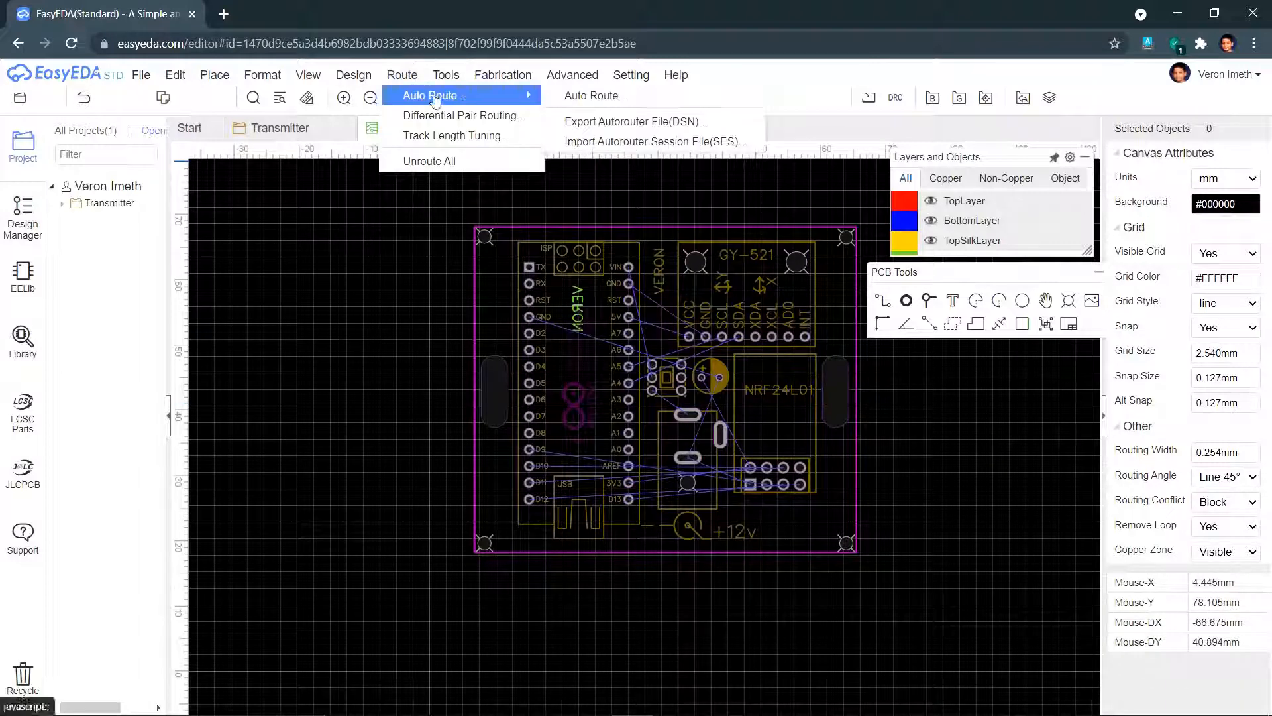
click(560, 98)
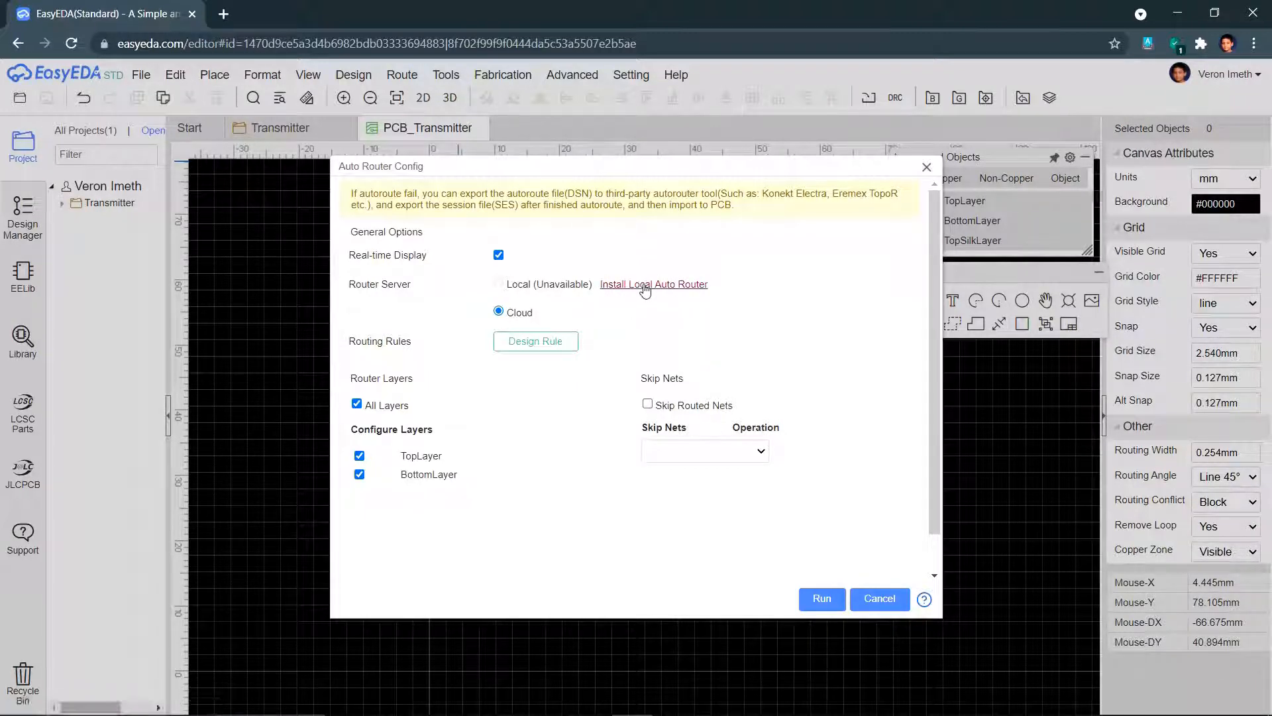
click(645, 285)
- Scroll the docs guide down to the Local Auto Router download section
scroll(645, 291, down, 14)
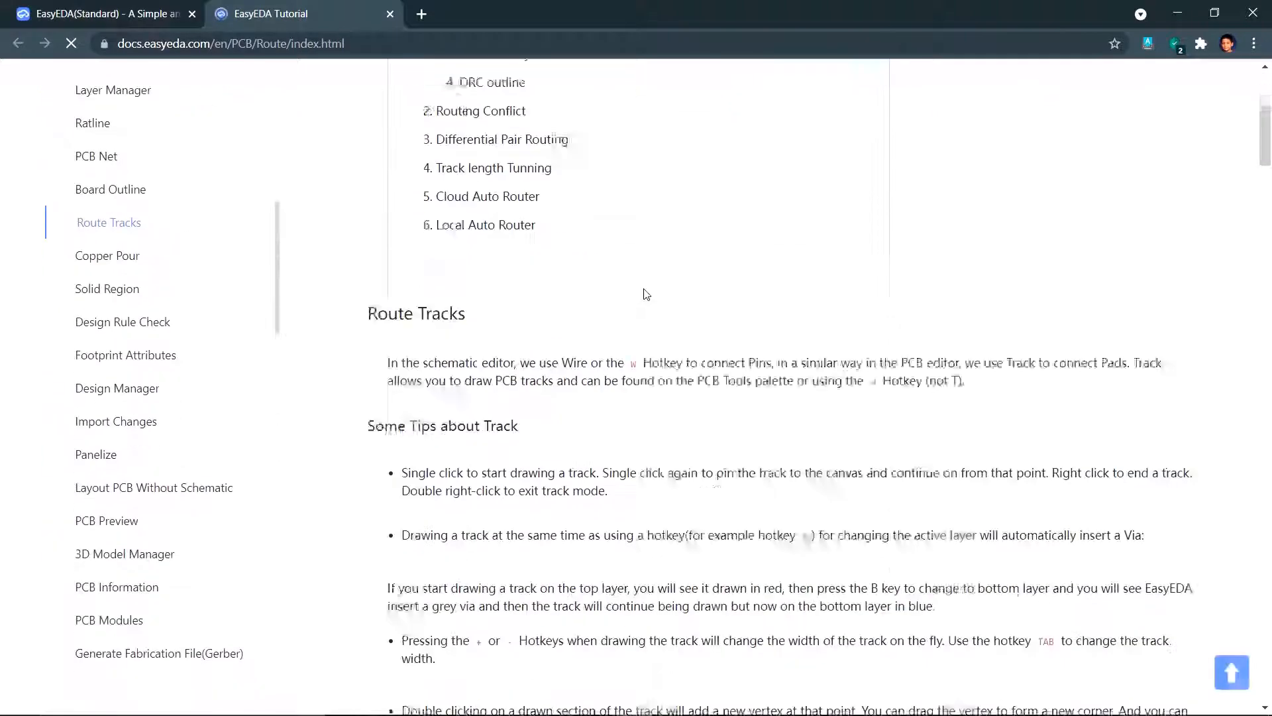
scroll(645, 297, down, 20)
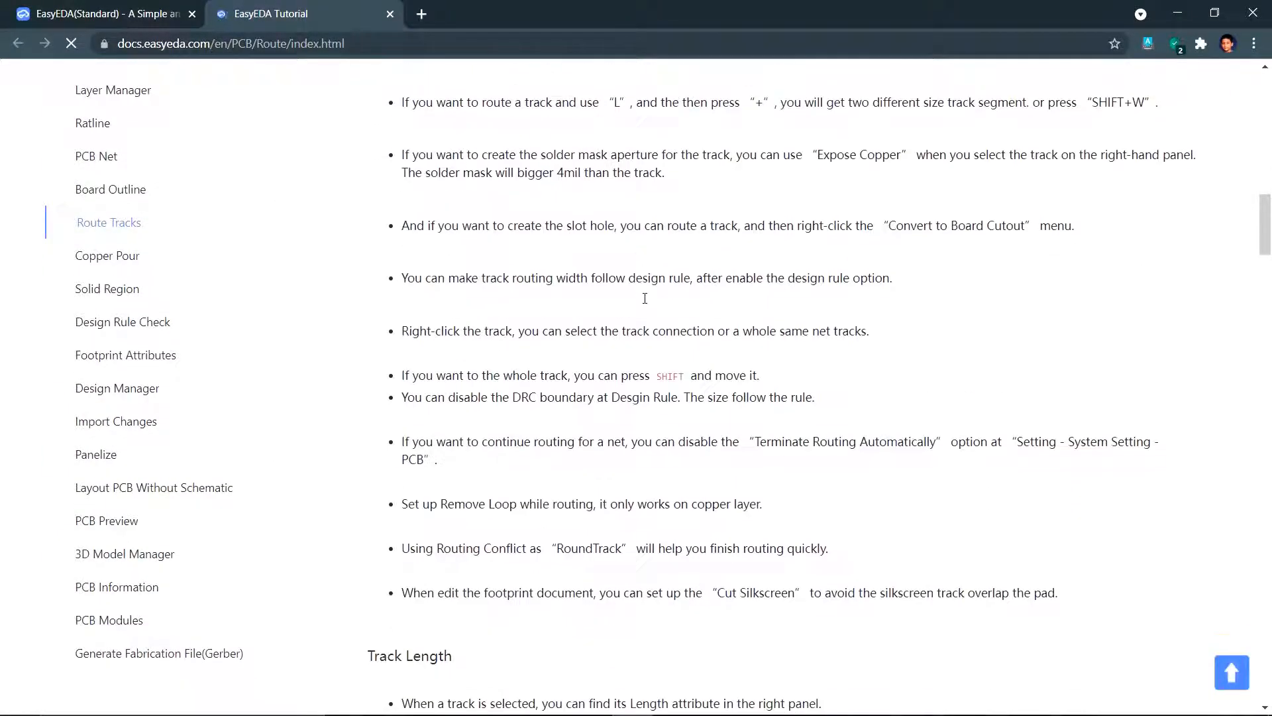
scroll(644, 297, down, 15)
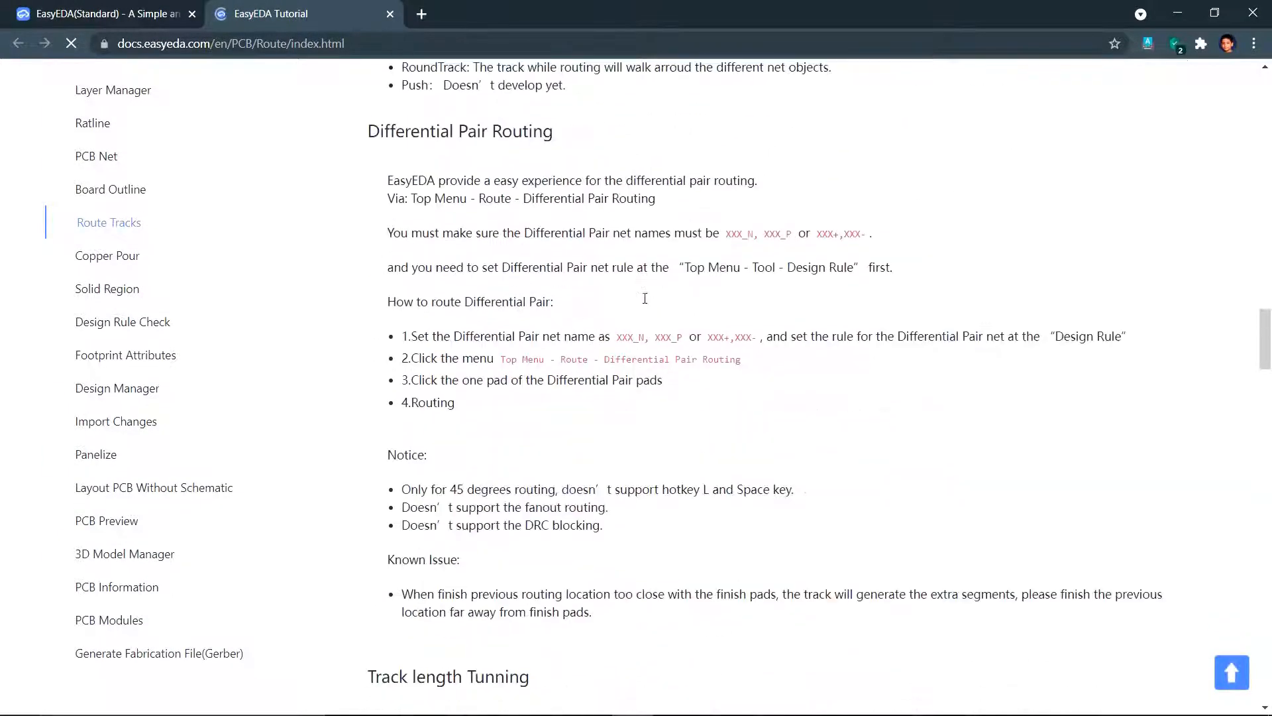
scroll(647, 316, down, 15)
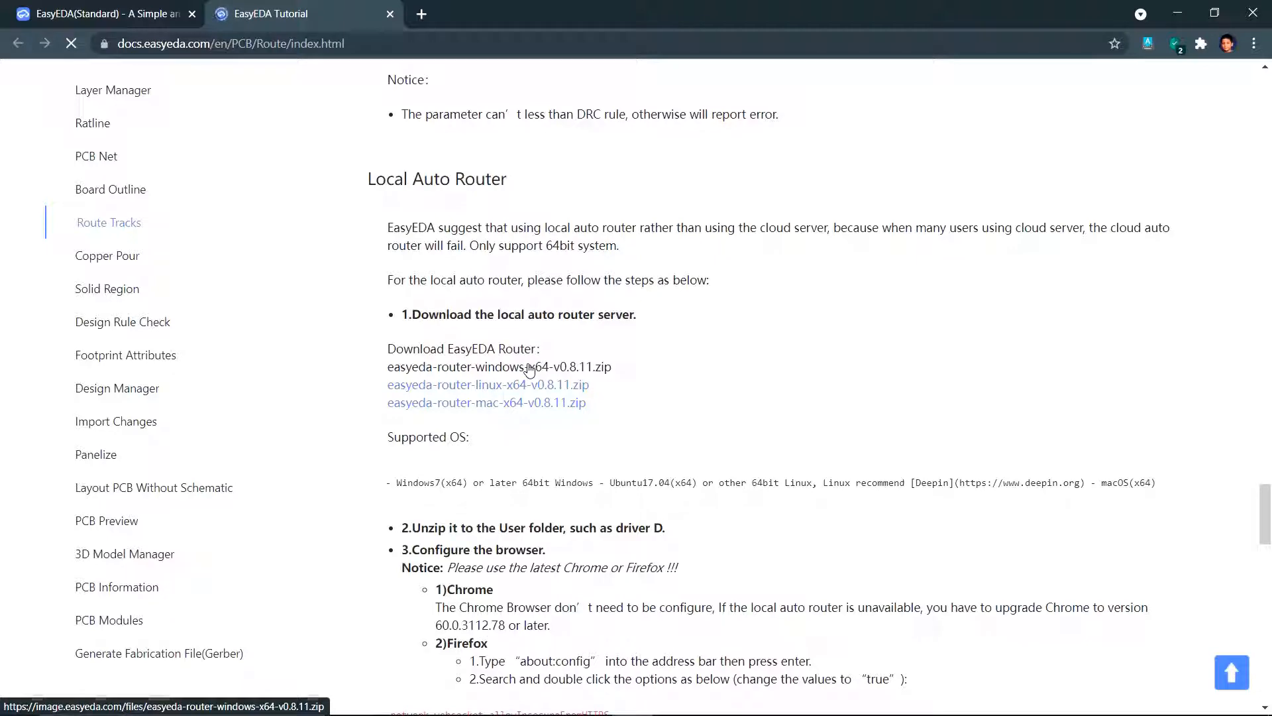
- Close the docs tab, cancel the Auto Router Config dialog, and switch to the Compressed folder window
click(390, 15)
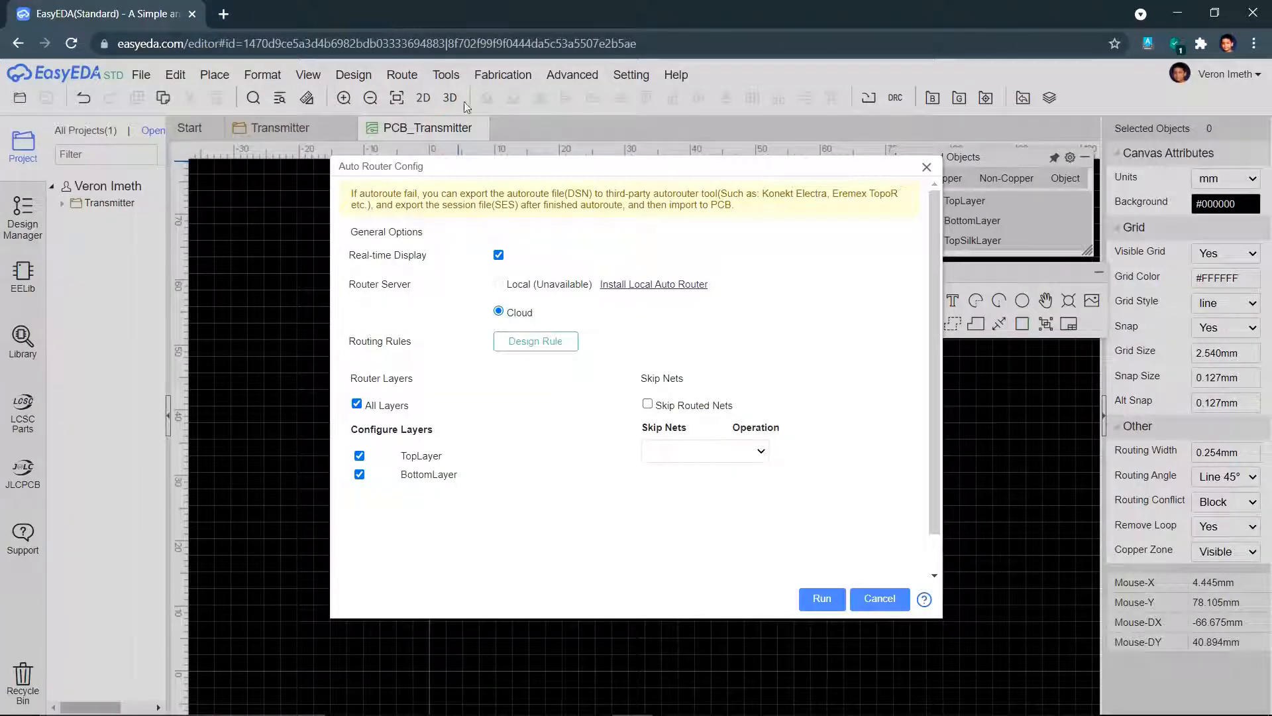
click(880, 598)
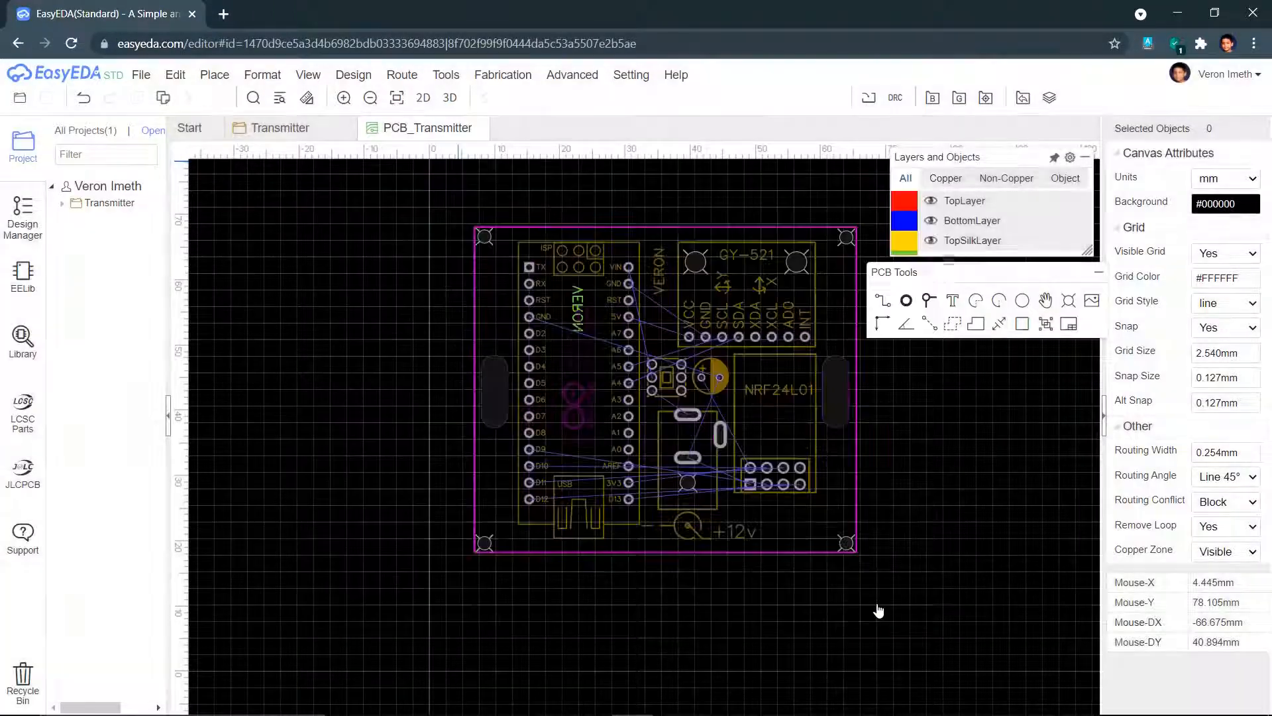
key(alt+Tab)
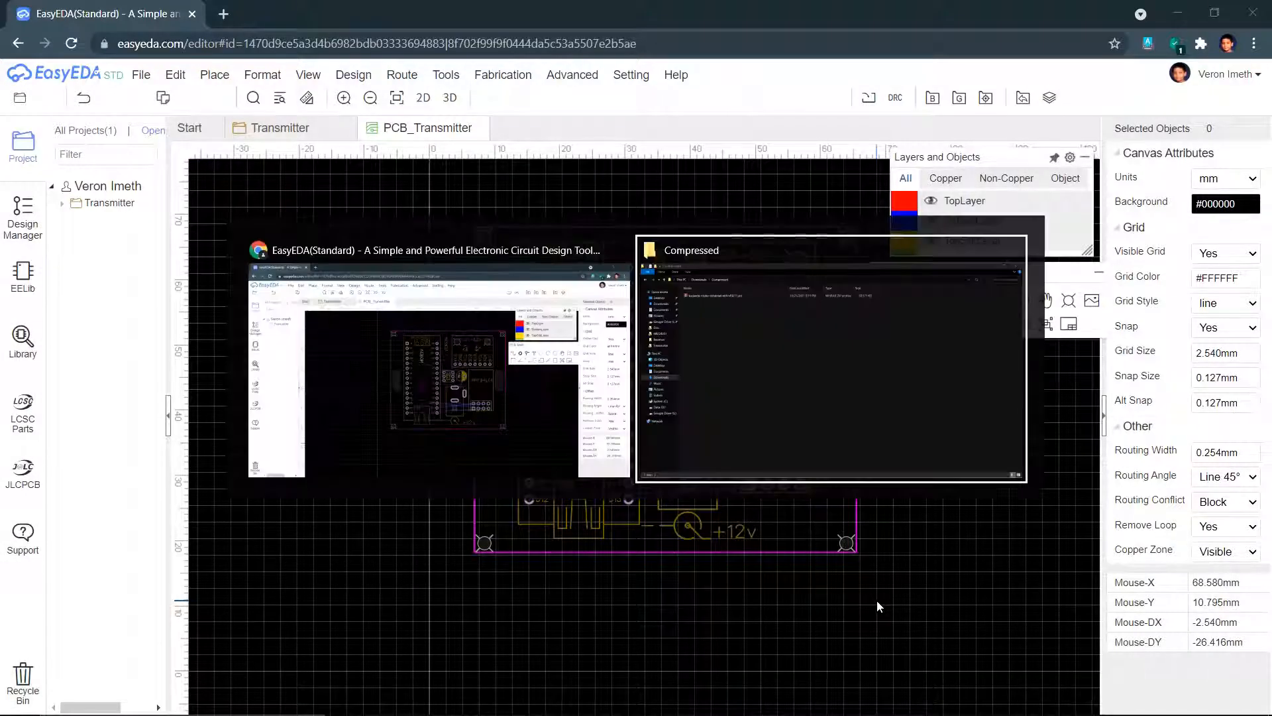
- Extract easyeda-router-windows-x64-v0.8.11.zip into its own folder
click(253, 113)
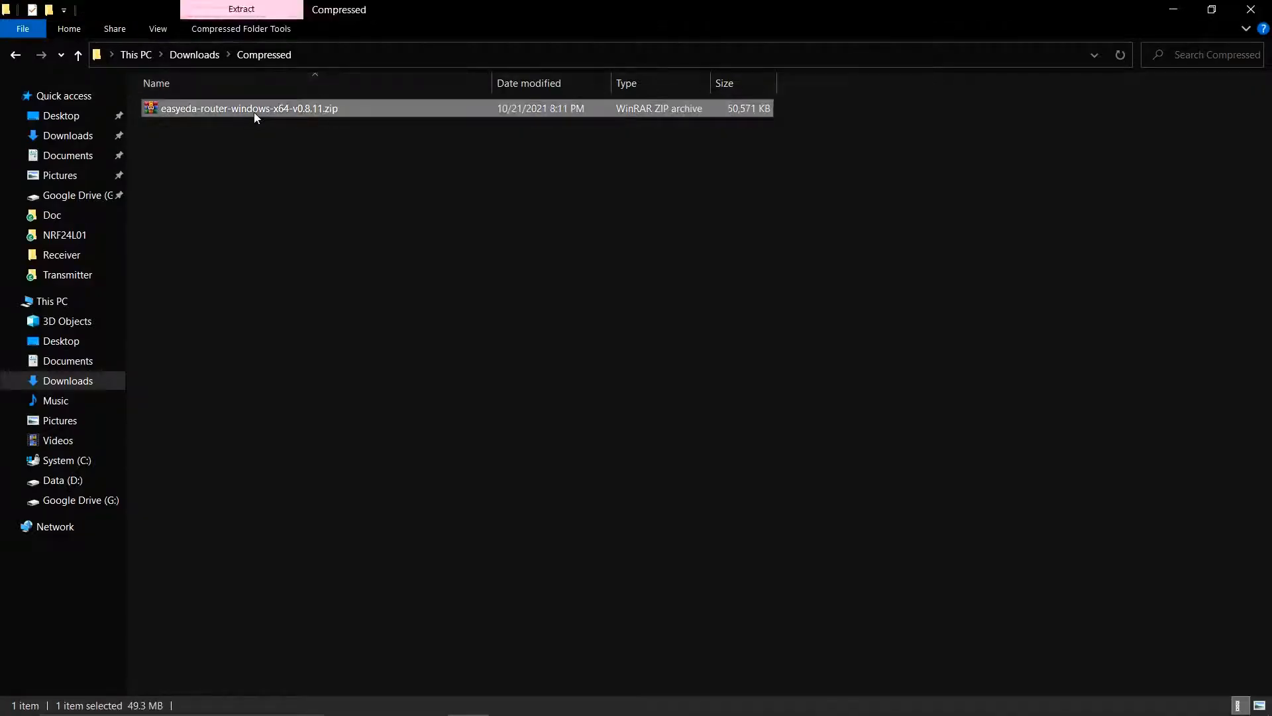
right_click(253, 112)
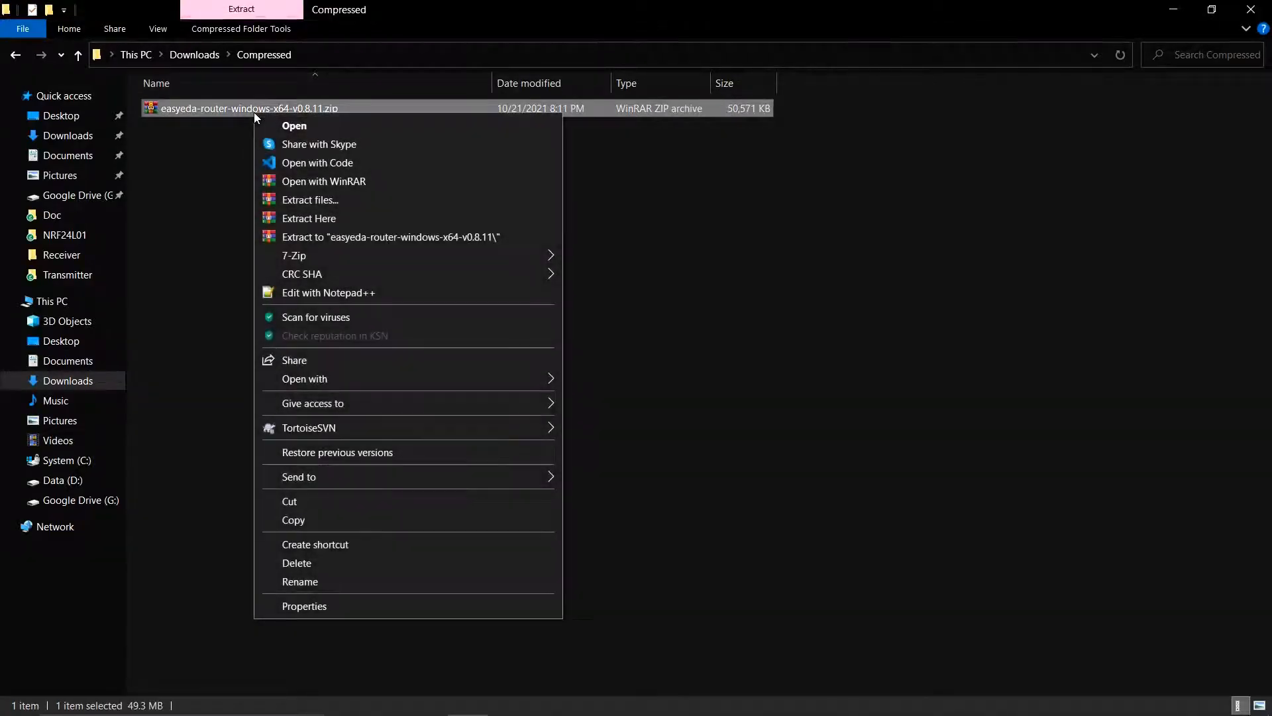
click(333, 239)
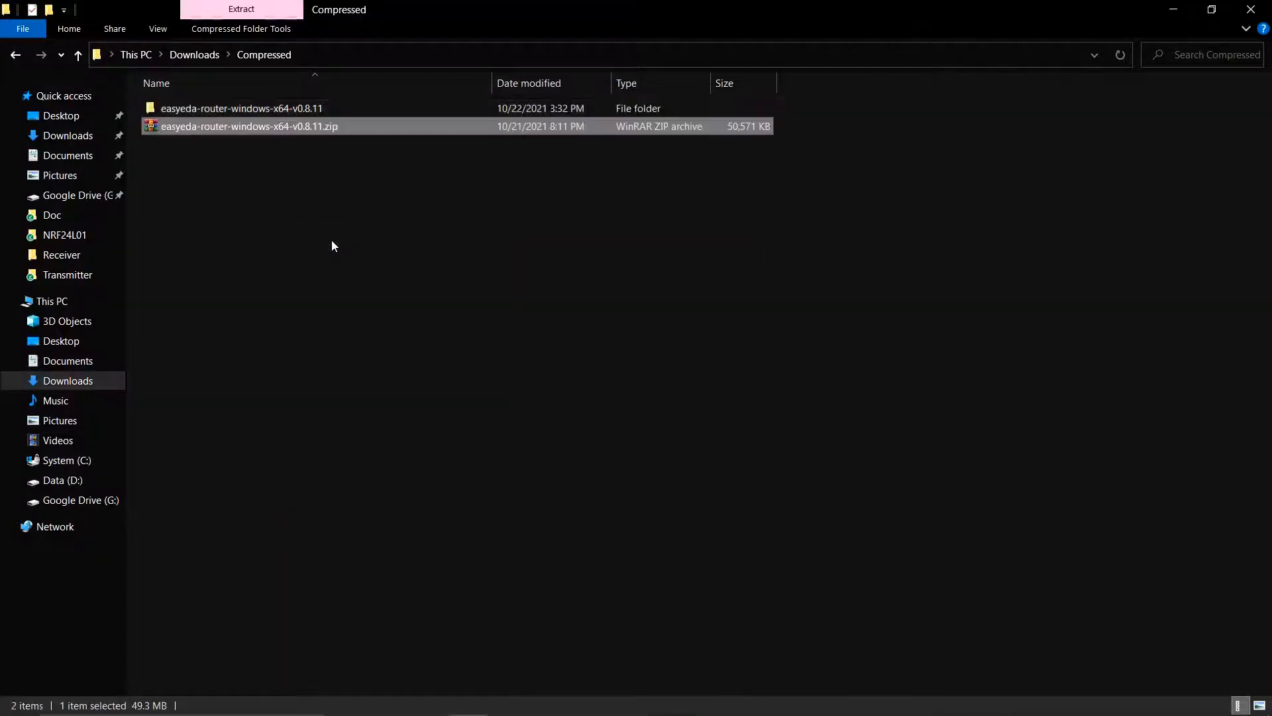
- Run win64.bat from the extracted router folder to start the local autorouter, then return to the browser
double_click(290, 109)
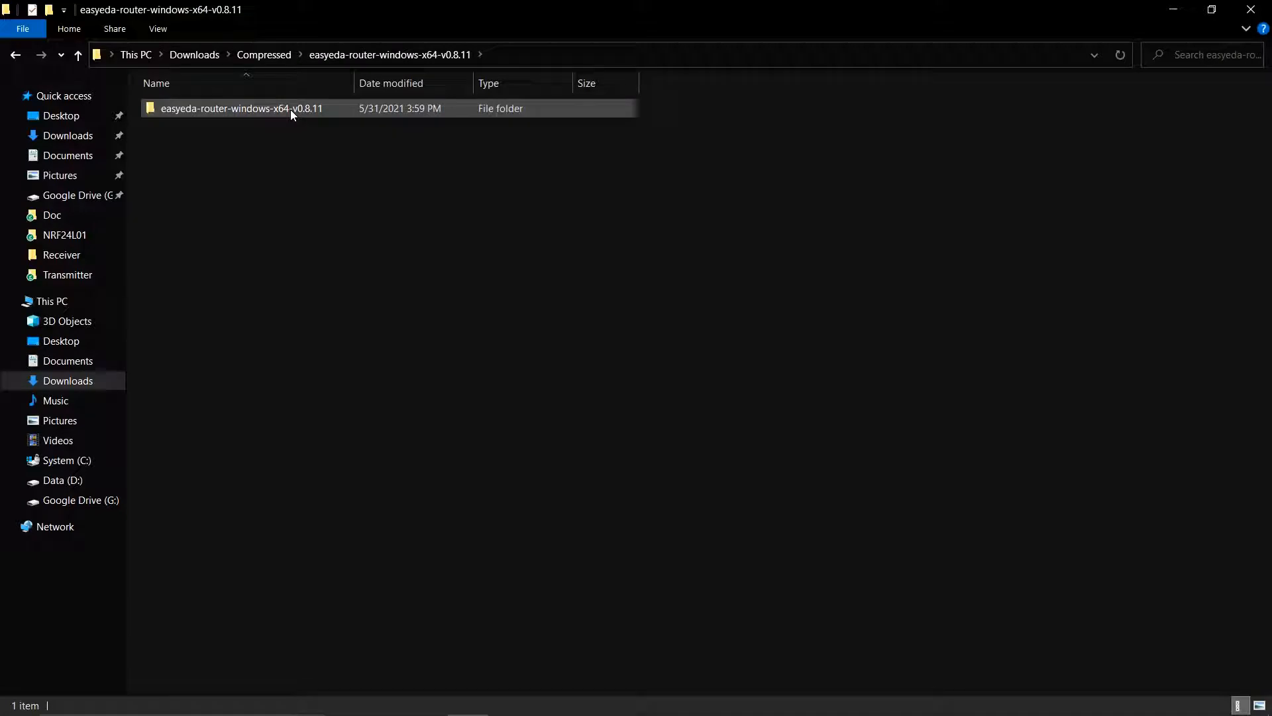
double_click(290, 109)
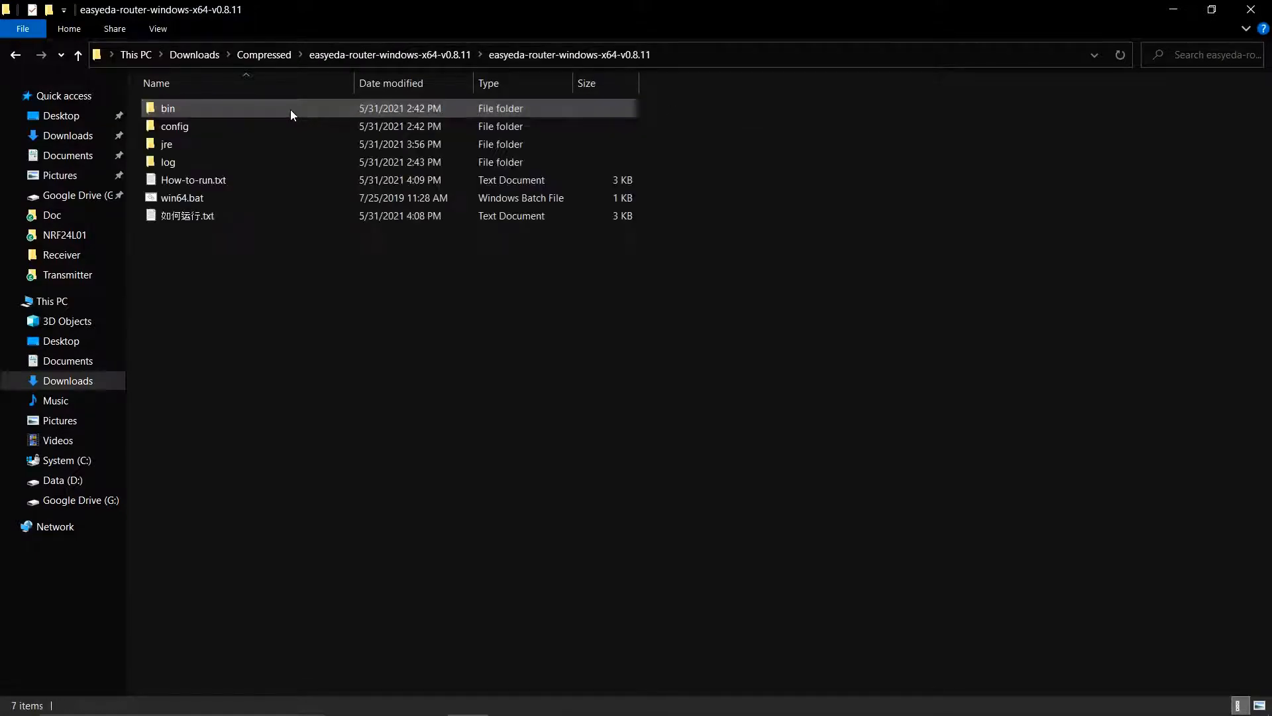
double_click(201, 204)
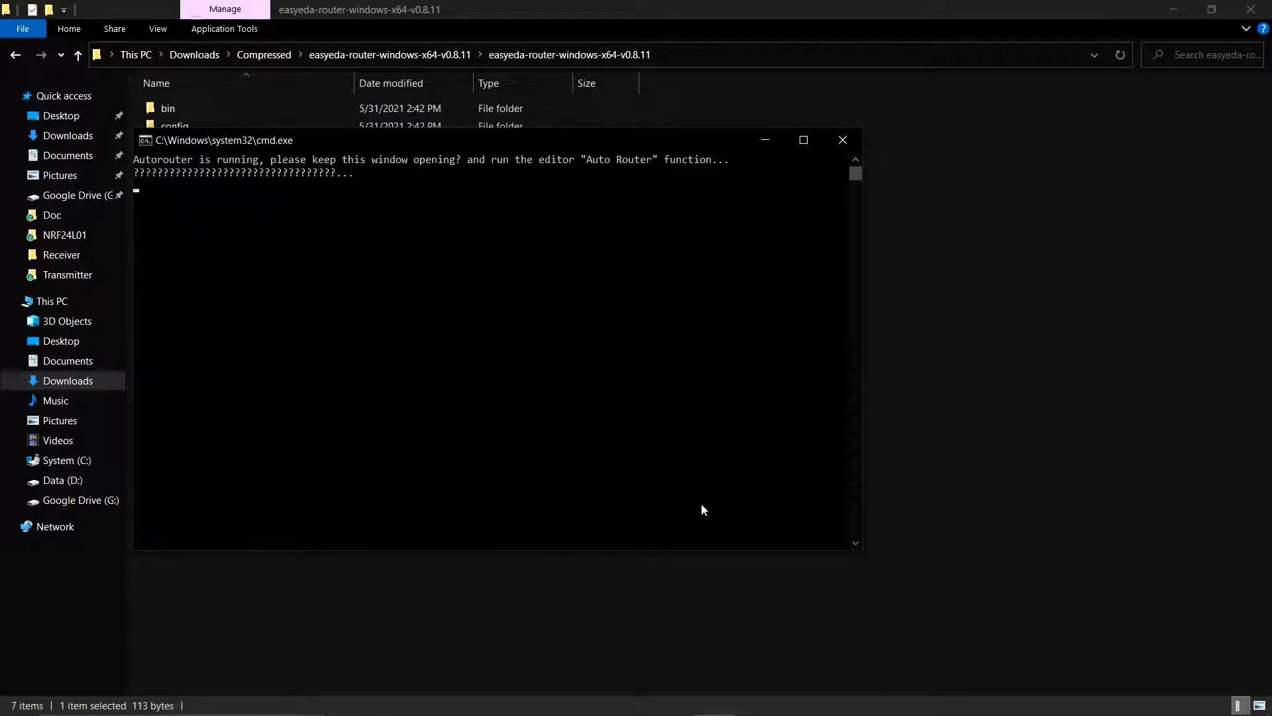
key(alt+Tab)
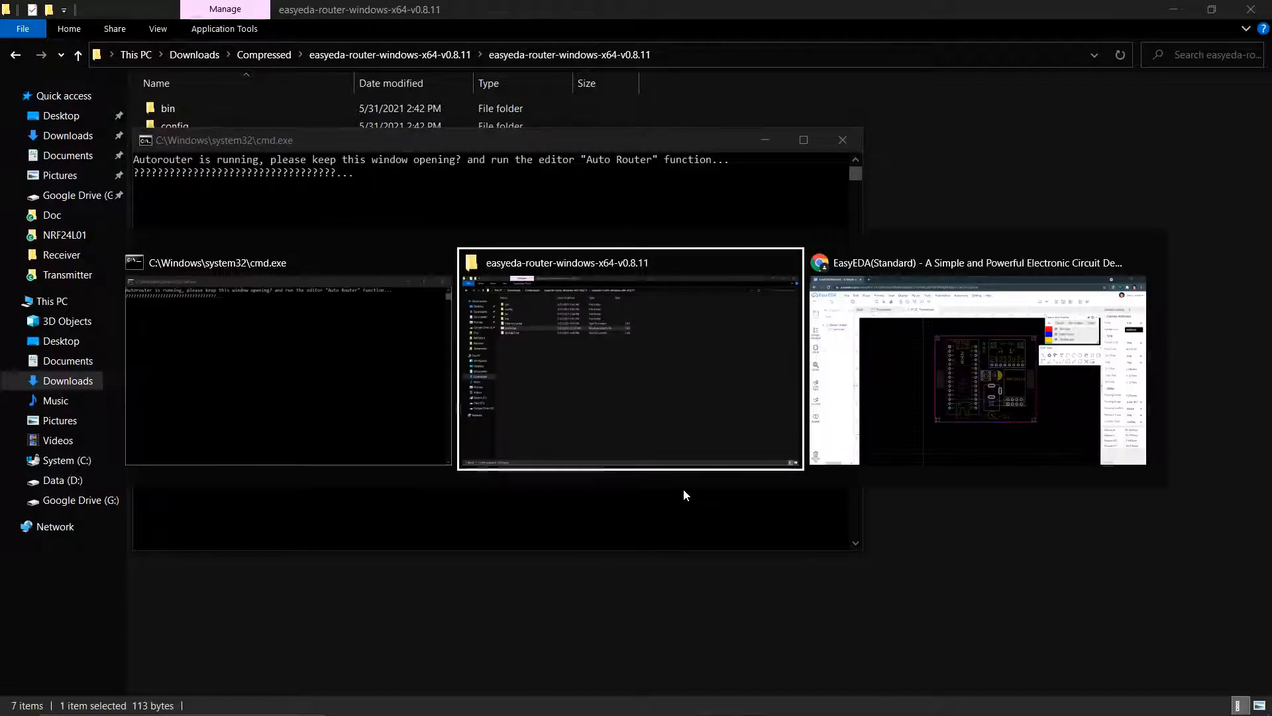
key(alt+Tab)
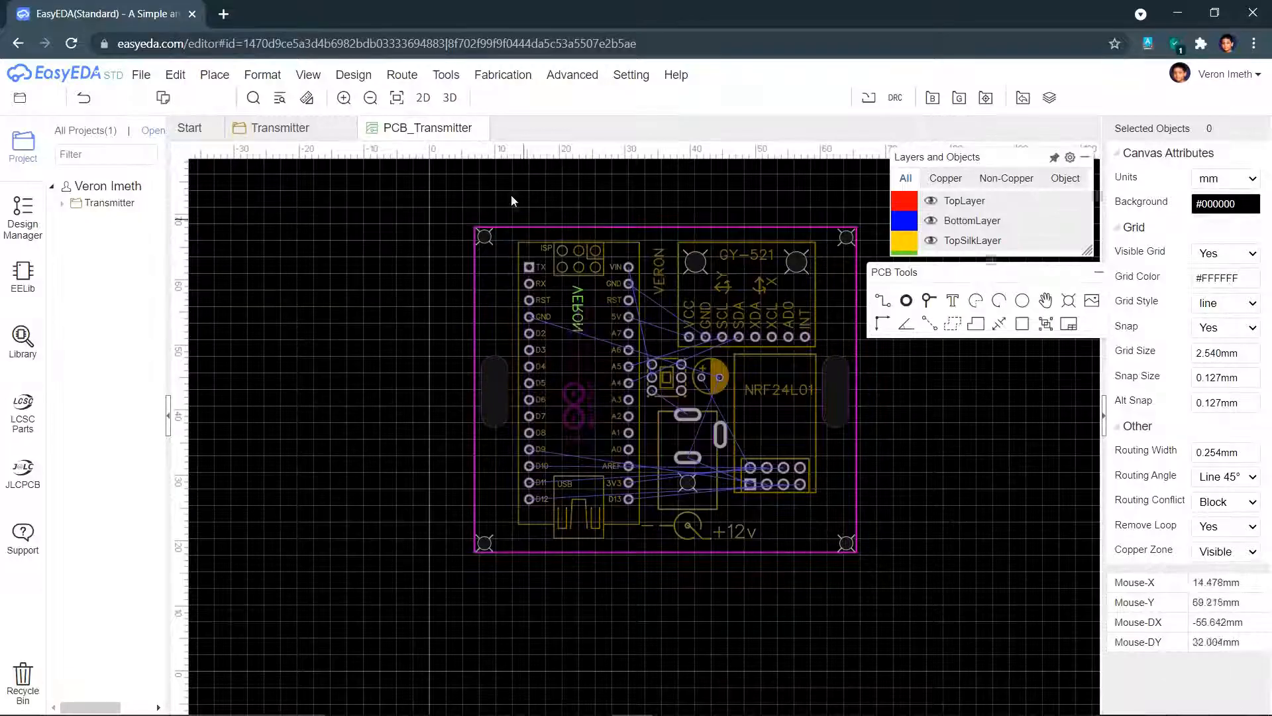
- Autoroute all 57 connections on BottomLayer only with the local router, reaching 100% with no vias
click(401, 74)
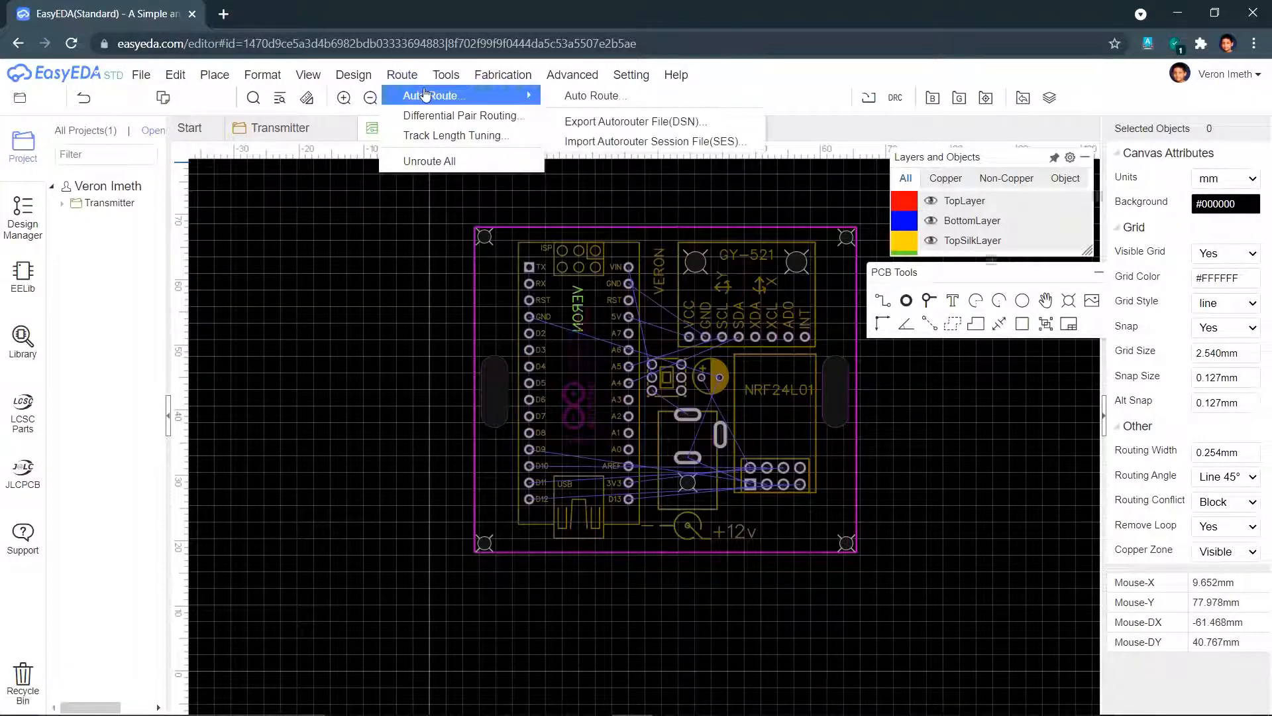
click(566, 97)
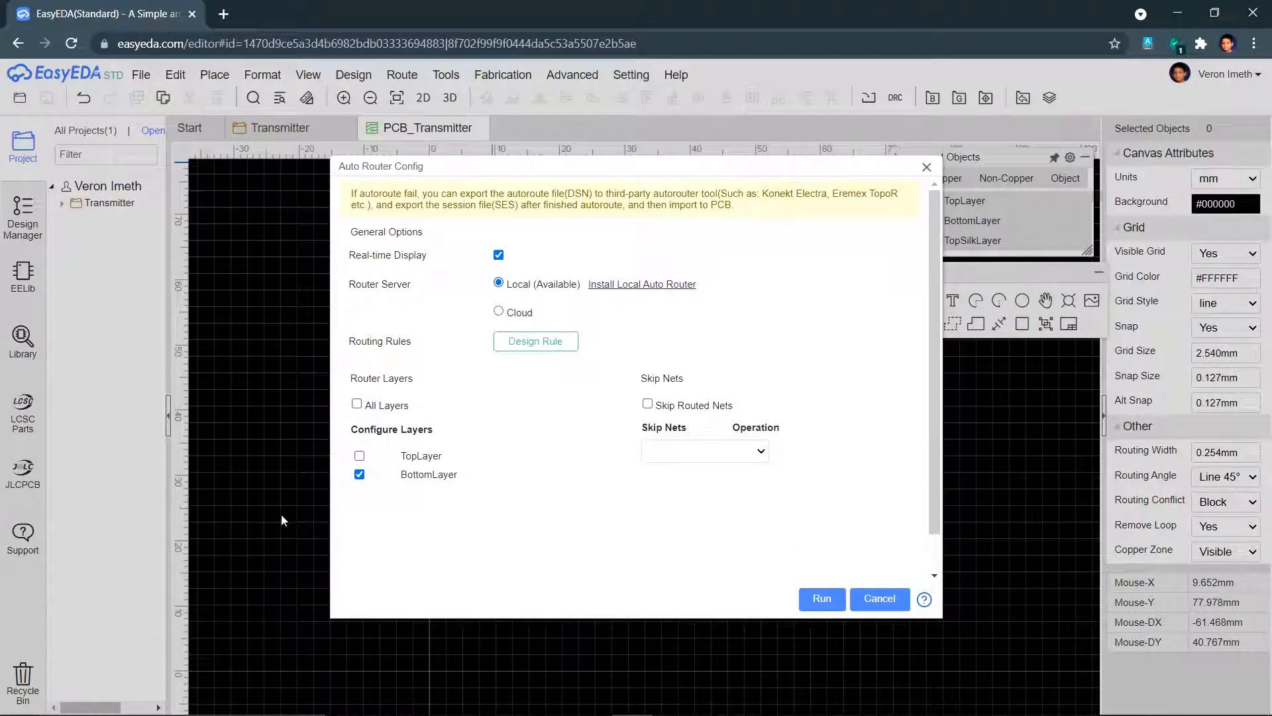
click(822, 600)
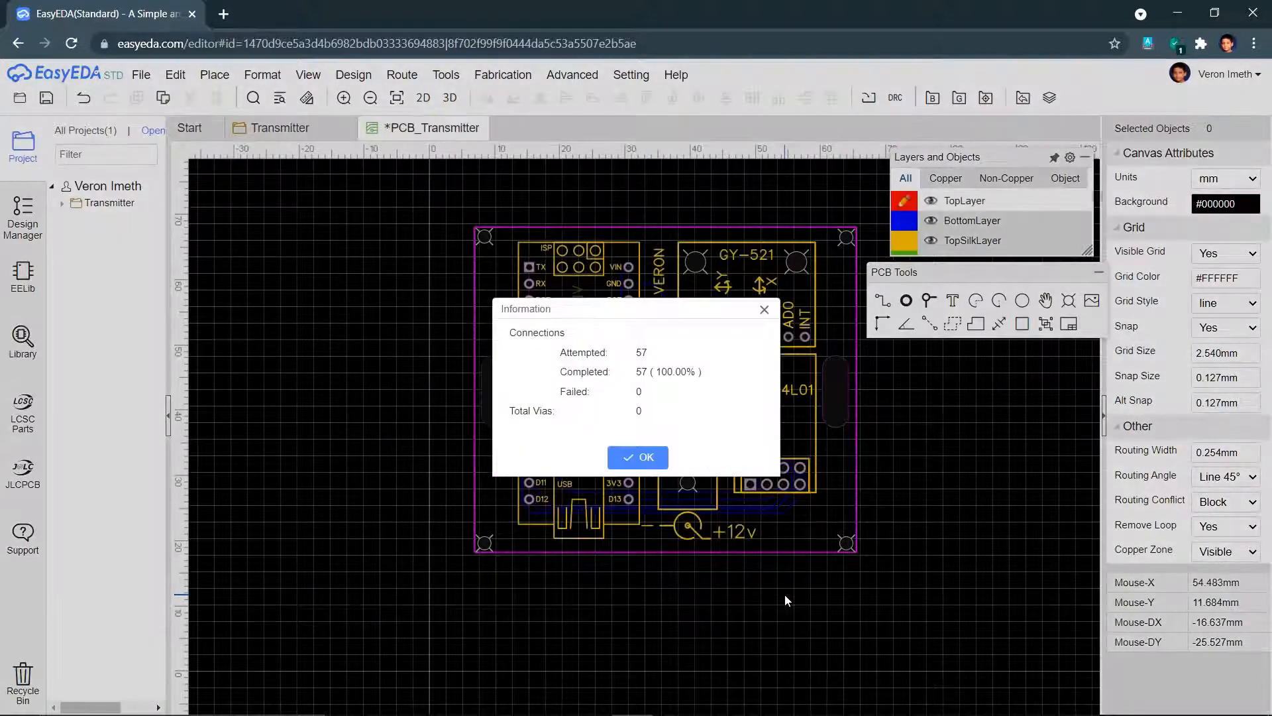
click(648, 459)
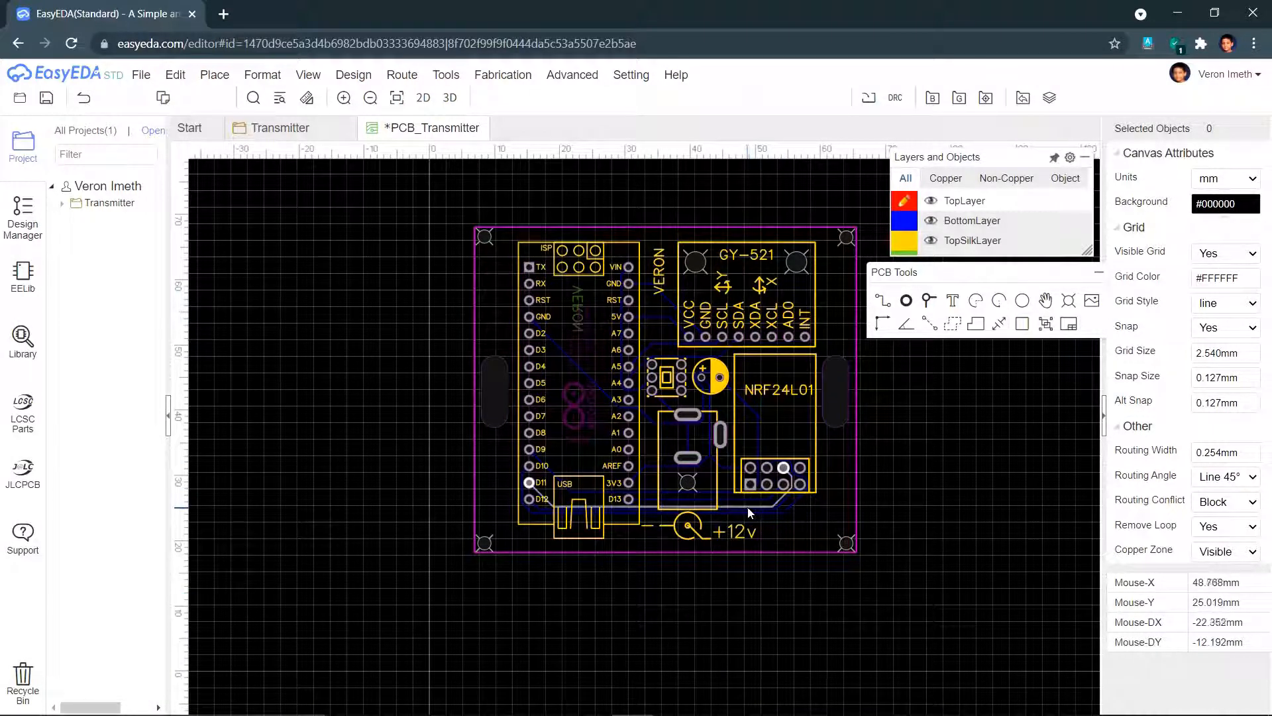
click(450, 98)
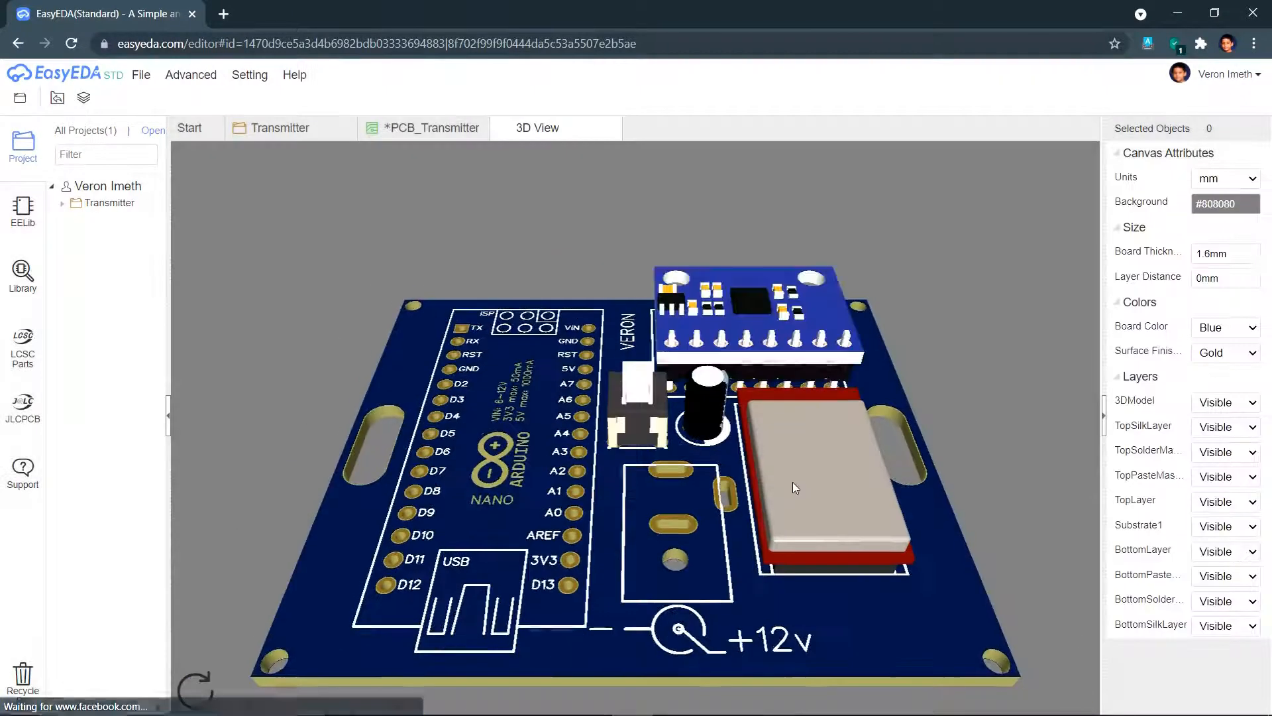
drag(602, 587, 663, 464)
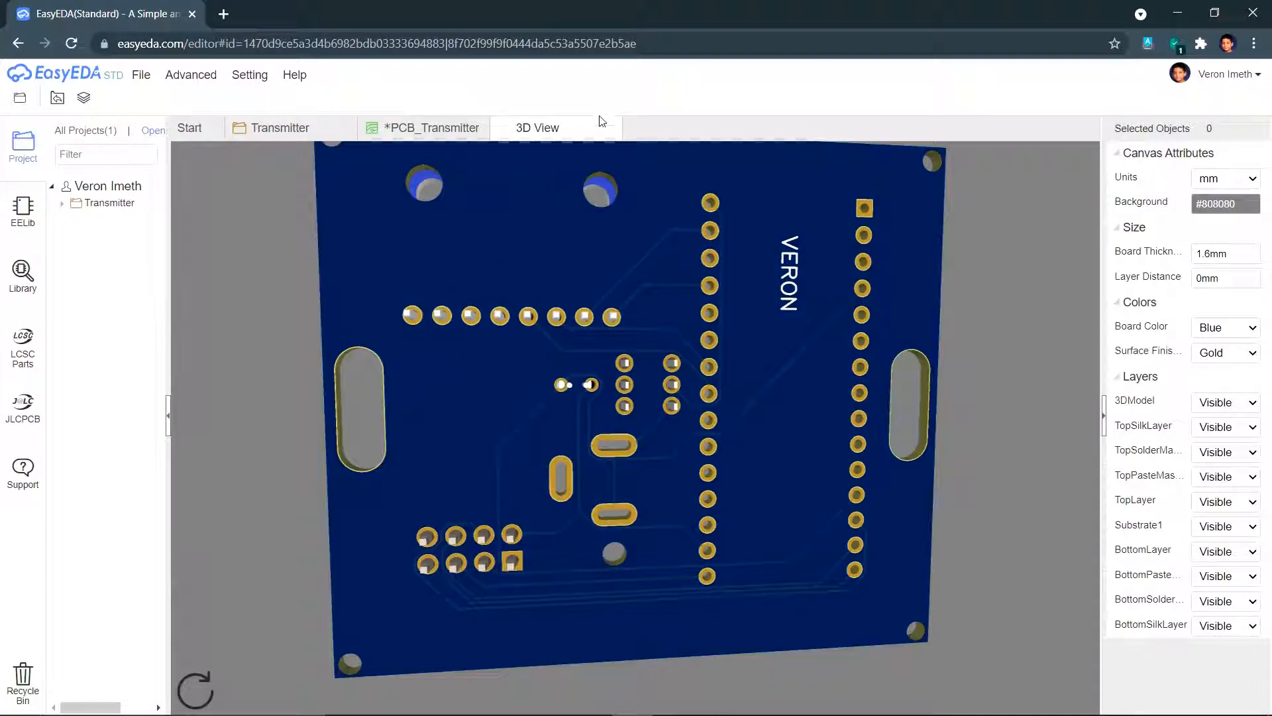
drag(484, 321, 918, 398)
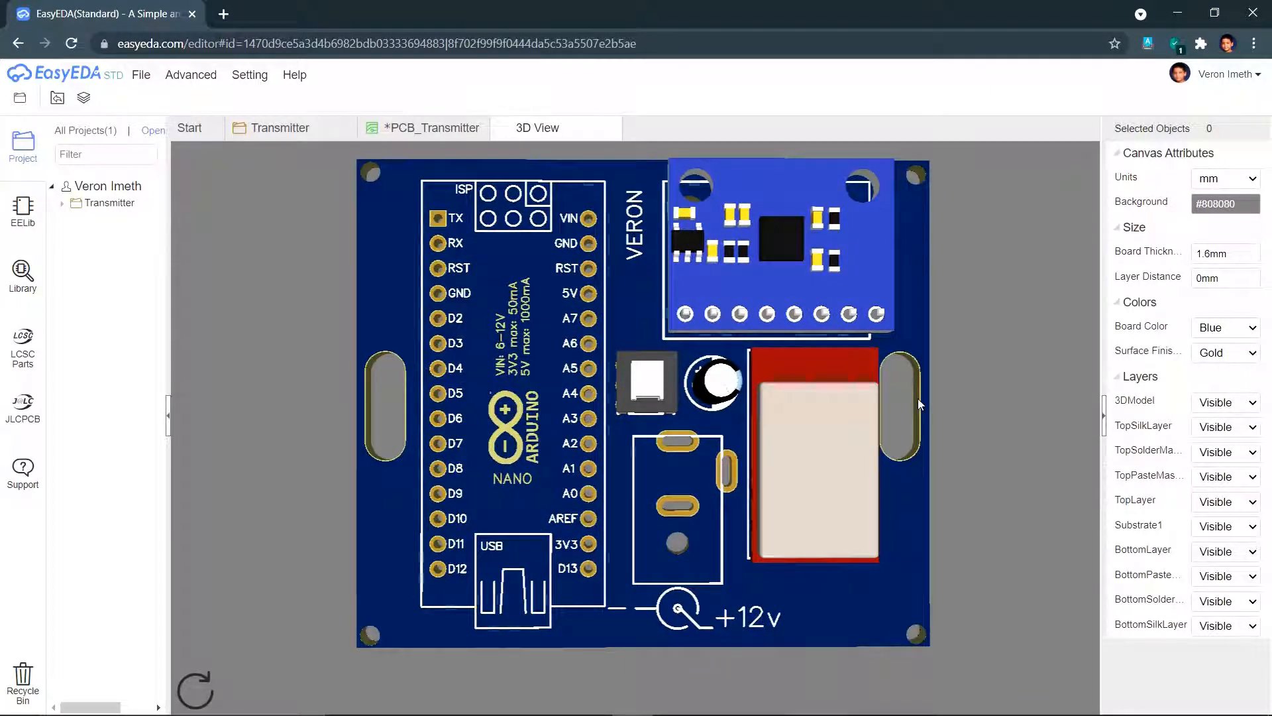
click(610, 128)
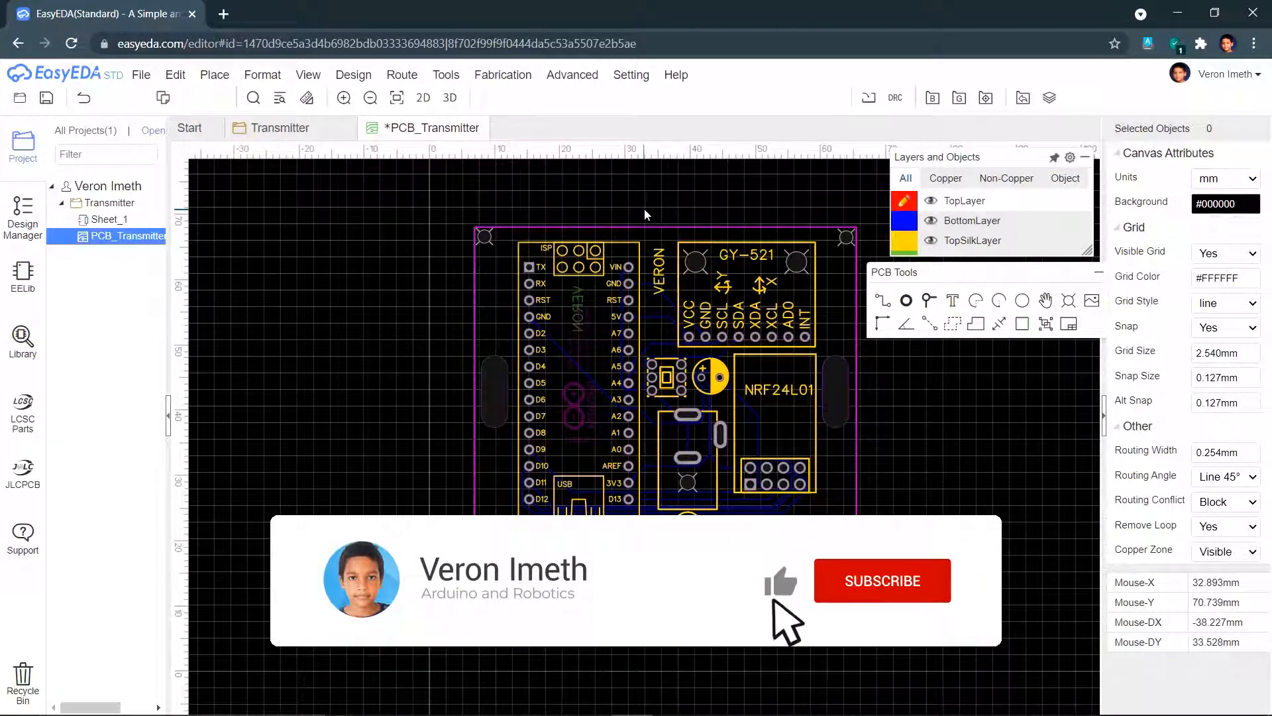
- Save the routed board when the Gerber export asks for it
click(503, 71)
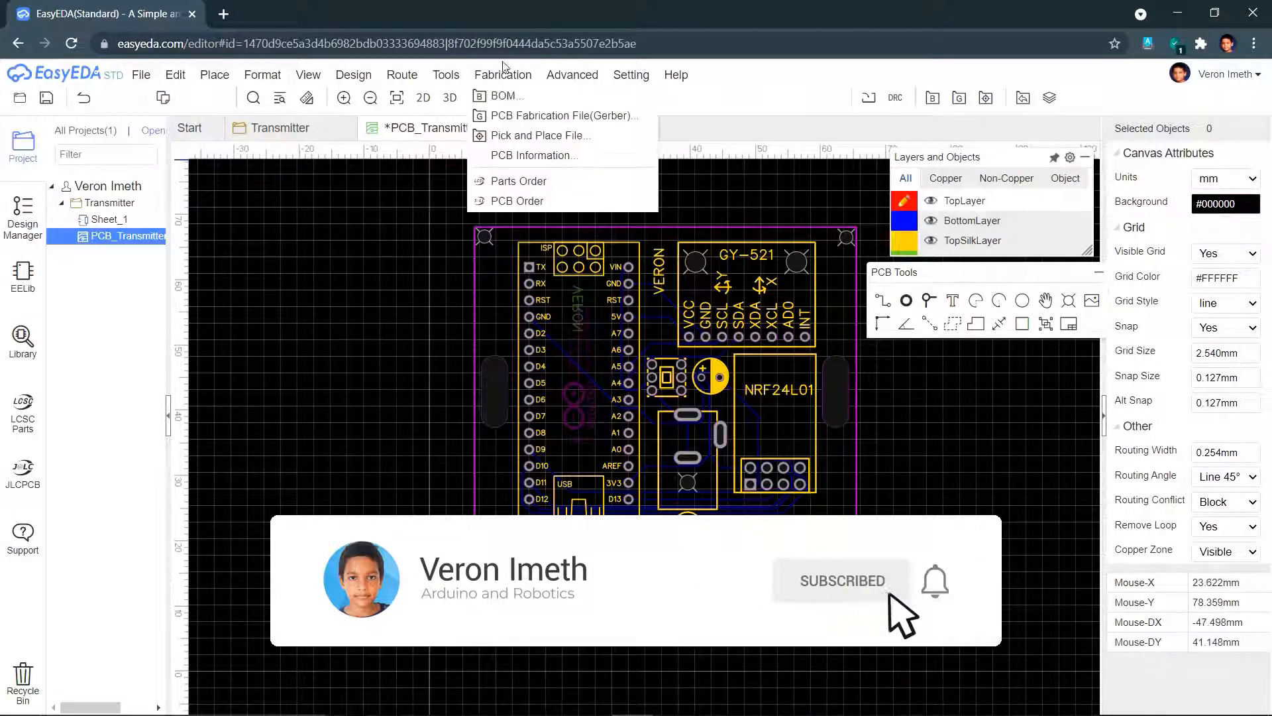
click(544, 116)
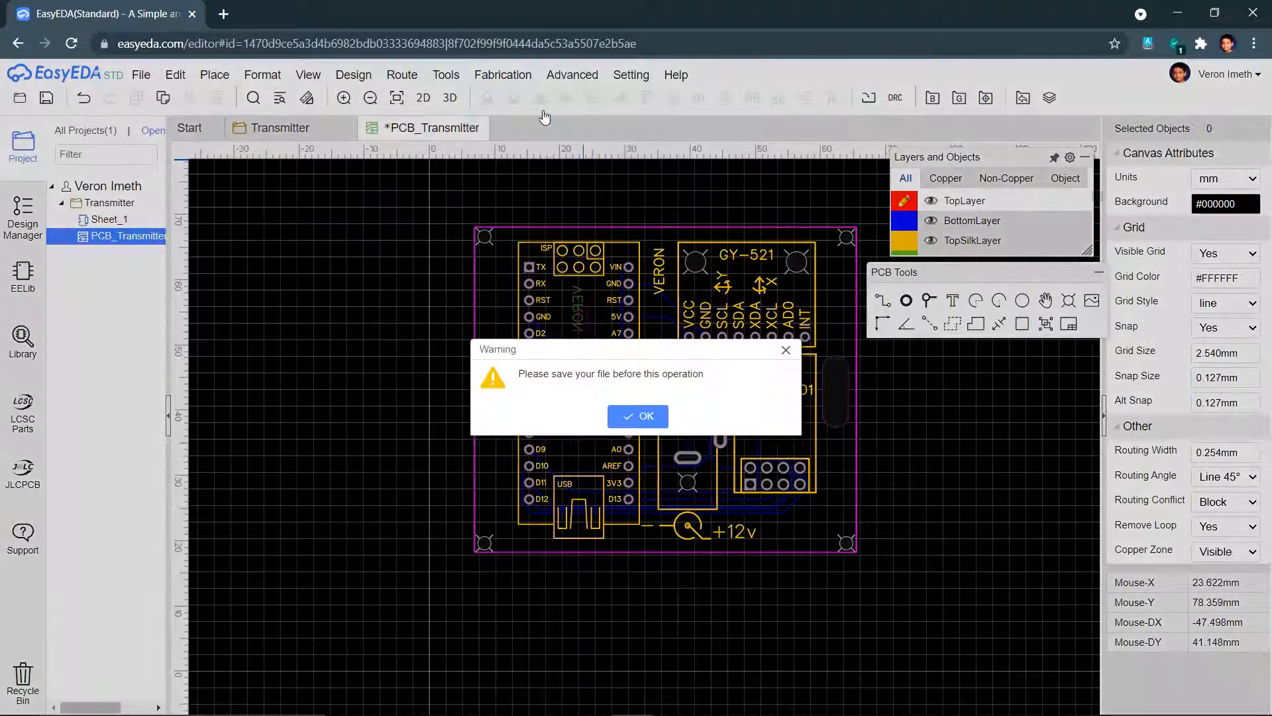
click(624, 414)
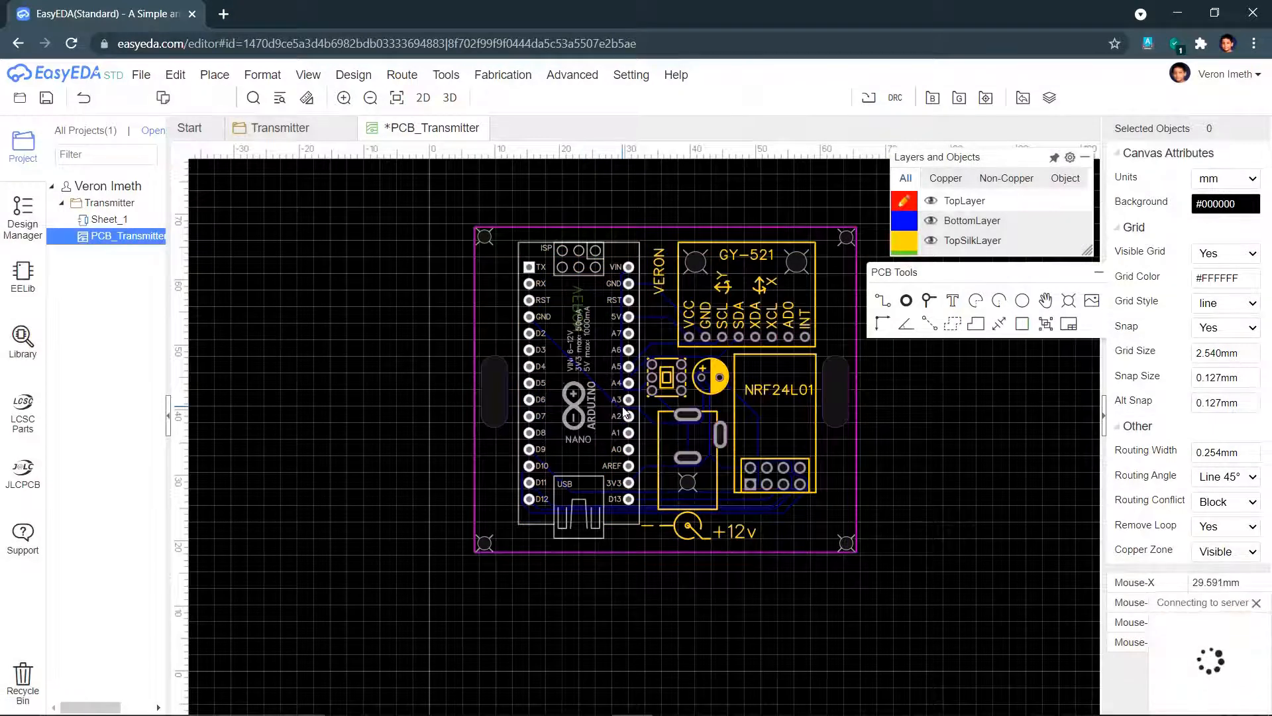
- Generate the Gerber files after a DRC check and send them to a JLCPCB order page
click(503, 75)
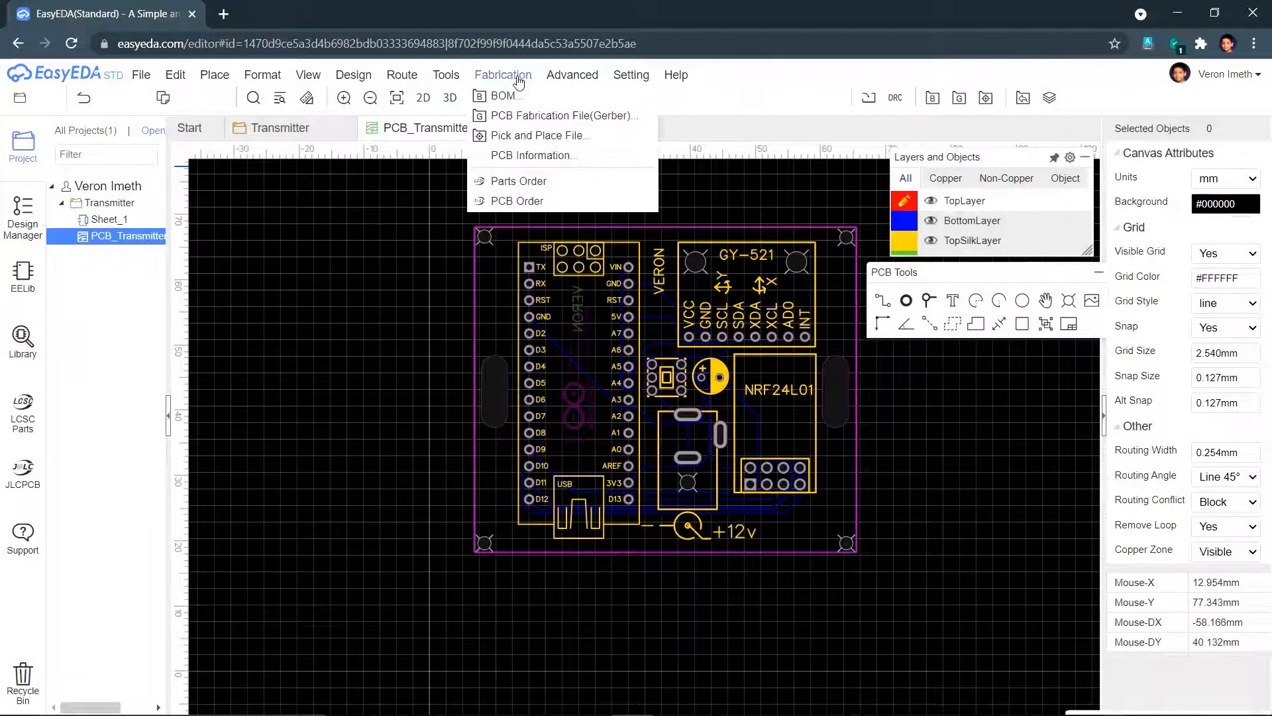
click(538, 117)
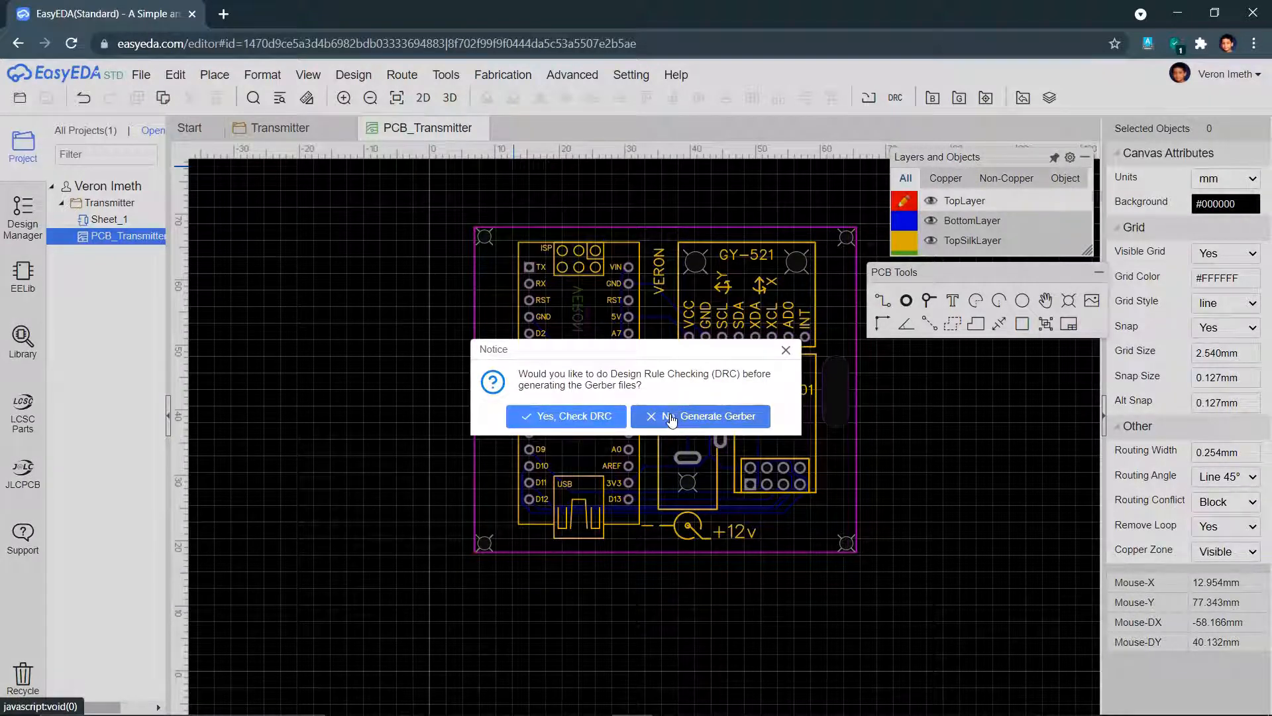
click(560, 416)
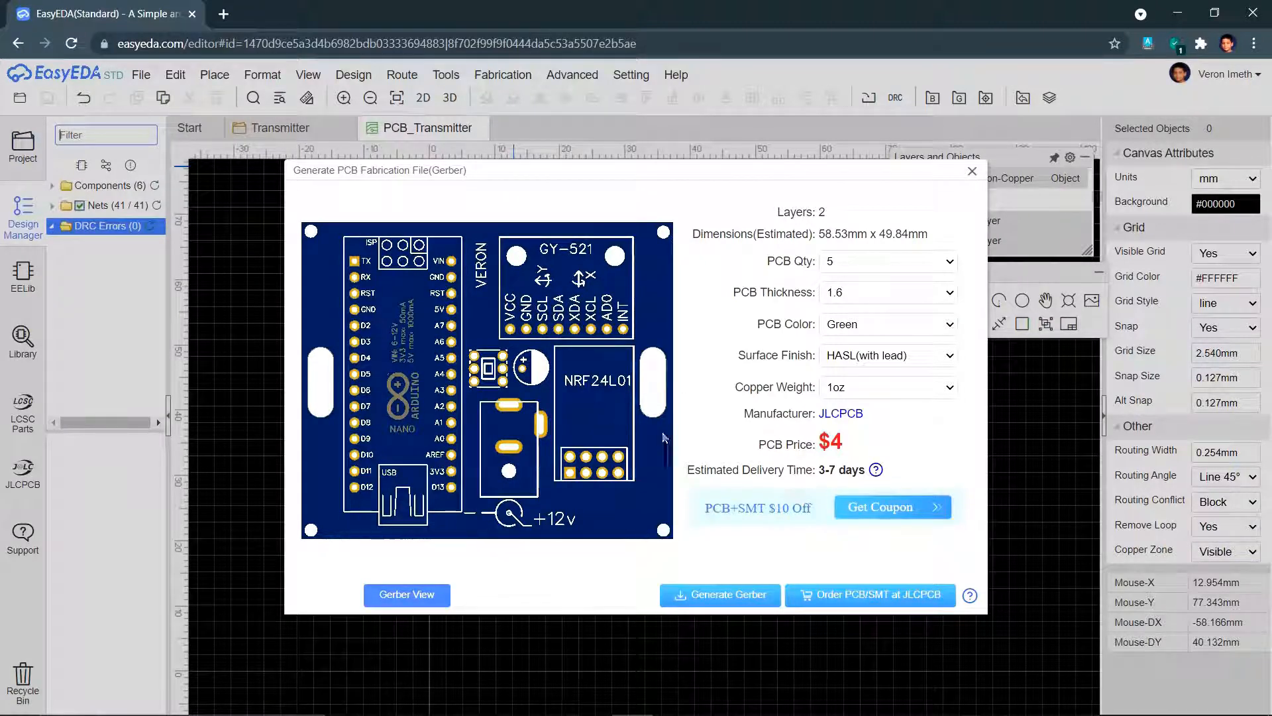
click(860, 594)
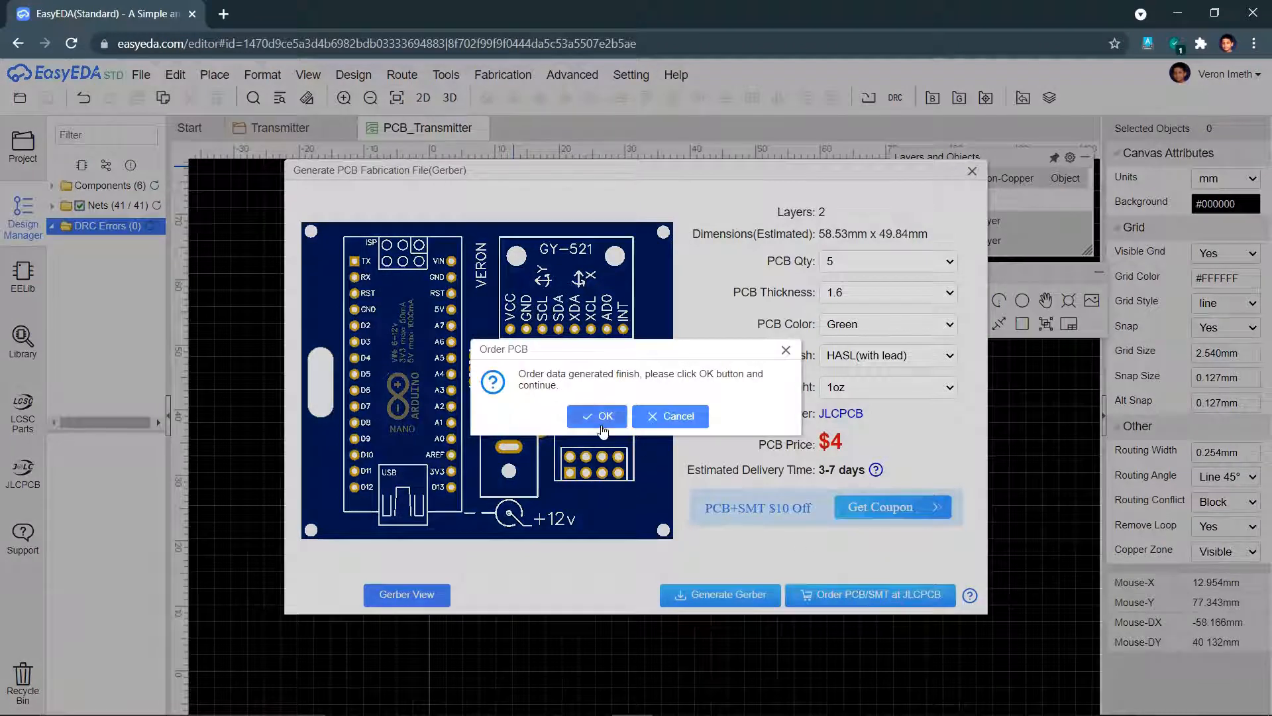
click(603, 431)
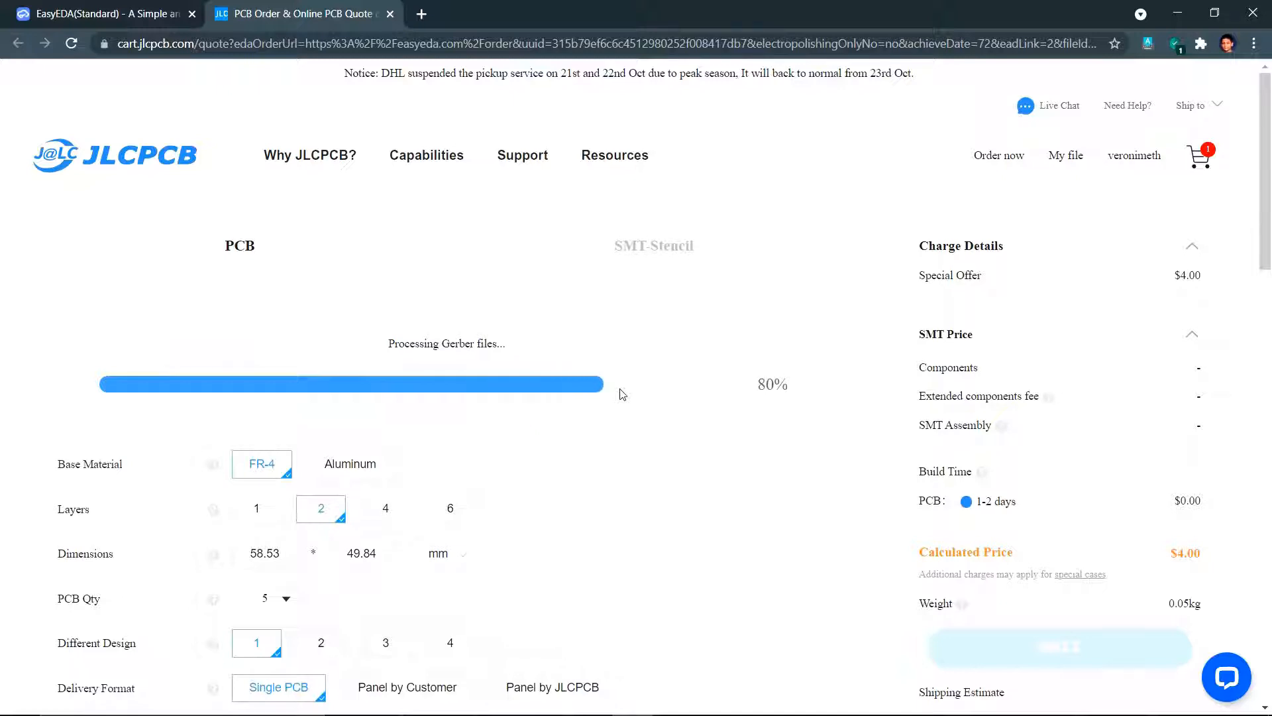
- Scroll to PCB Color and try the purple, red and yellow options
drag(517, 650, 541, 628)
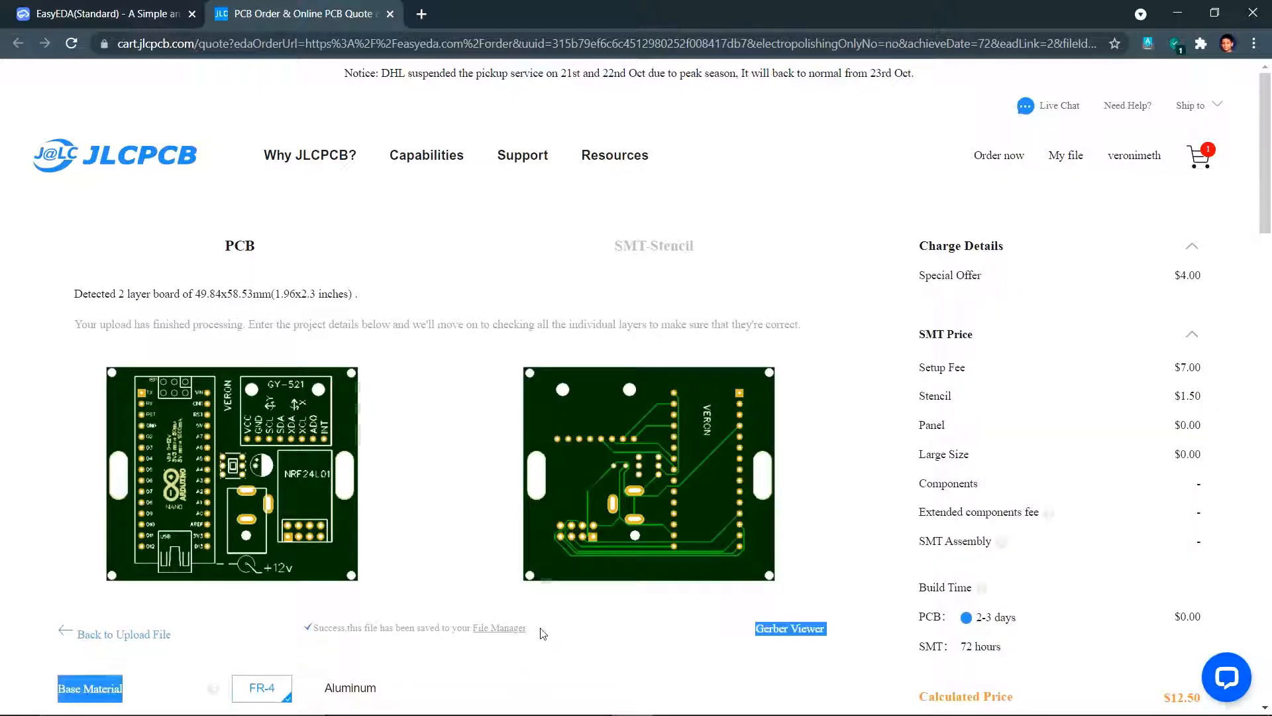
click(547, 680)
scroll(548, 679, down, 3)
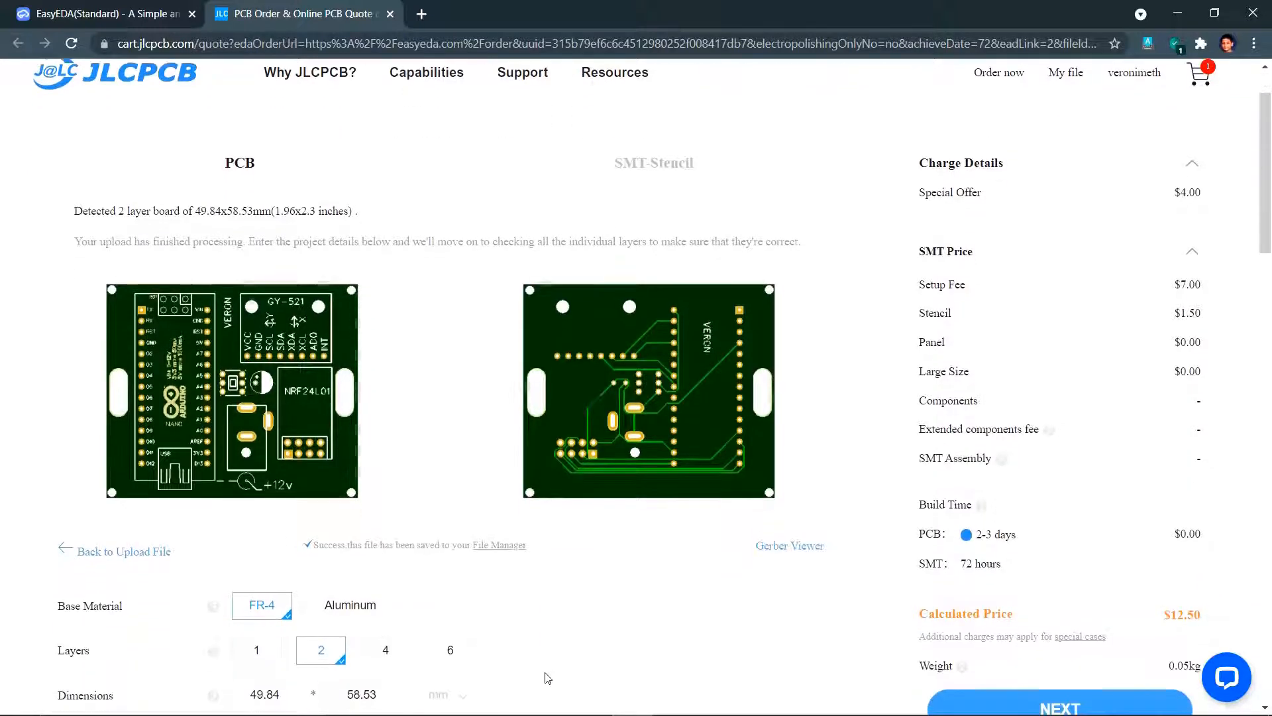
scroll(563, 406, down, 3)
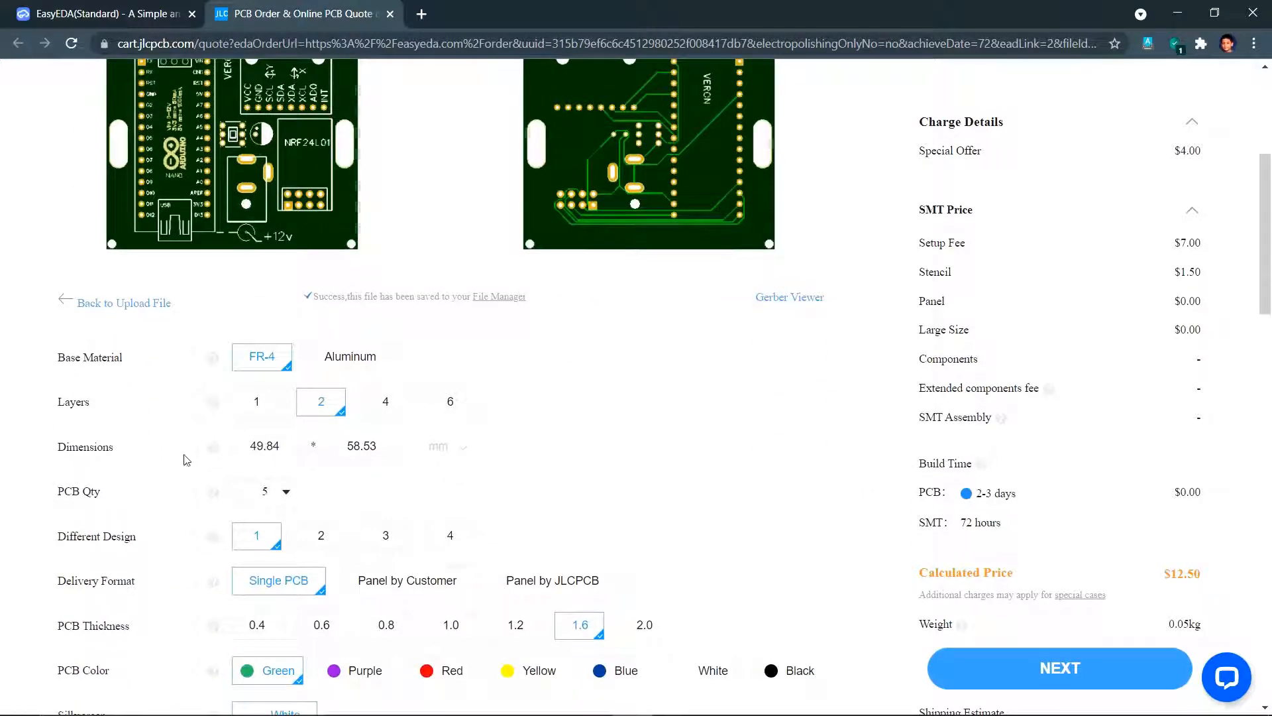
click(343, 672)
scroll(516, 378, up, 1)
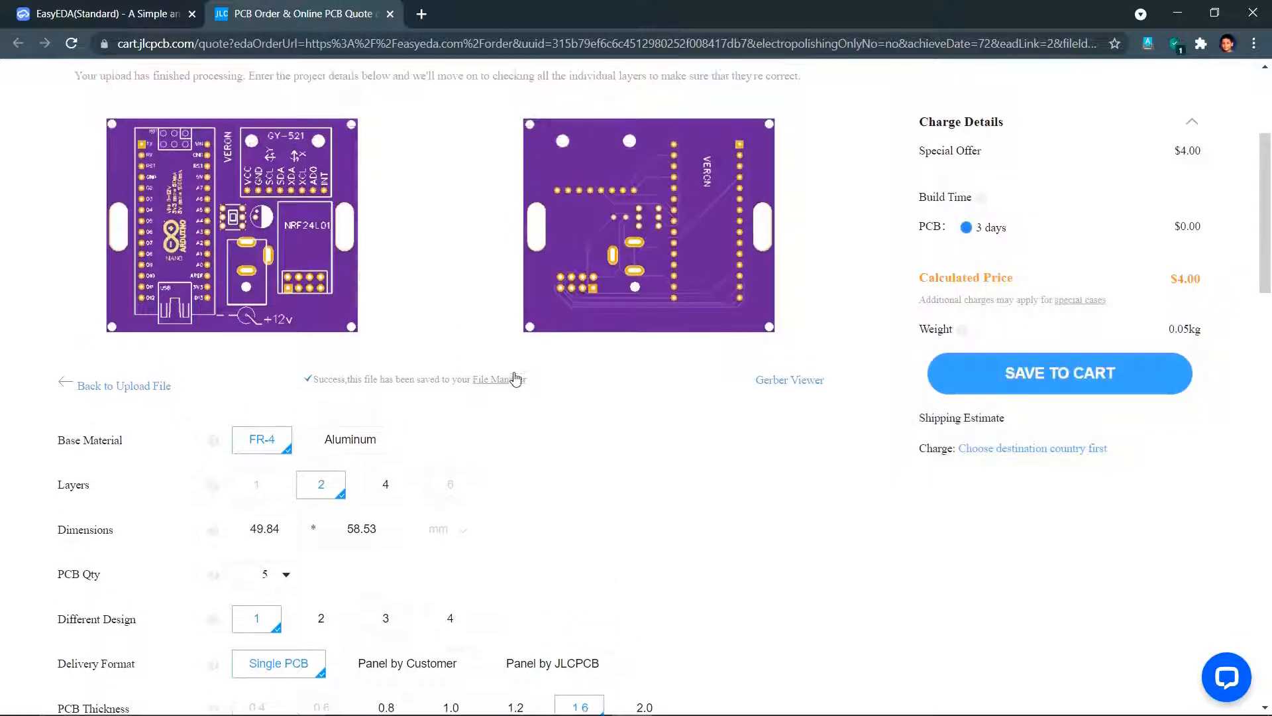
scroll(516, 379, down, 1)
click(440, 671)
click(529, 671)
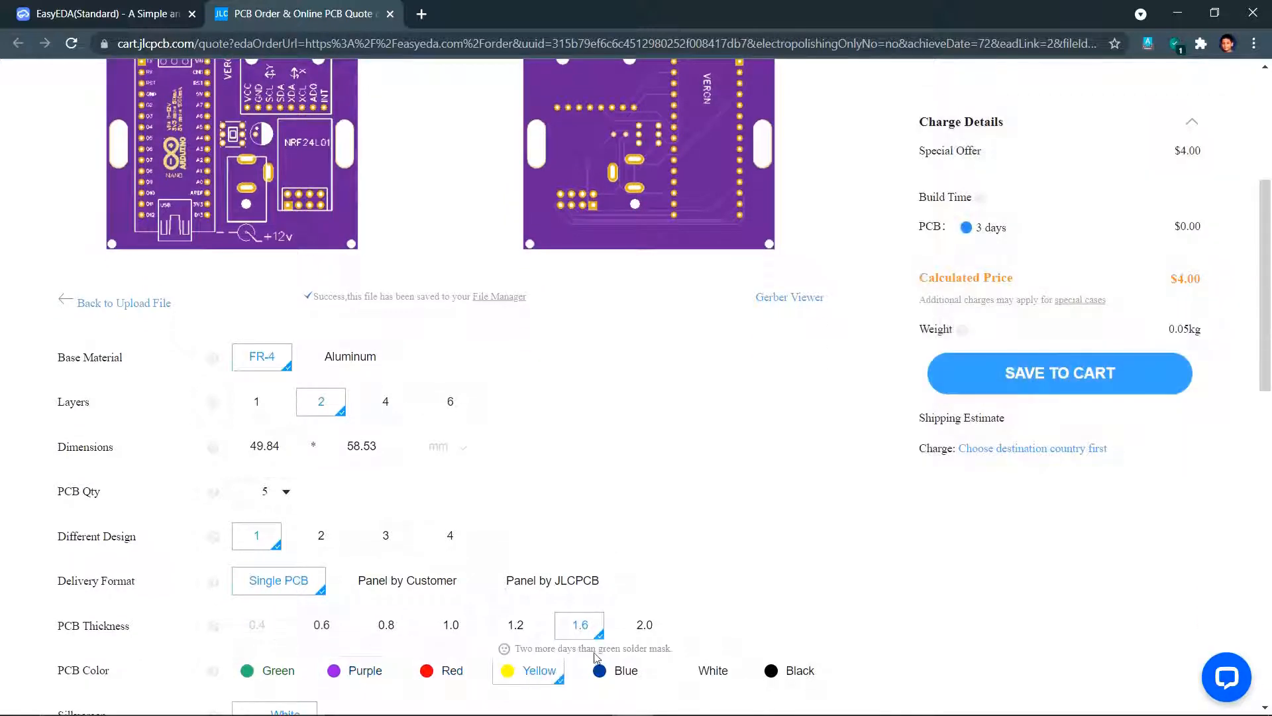
- Compare blue, white and black board colours and settle on blue
click(616, 671)
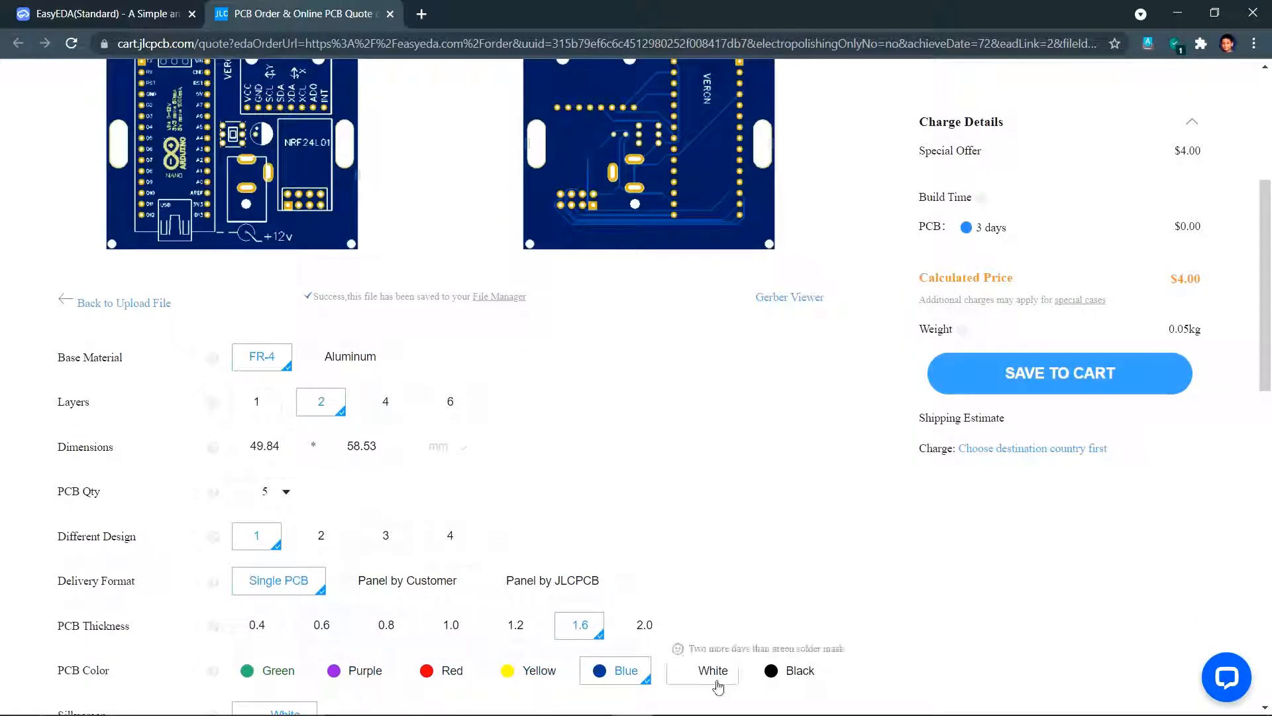
click(717, 680)
click(766, 674)
click(626, 675)
click(692, 676)
click(766, 673)
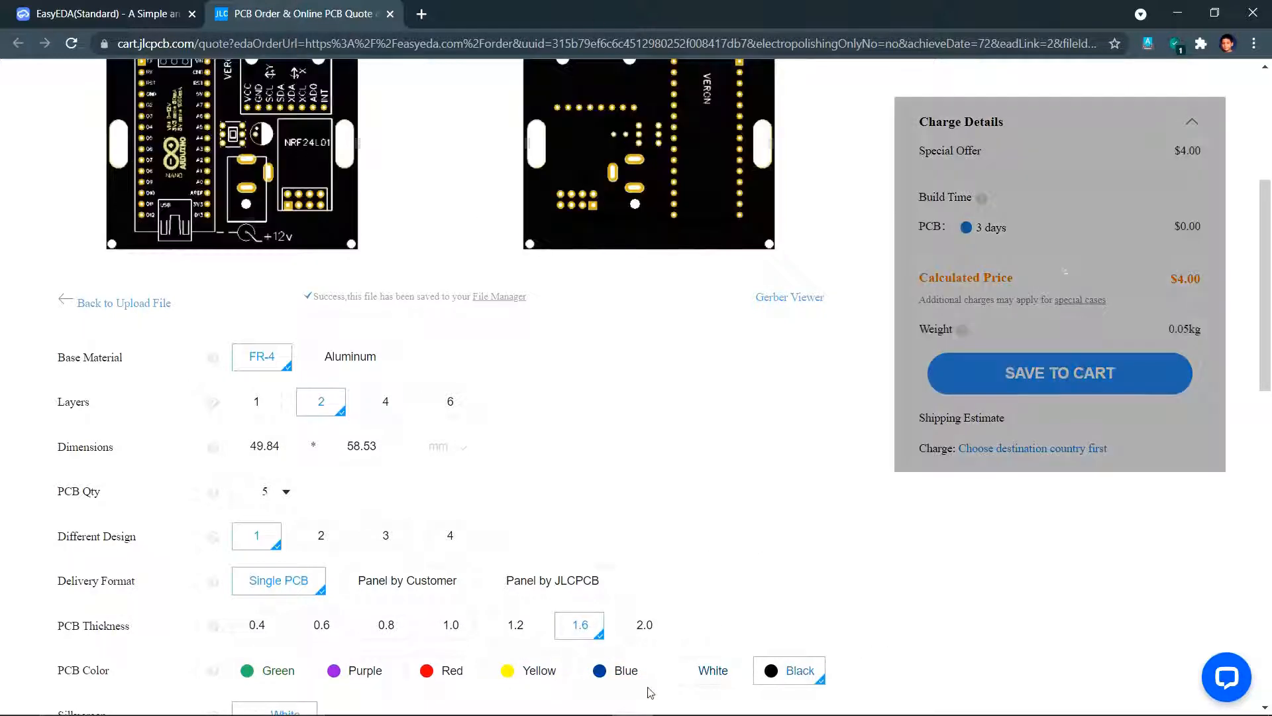
click(615, 673)
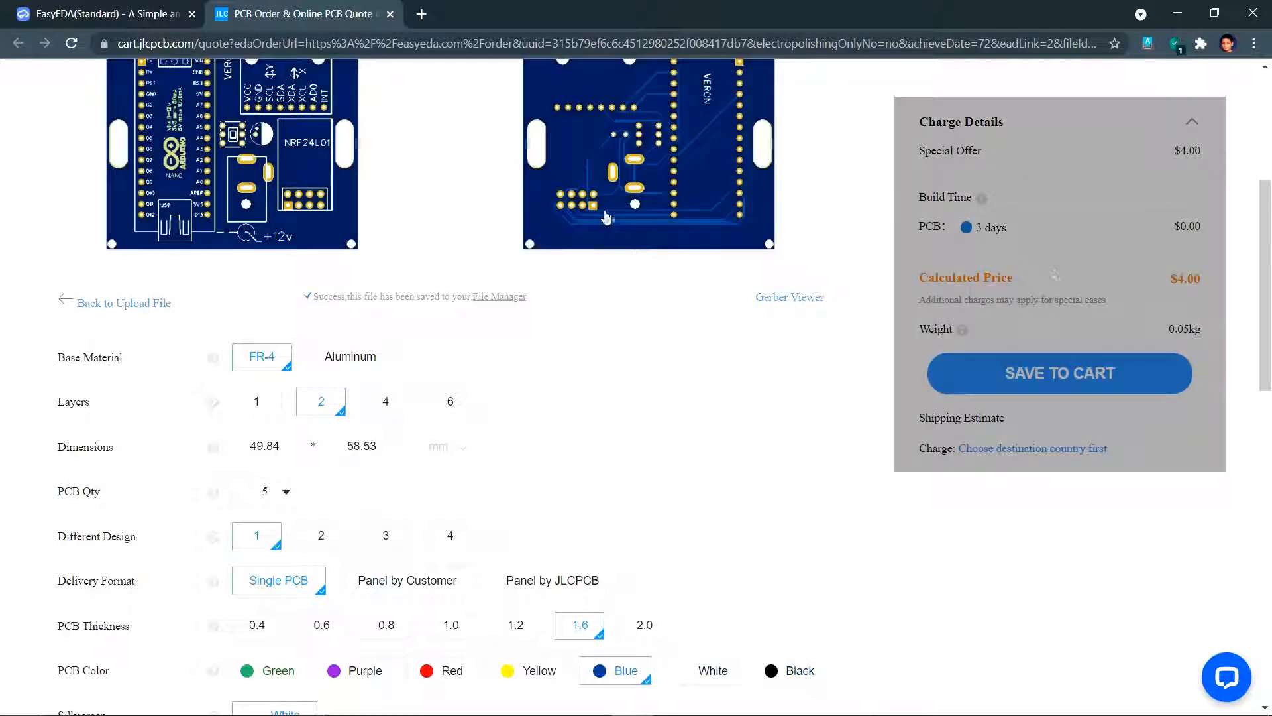
- Add the 5-piece blue, 1.6 mm, 2-layer board order to the cart
scroll(506, 350, down, 2)
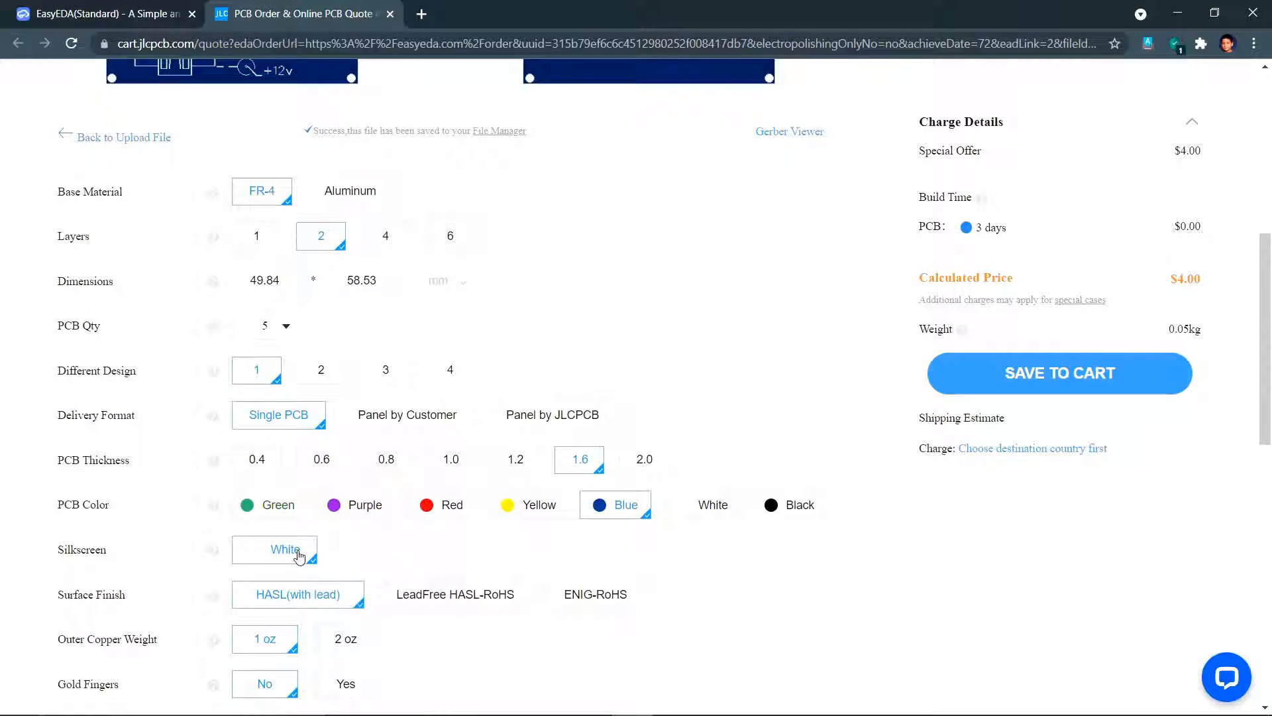
scroll(288, 561, down, 2)
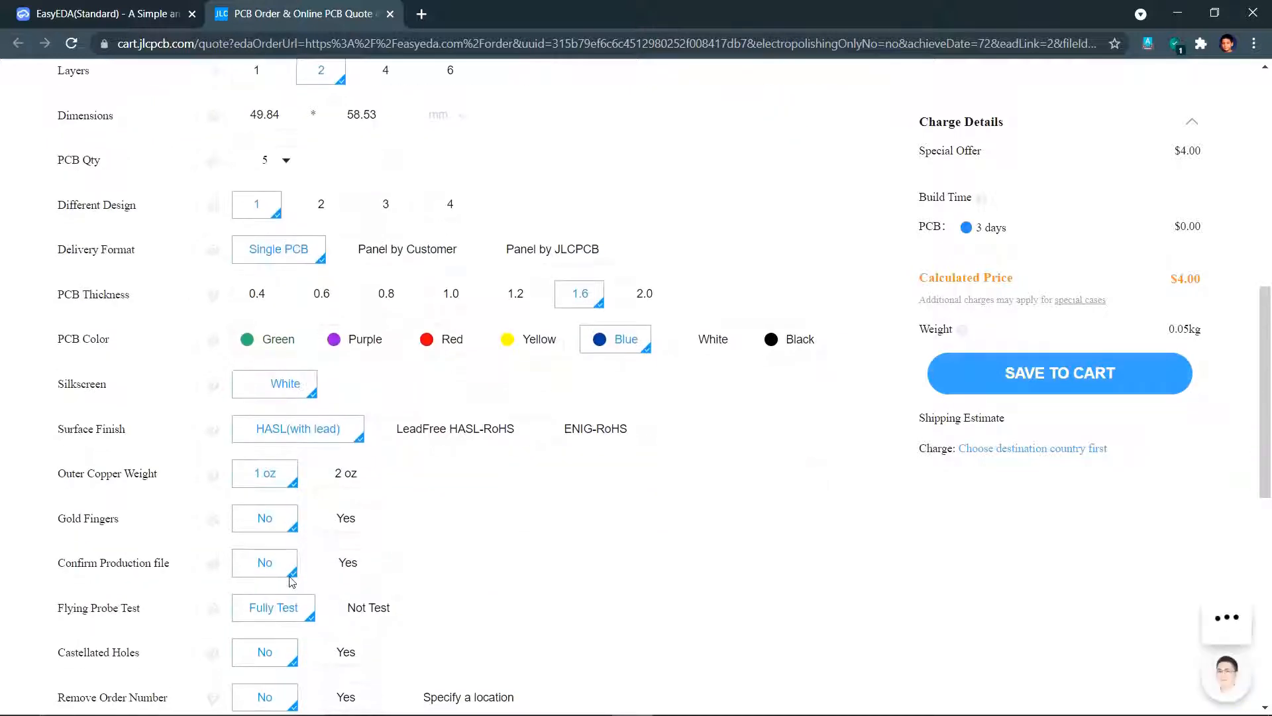
scroll(254, 492, down, 2)
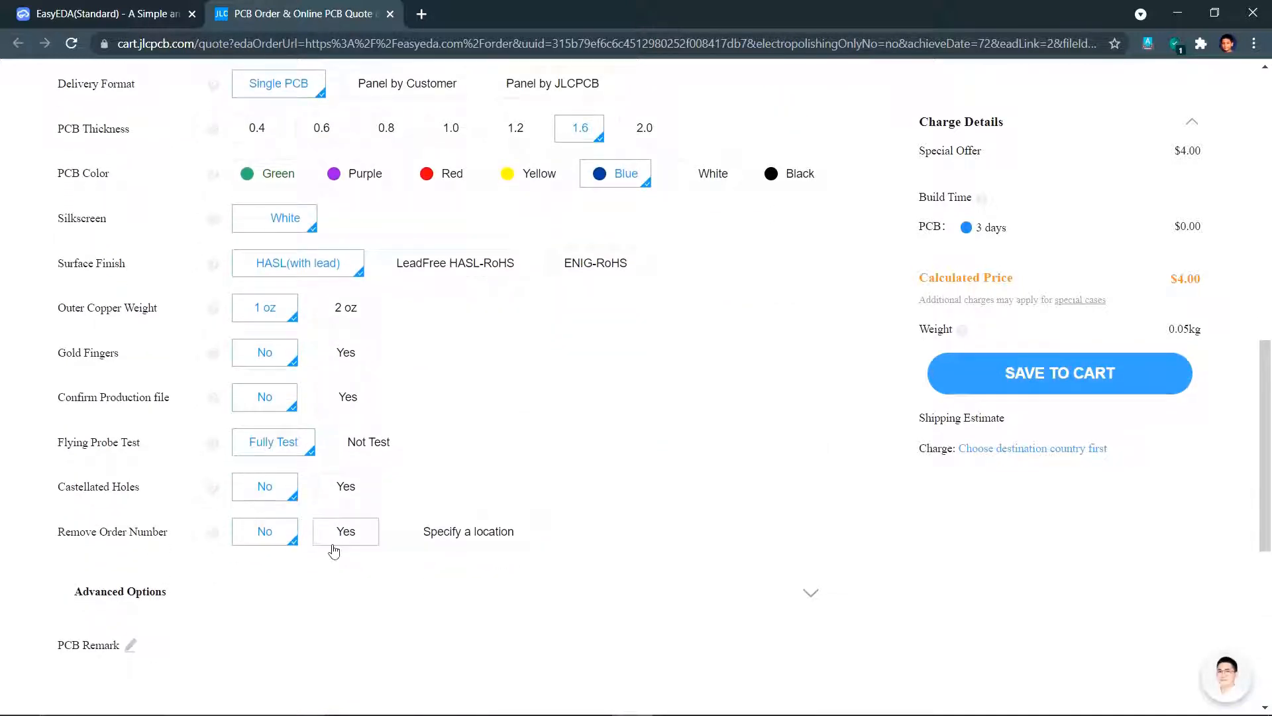
click(1020, 387)
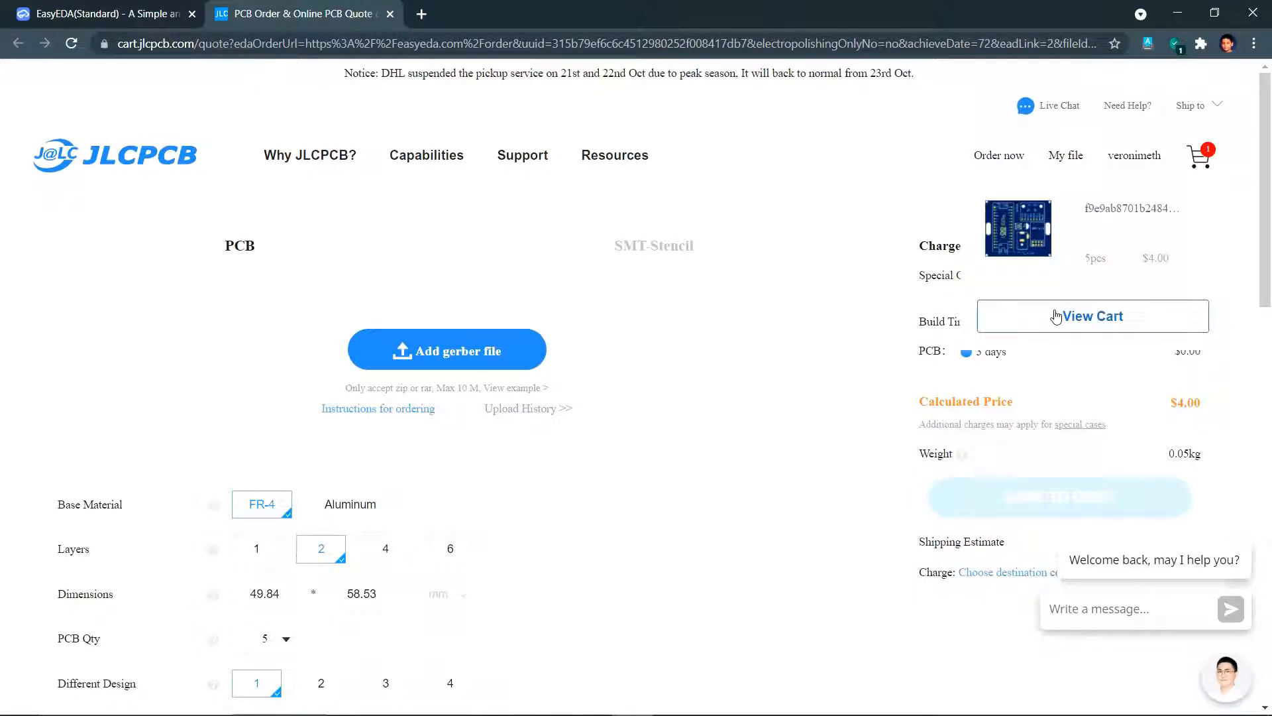
- Remove the duplicate board from the cart and proceed to secure checkout with the $2.00 order
click(1055, 316)
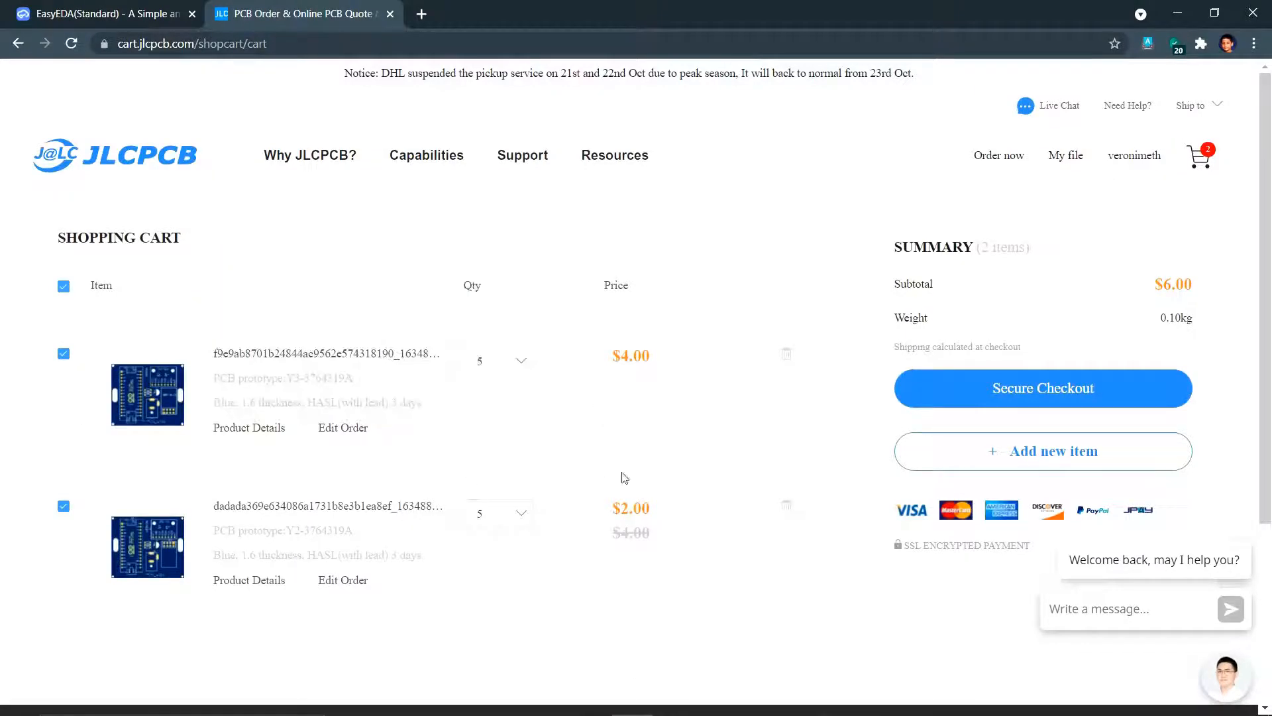
click(787, 358)
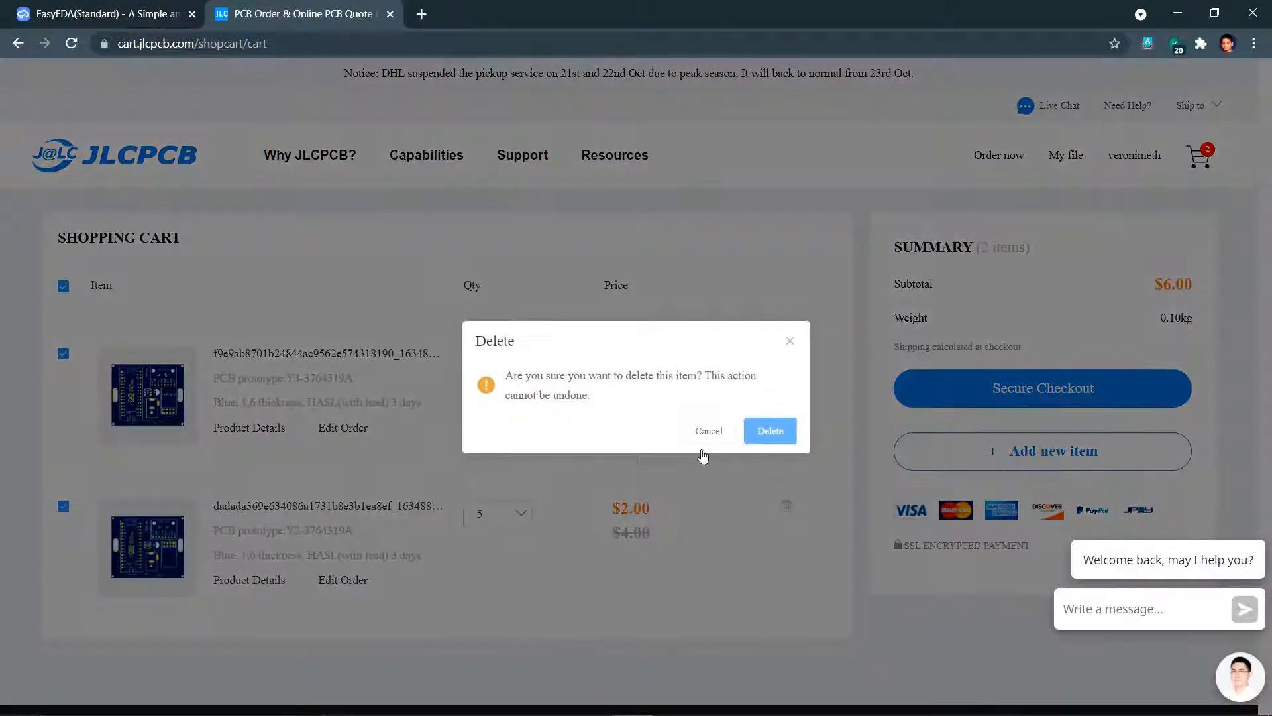
click(765, 437)
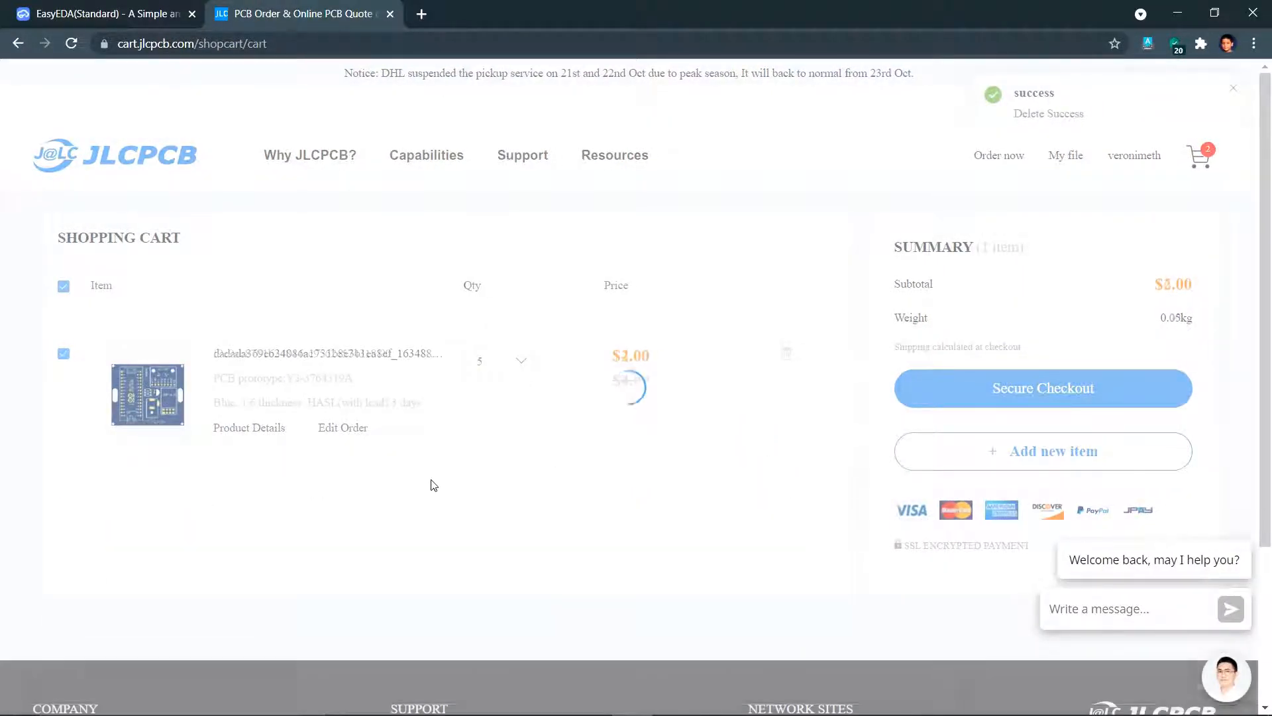
mouse_move(168, 395)
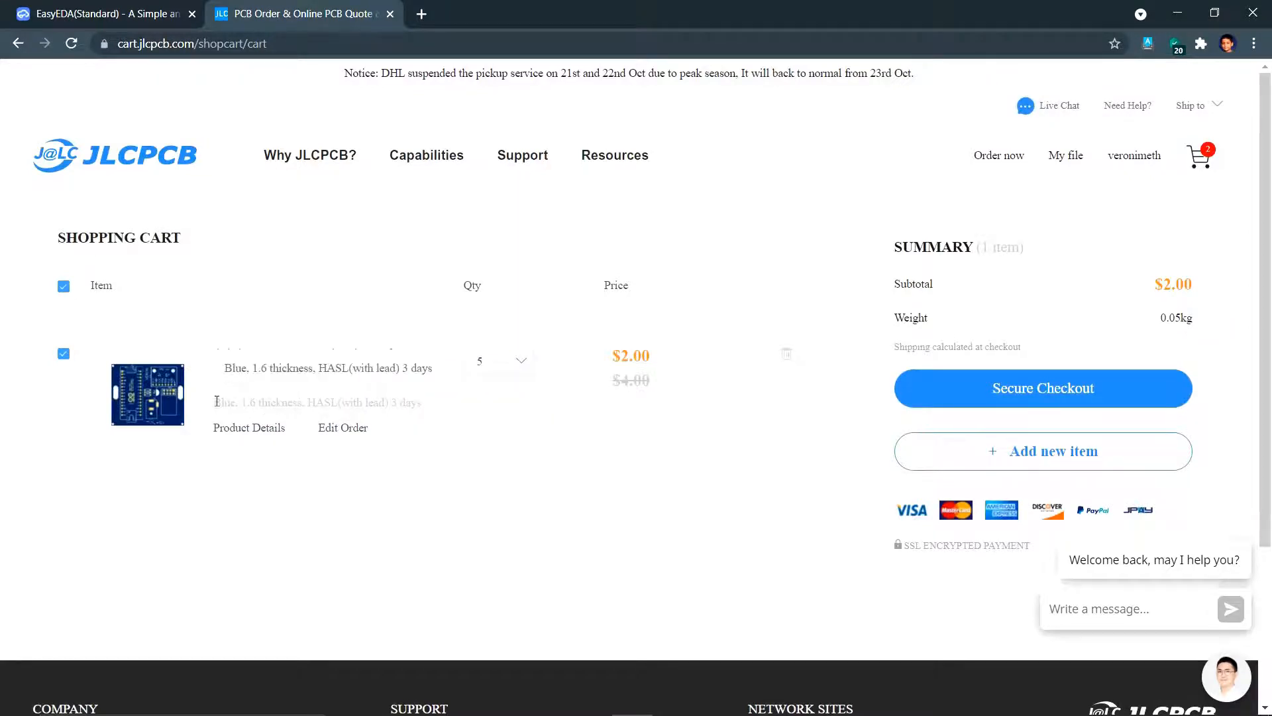
click(965, 406)
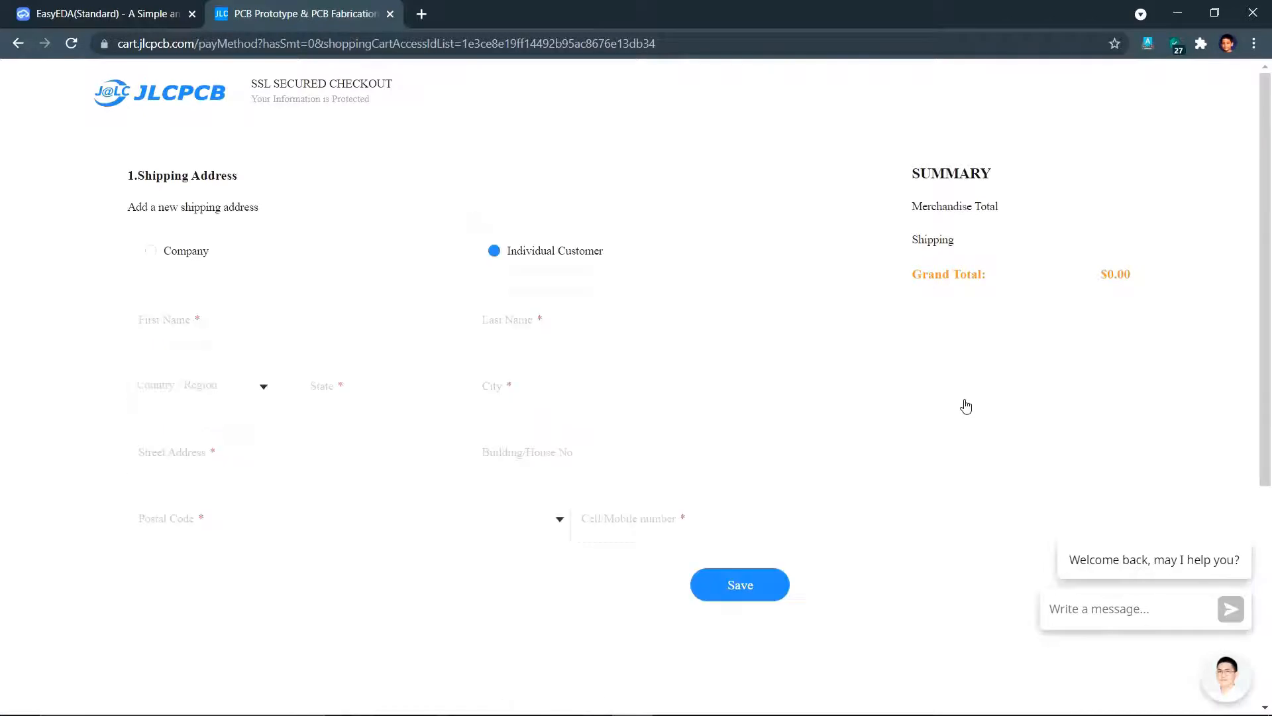
- Enter the customer's first and last name and pick the shipping country
click(325, 320)
click(551, 338)
click(245, 386)
click(344, 481)
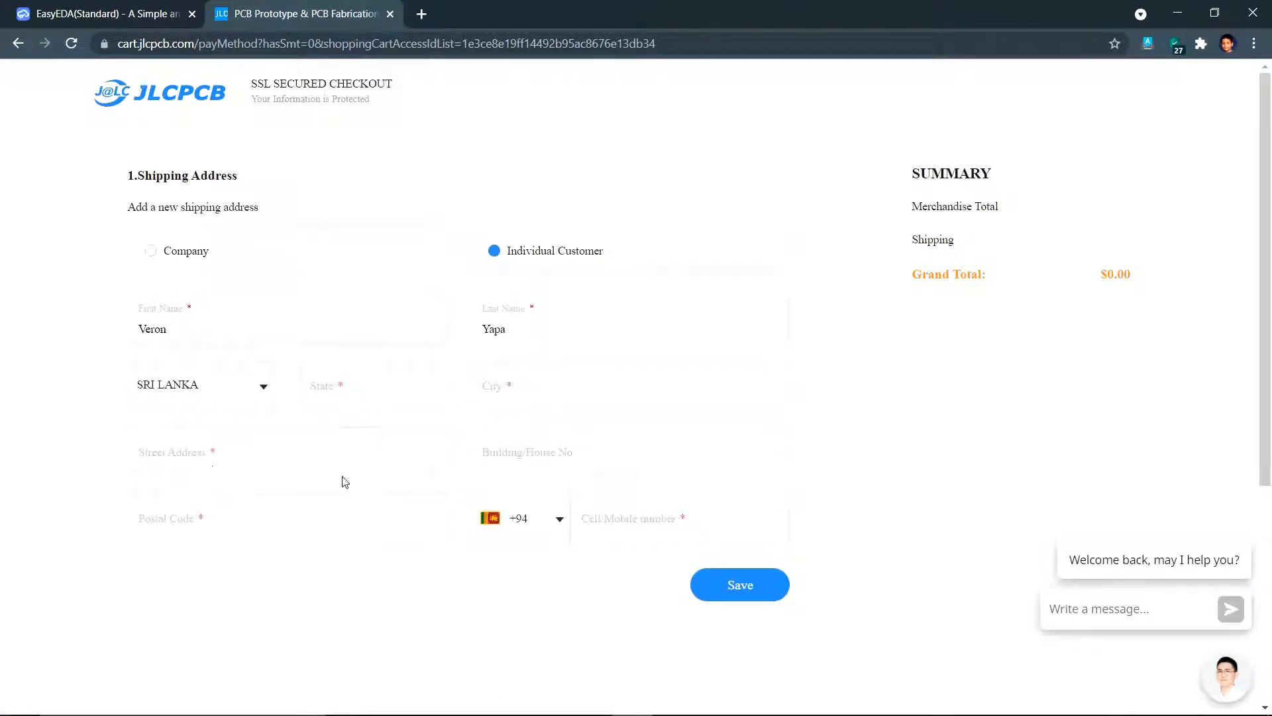
- Fill in the state, street, postal code and mobile number, then save the address as default
click(380, 398)
text(Westerntiya)
click(333, 452)
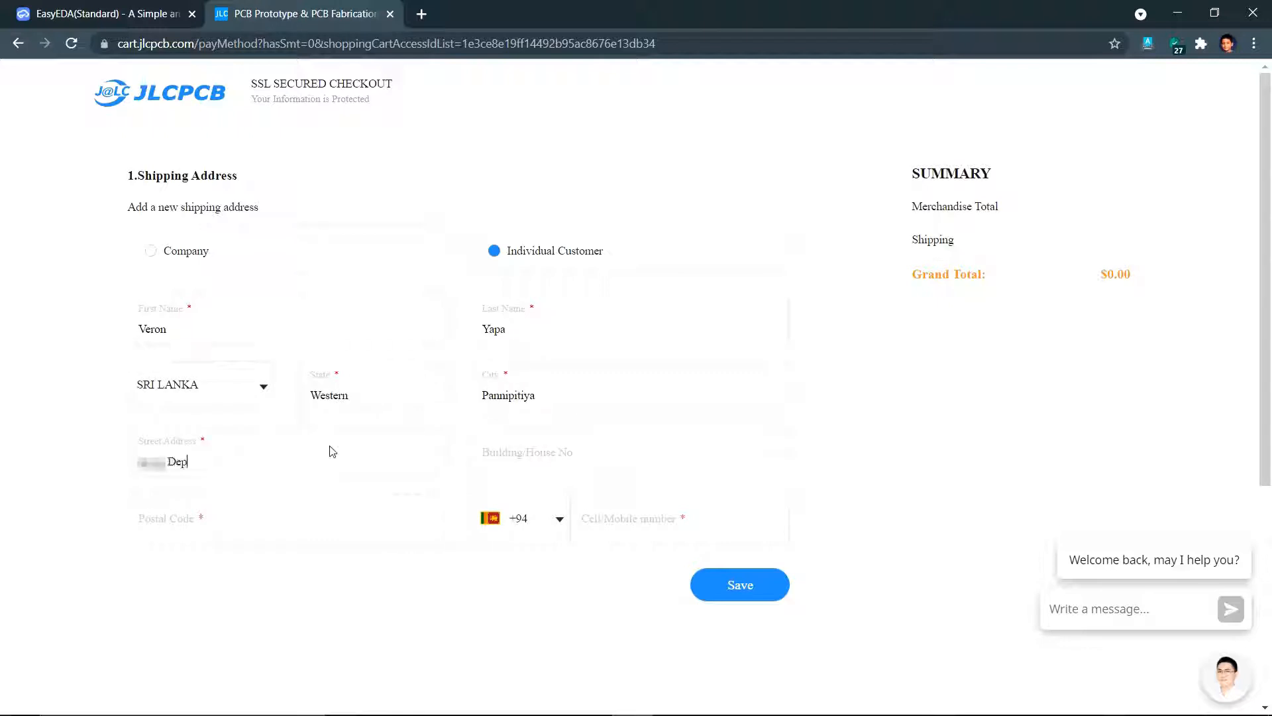
click(236, 527)
text(10230)
click(585, 527)
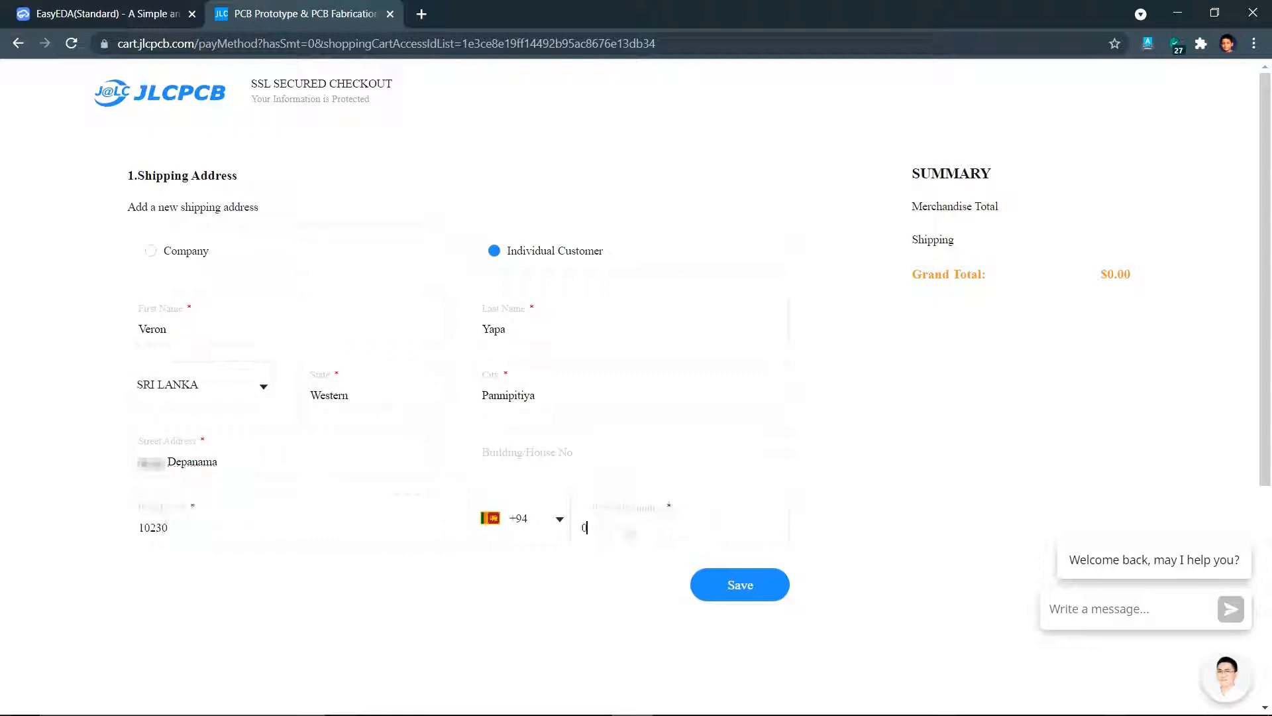
text(0778)
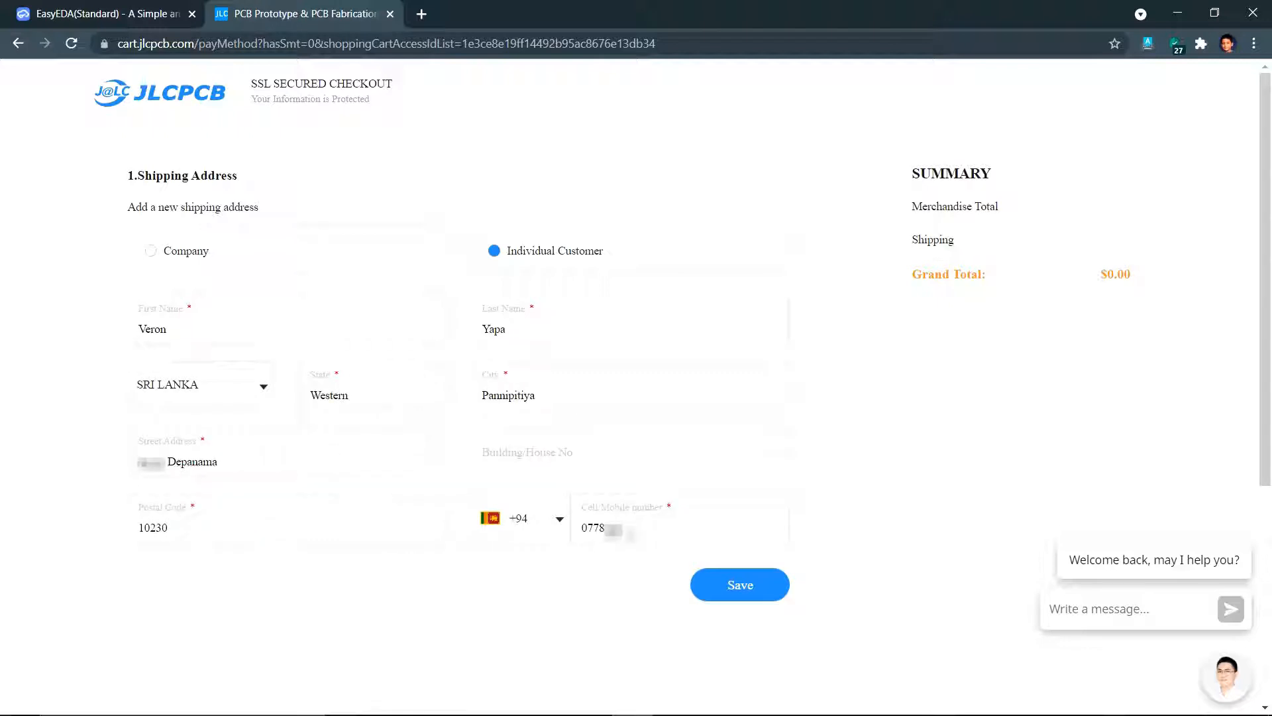
click(733, 589)
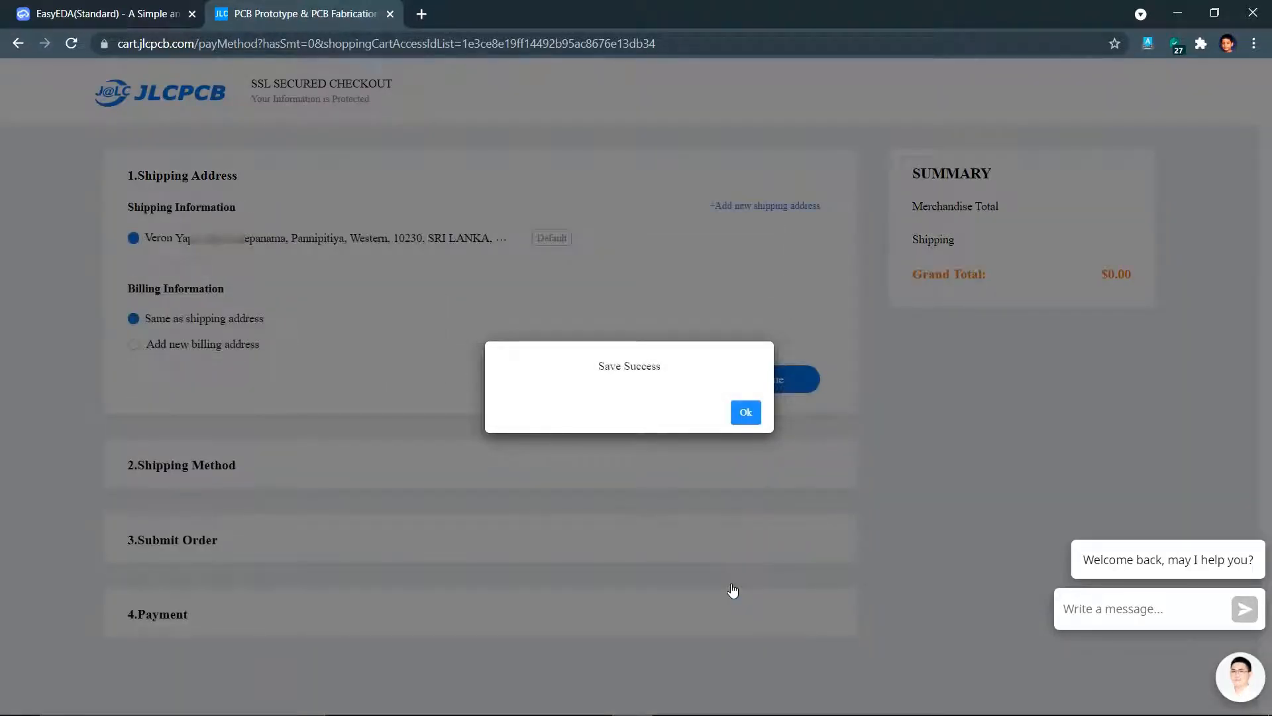
click(746, 416)
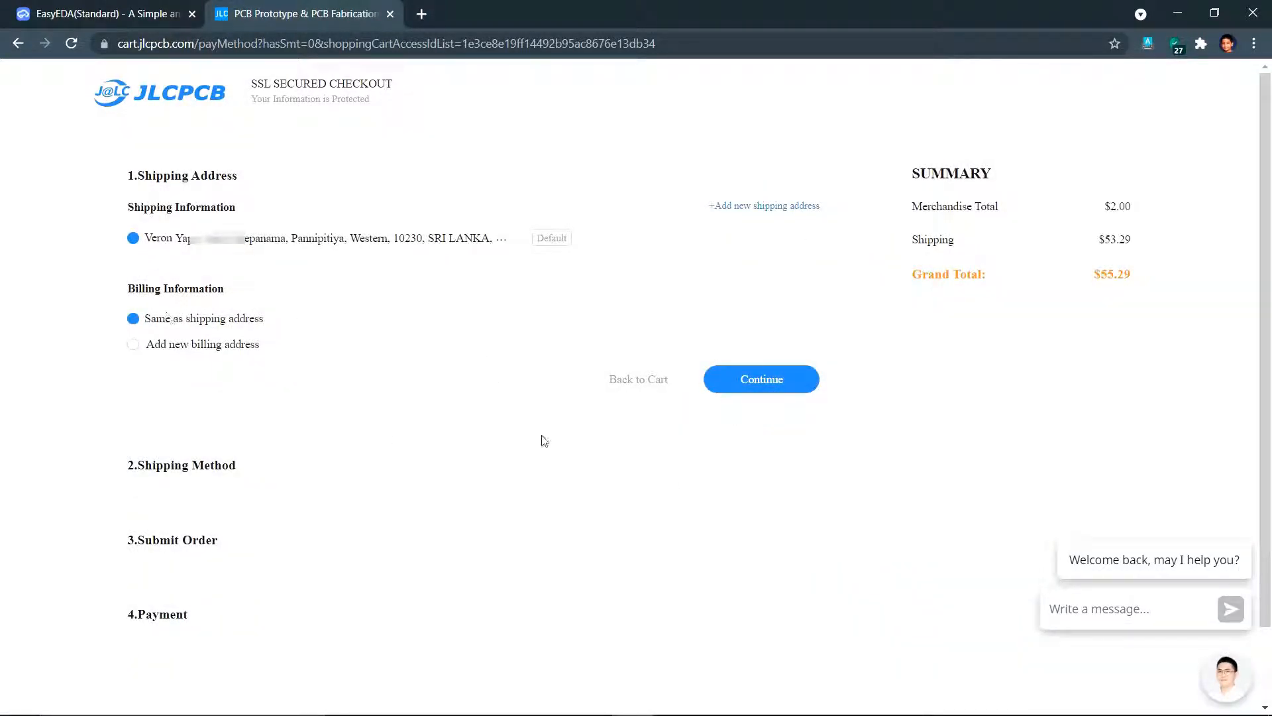
- Compare FedEx and ePacket shipping, noting ePacket's $6.74 cost
click(781, 383)
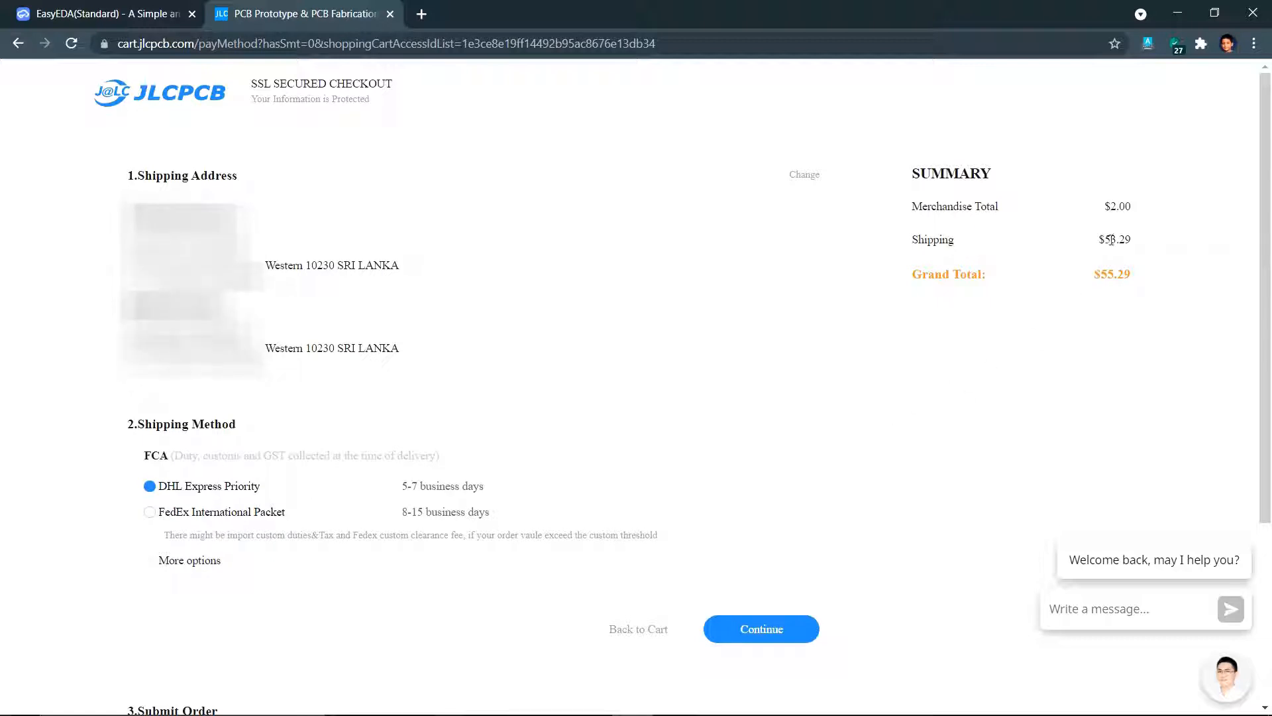
click(149, 513)
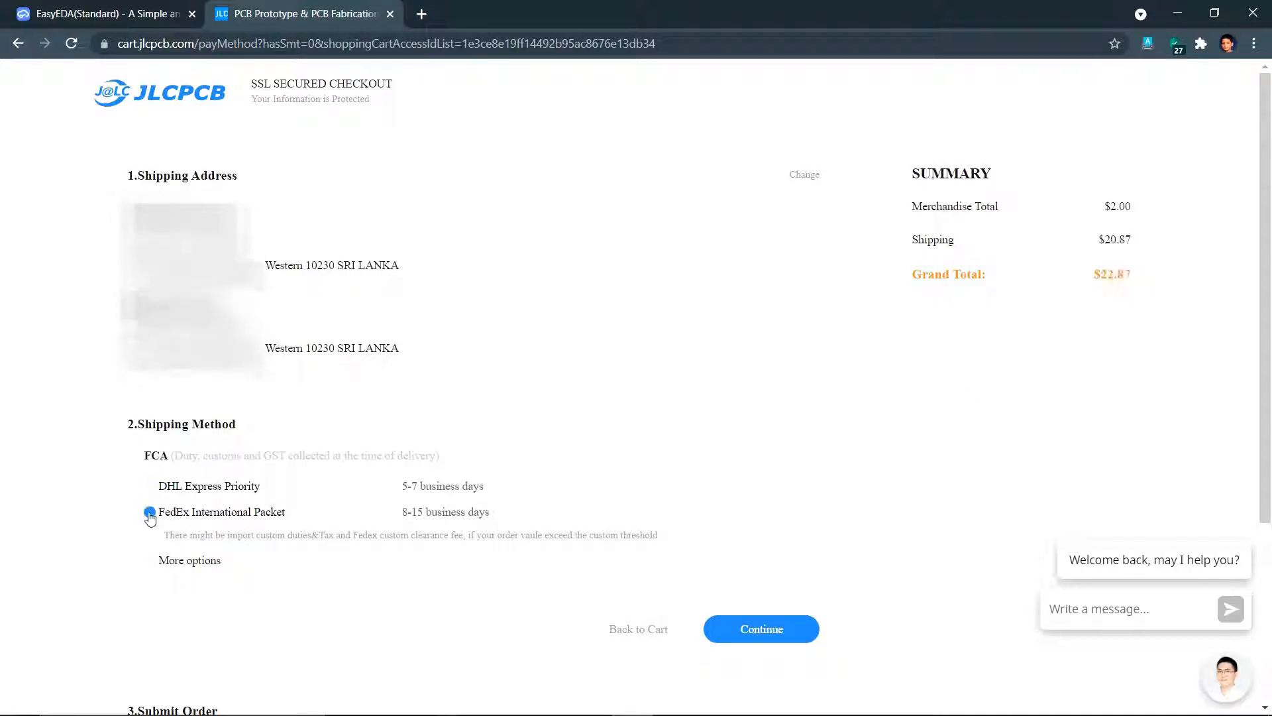
click(157, 562)
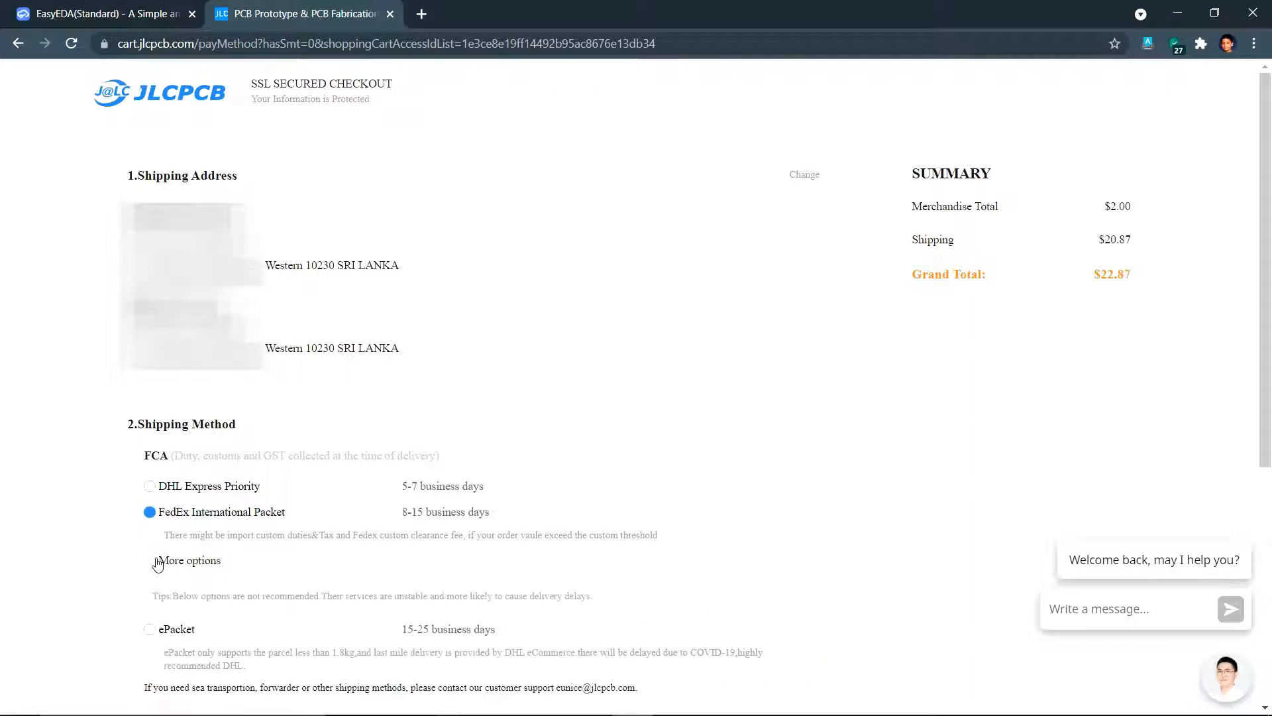
click(149, 630)
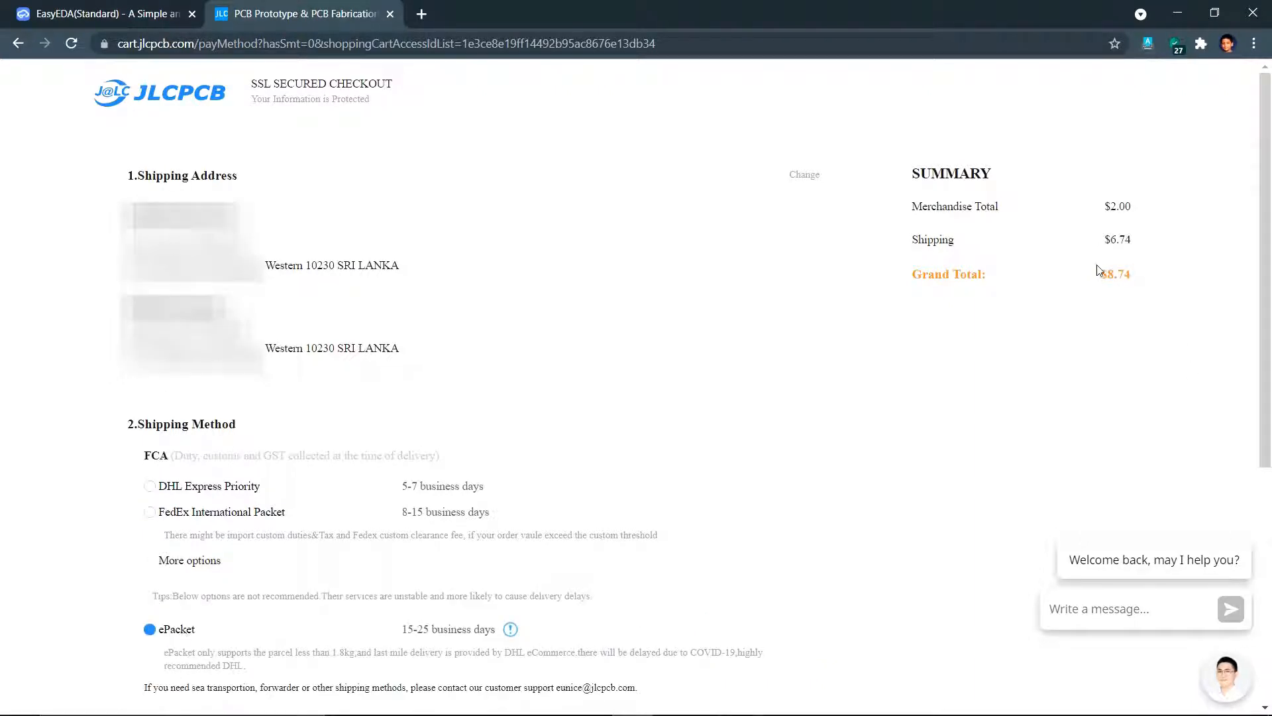
drag(1102, 240, 1132, 239)
- Check DHL Express at $53.29, then return to ePacket and continue to order submission
click(248, 494)
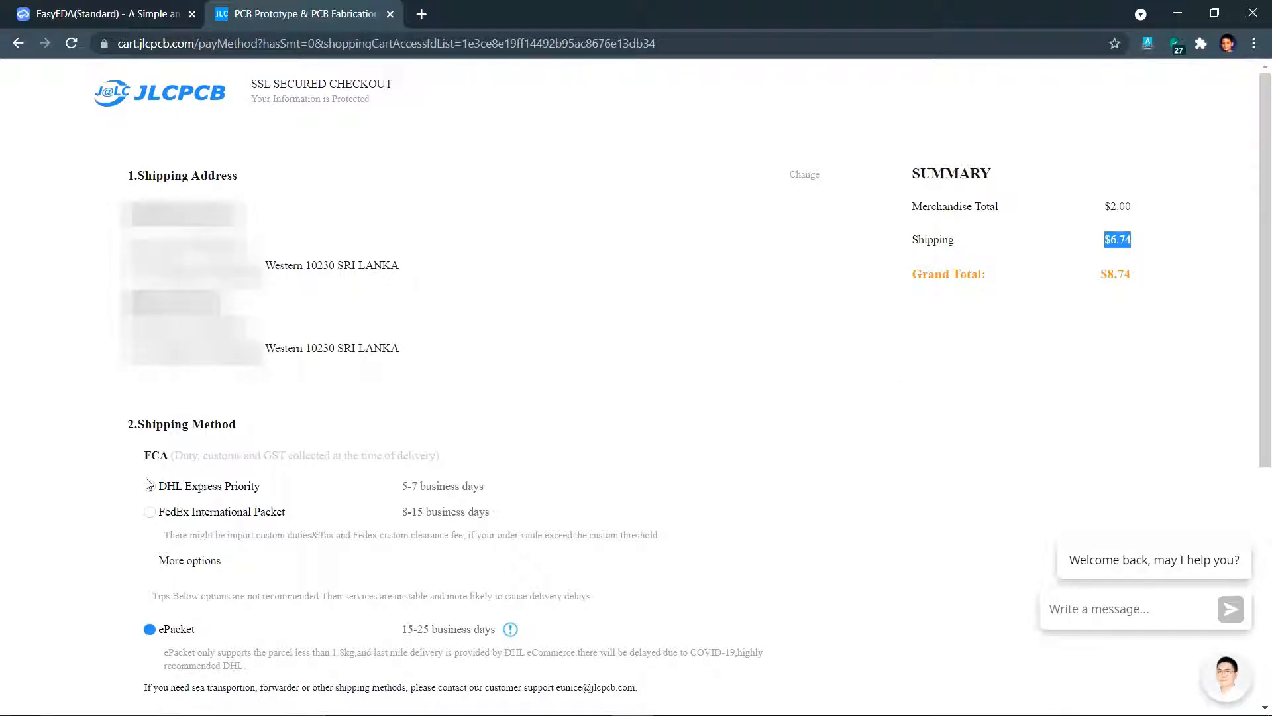
drag(1099, 240, 1128, 240)
click(1133, 242)
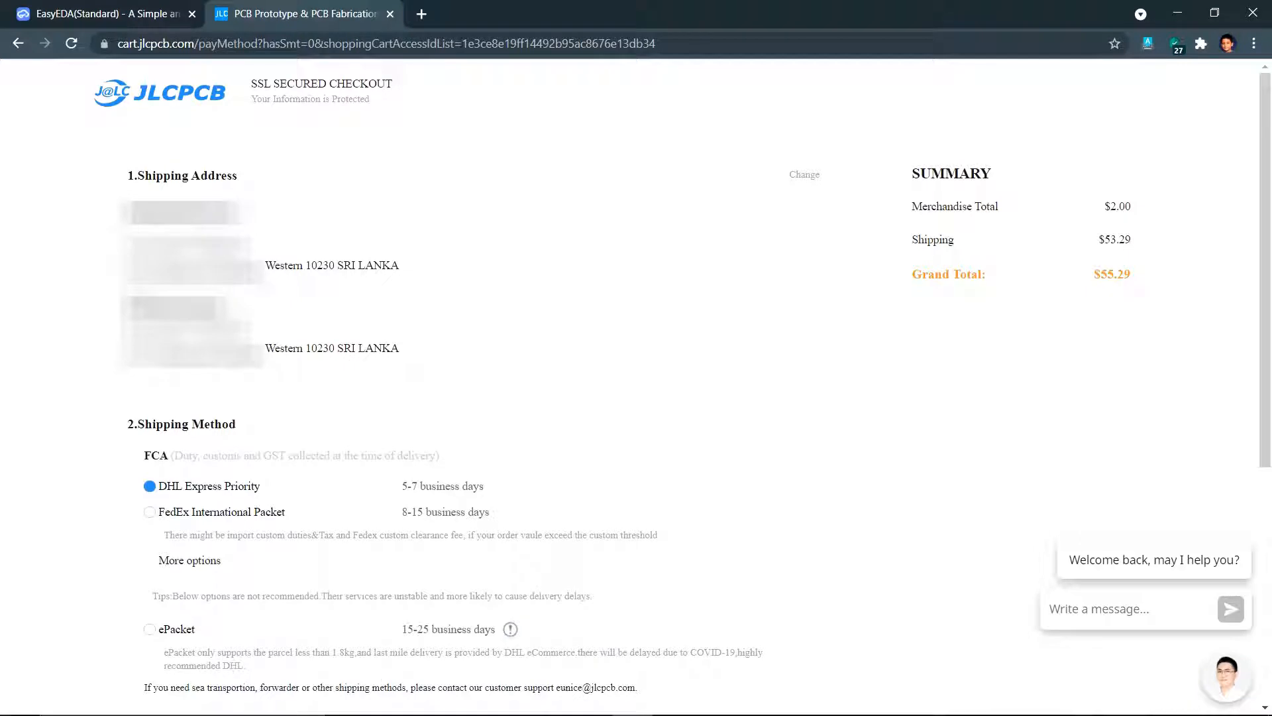
click(152, 630)
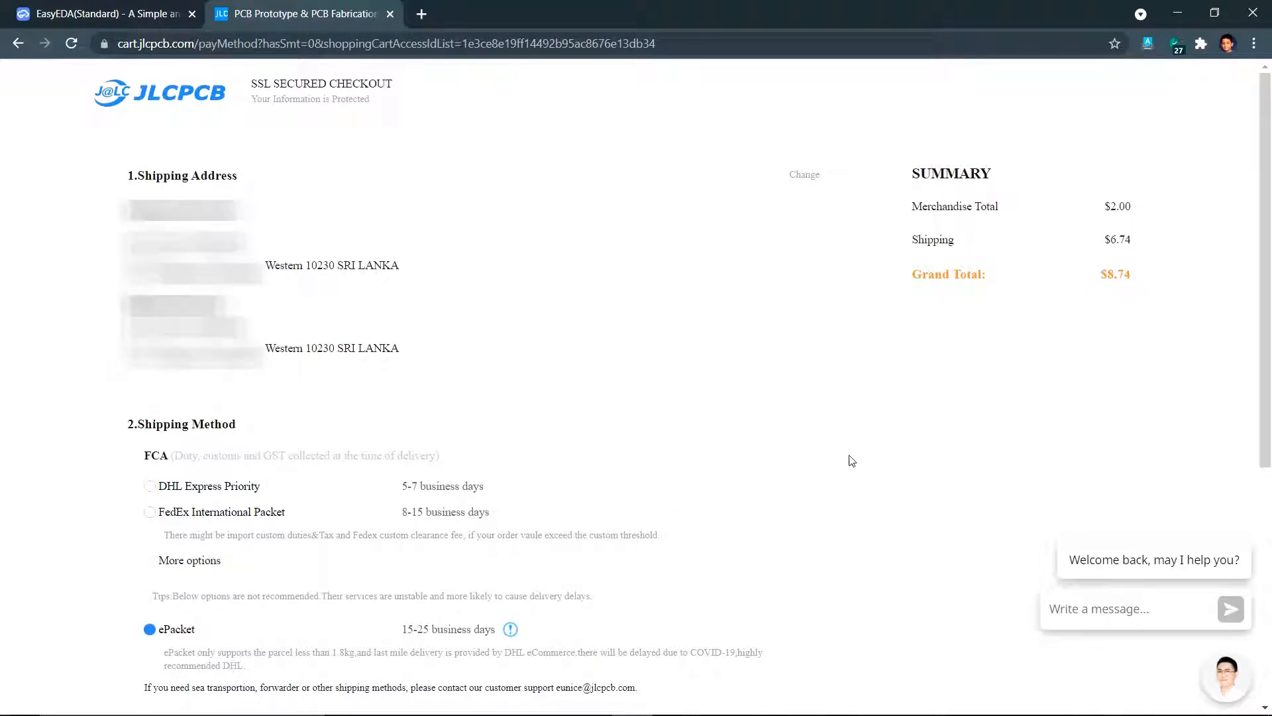
scroll(642, 497, down, 2)
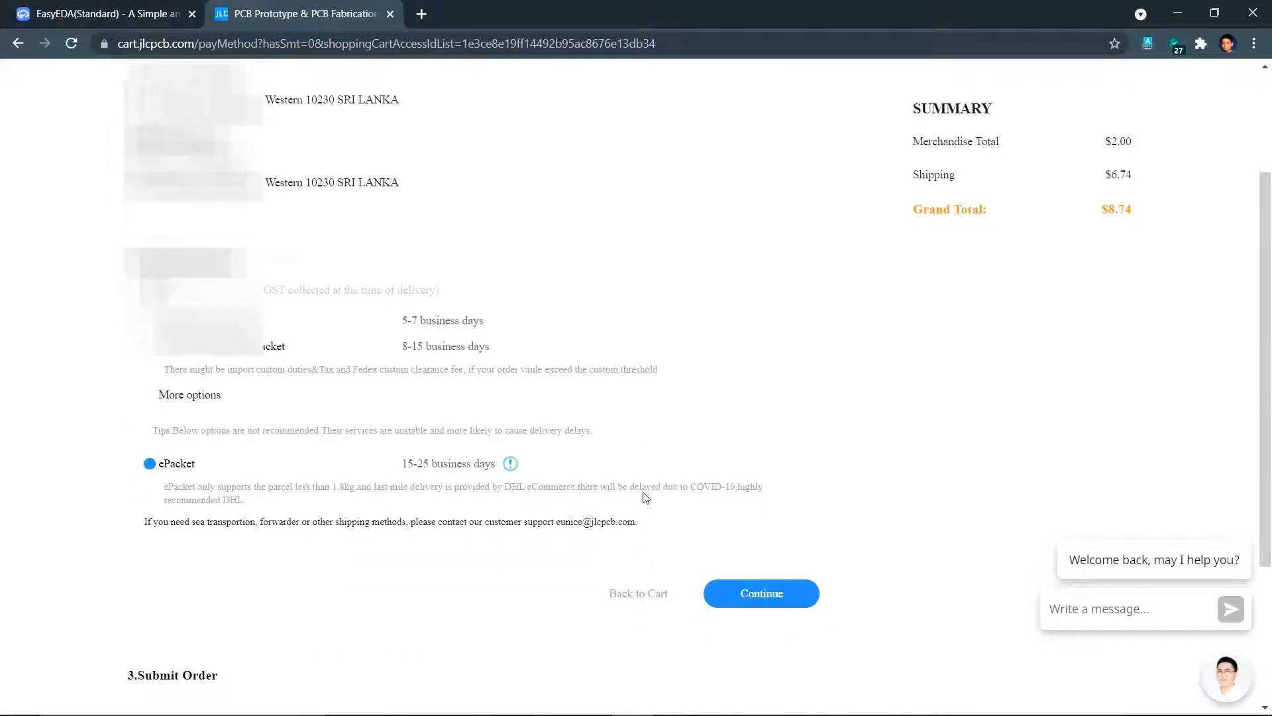
click(769, 599)
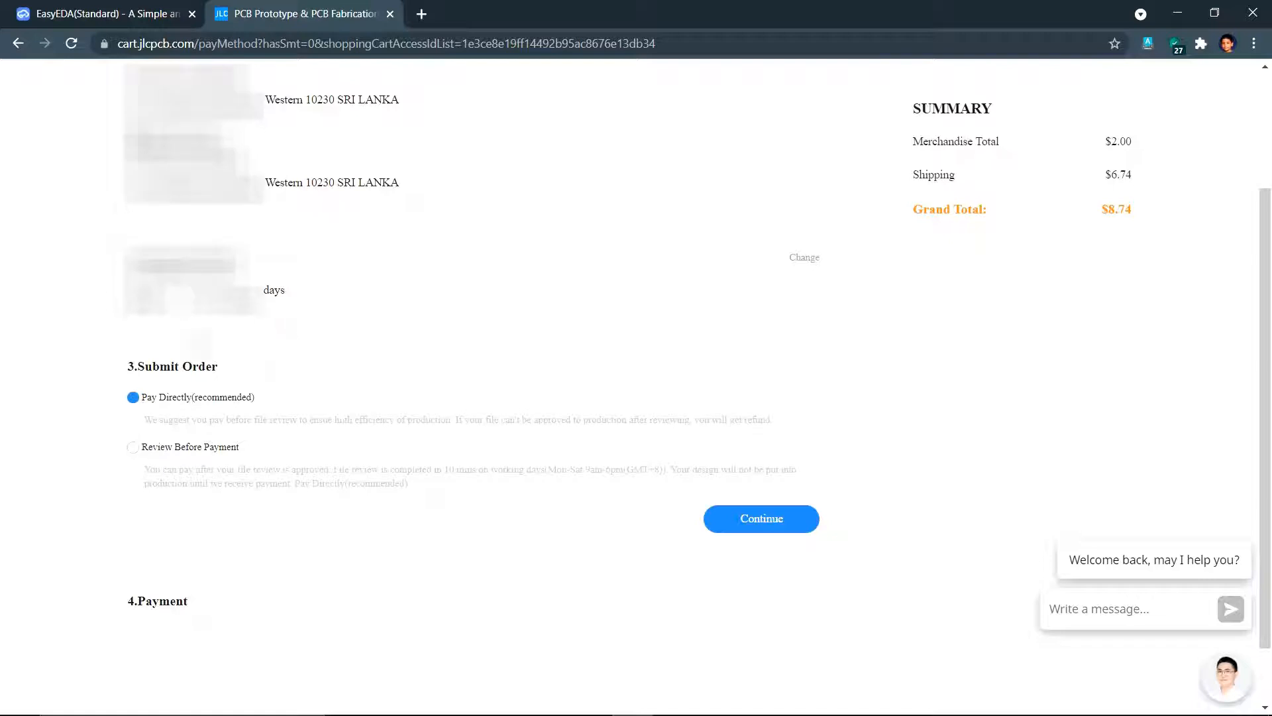
- Submit the JLCPCB order with Pay Directly to reach the payment step
click(765, 523)
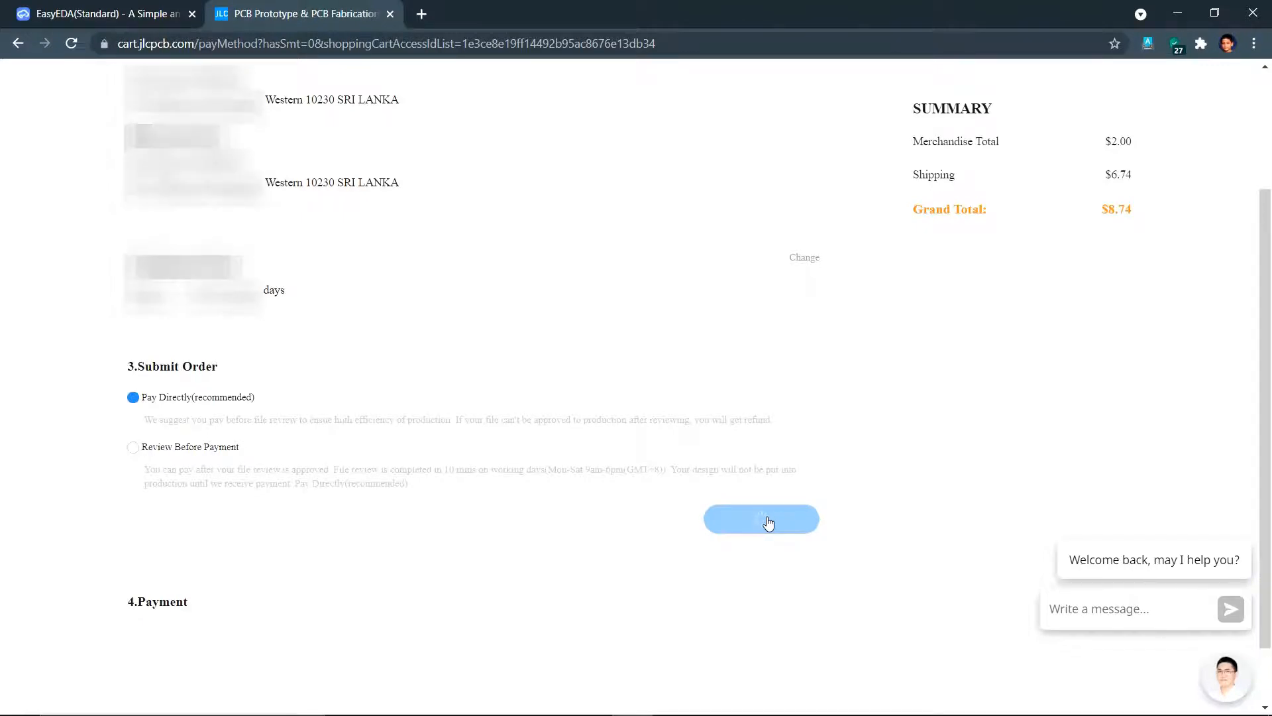
click(767, 523)
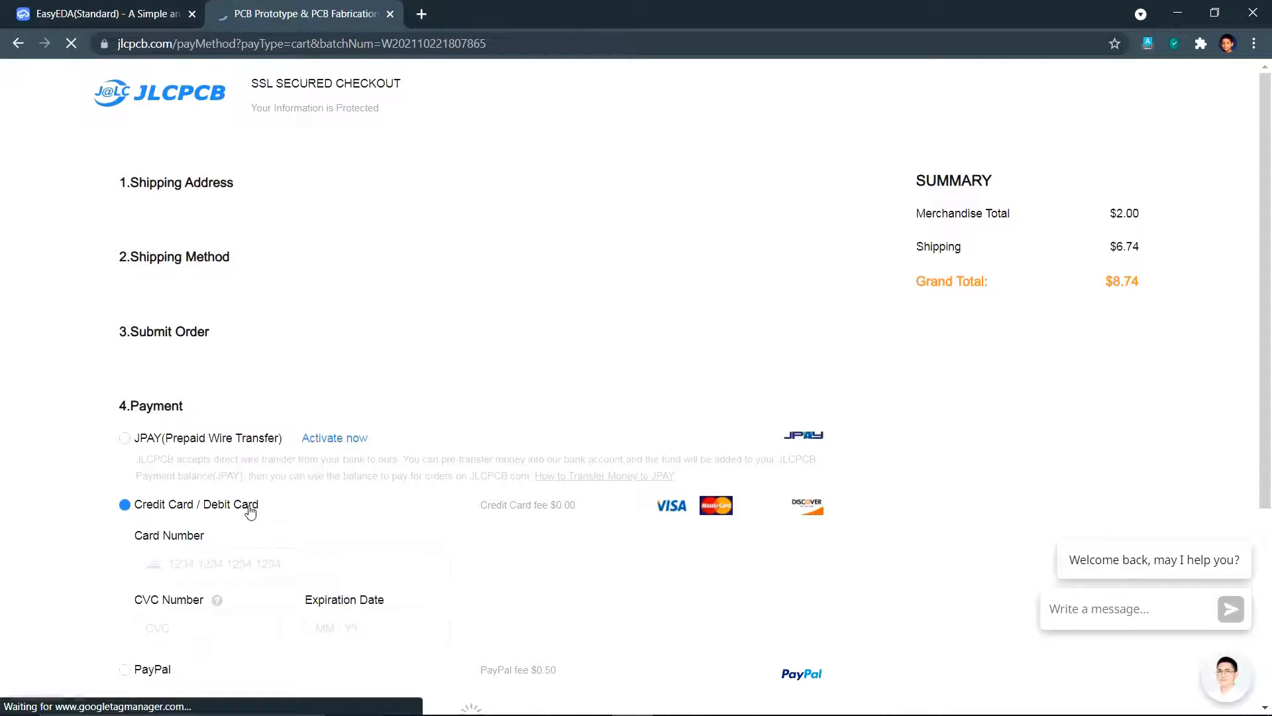
scroll(245, 514, down, 3)
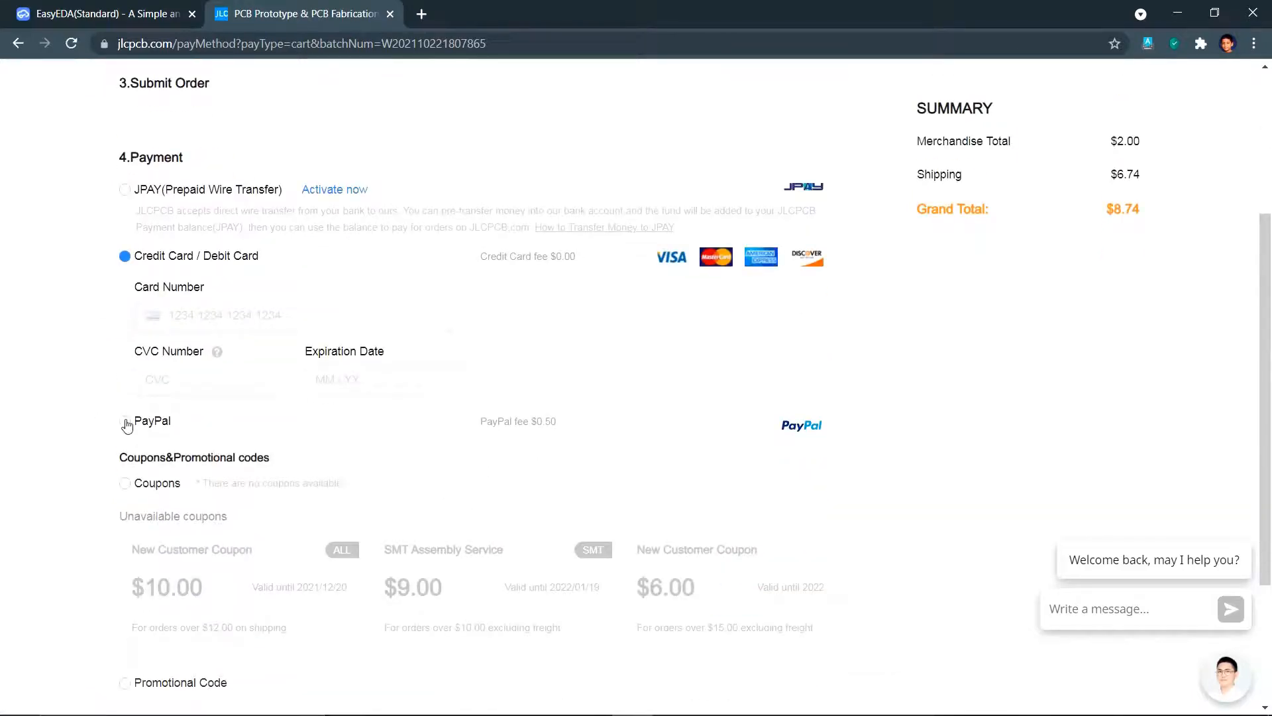
- Choose Credit Card / Debit Card as the payment method, then return to the EasyEDA tab
click(125, 422)
click(125, 256)
scroll(533, 370, down, 3)
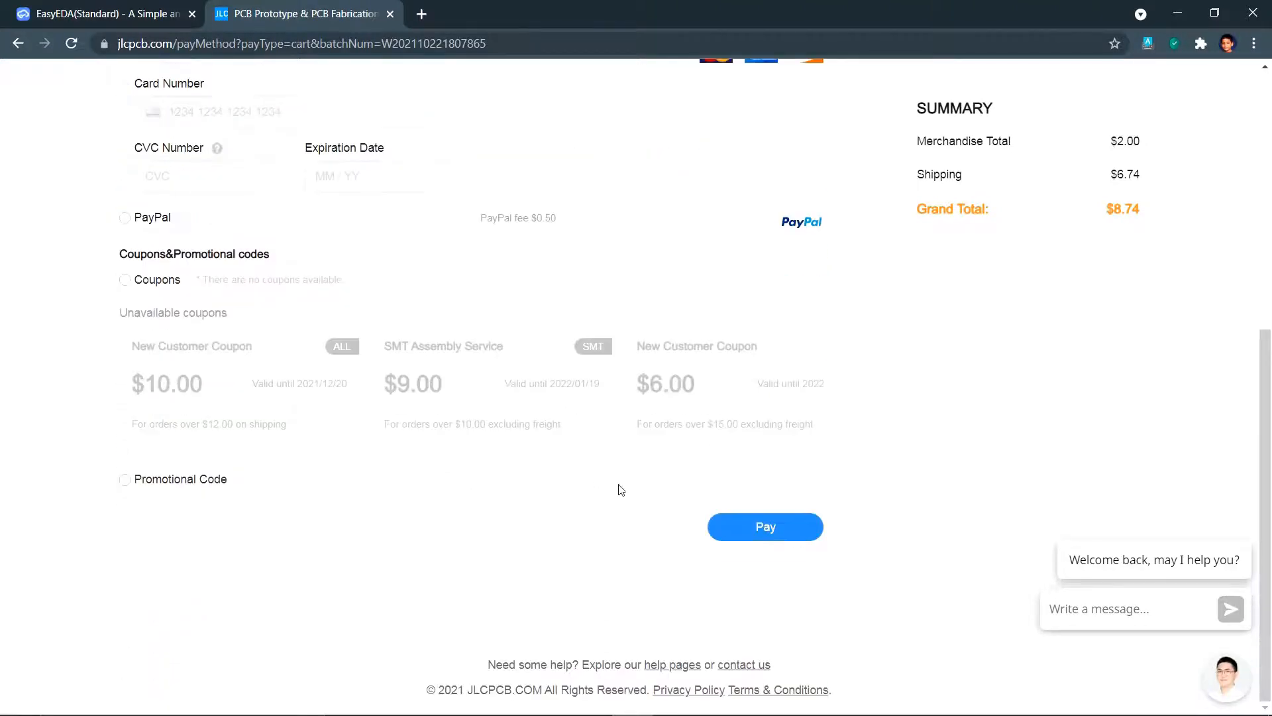
scroll(369, 392, up, 3)
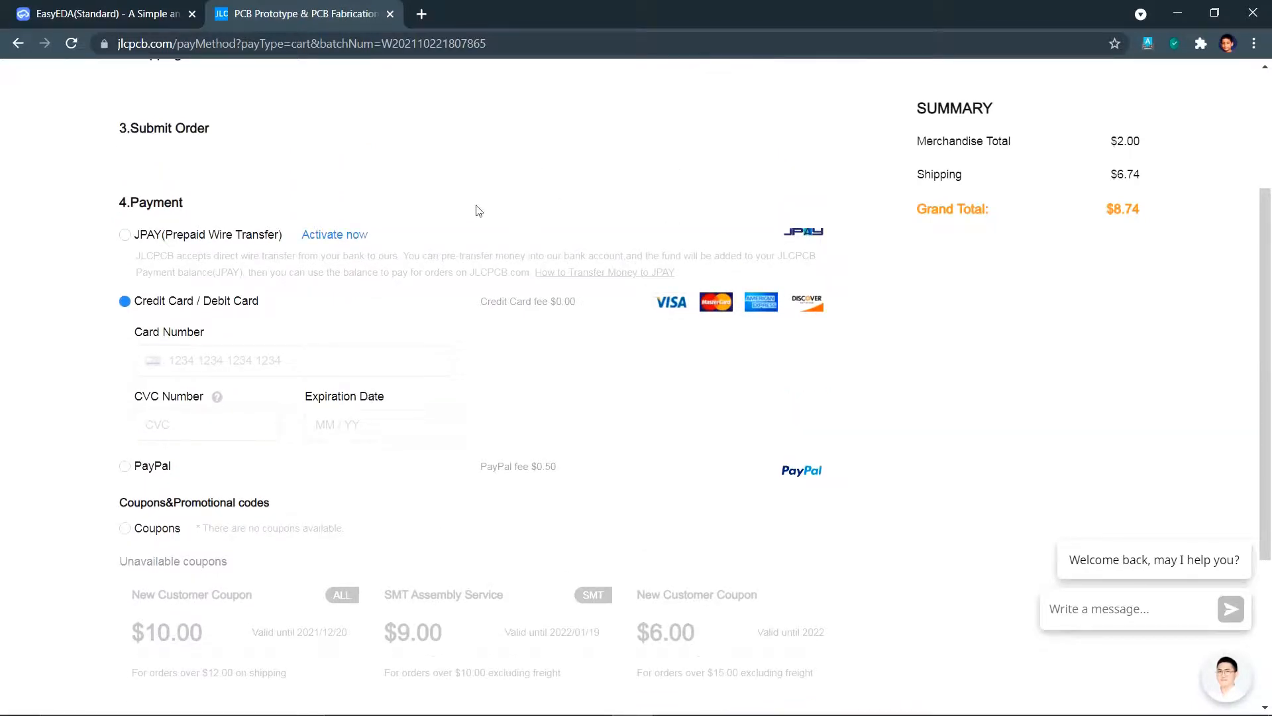
click(159, 8)
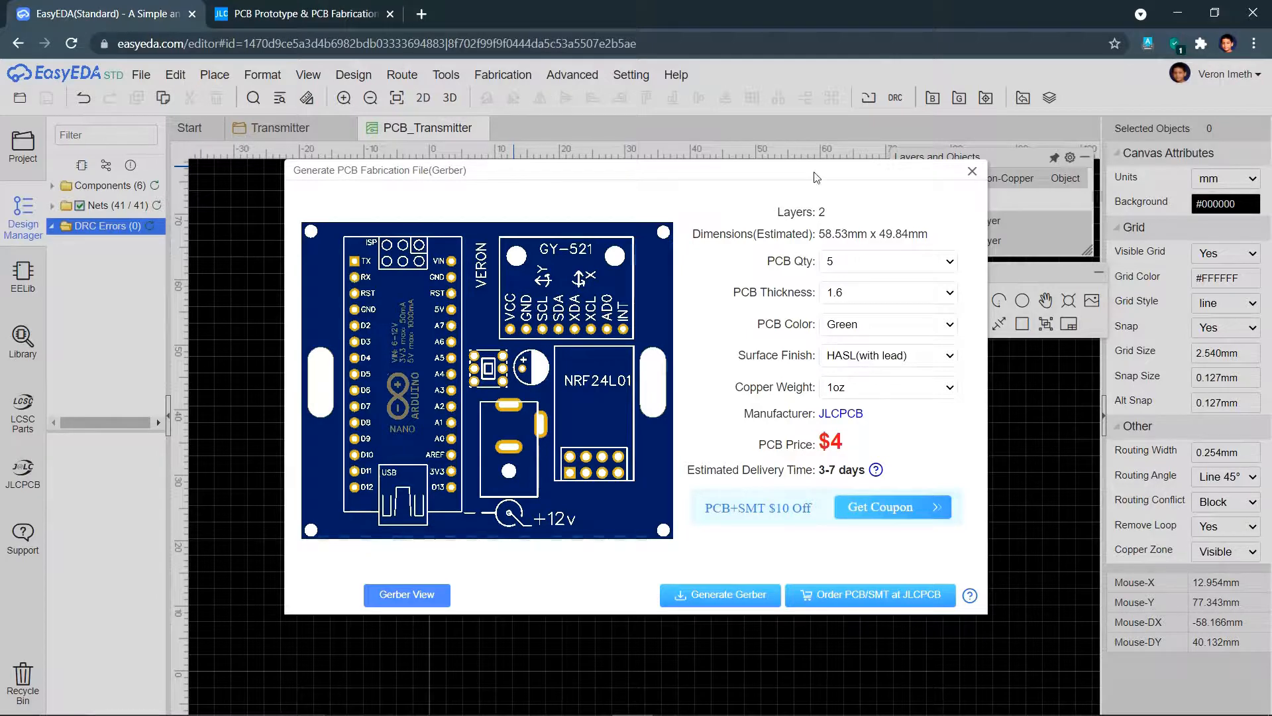
- Close the Gerber fabrication dialog and show the blue transmitter board from above in 3D View
click(972, 171)
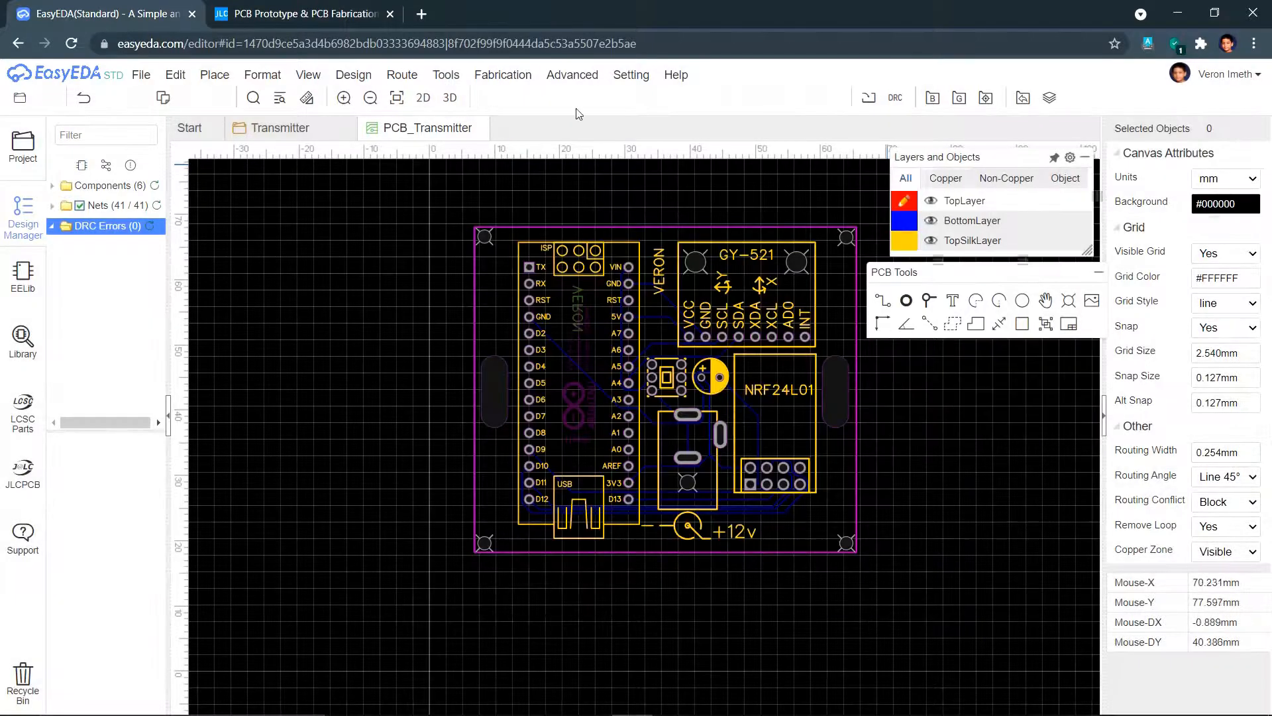
click(451, 99)
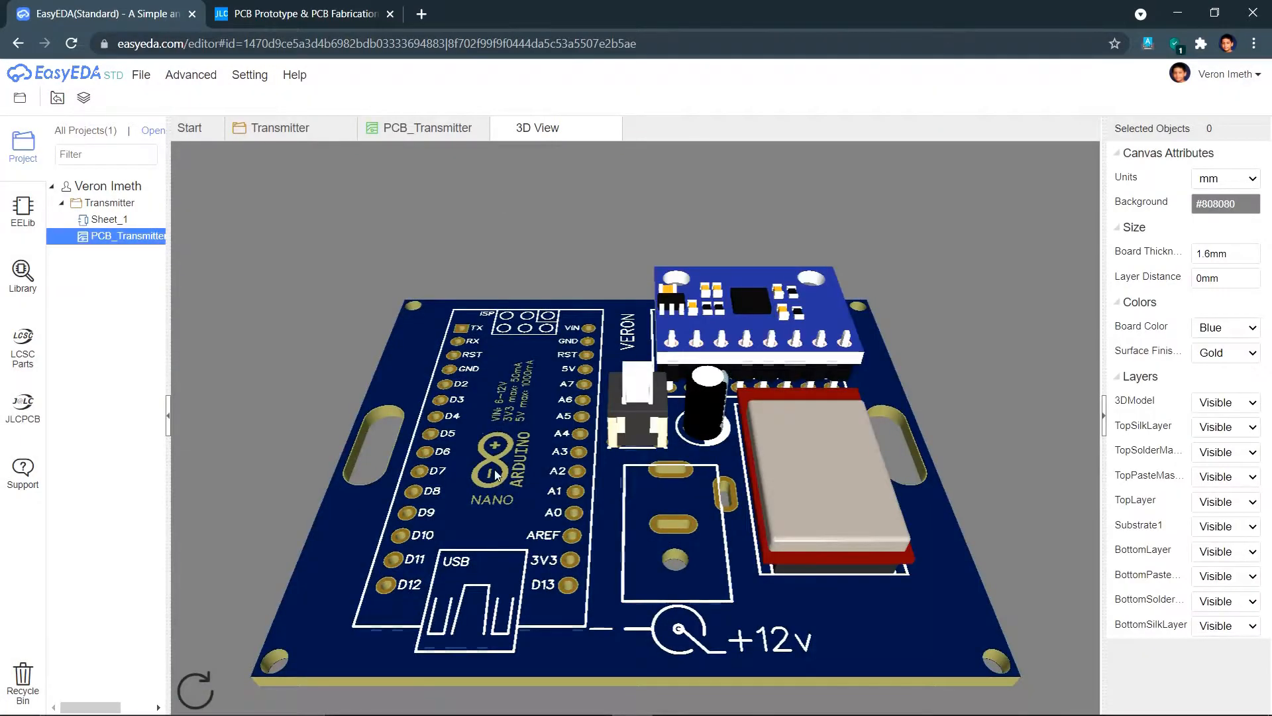
drag(496, 474, 506, 600)
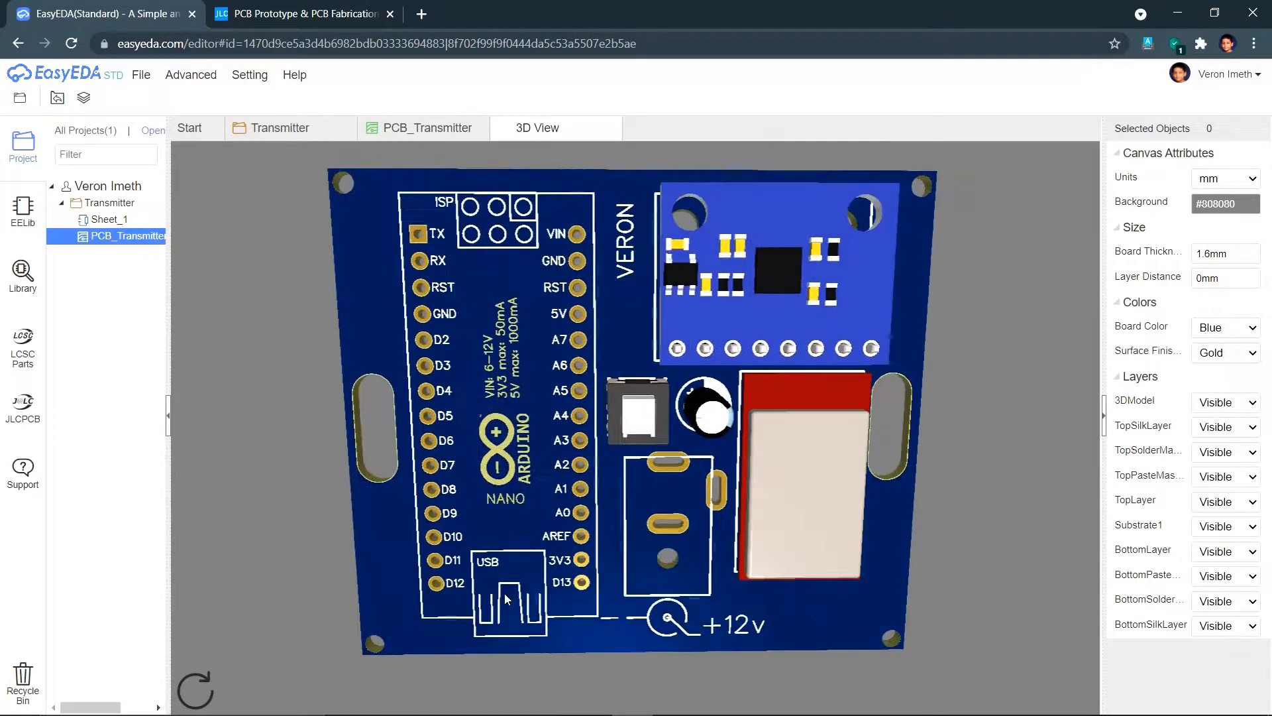